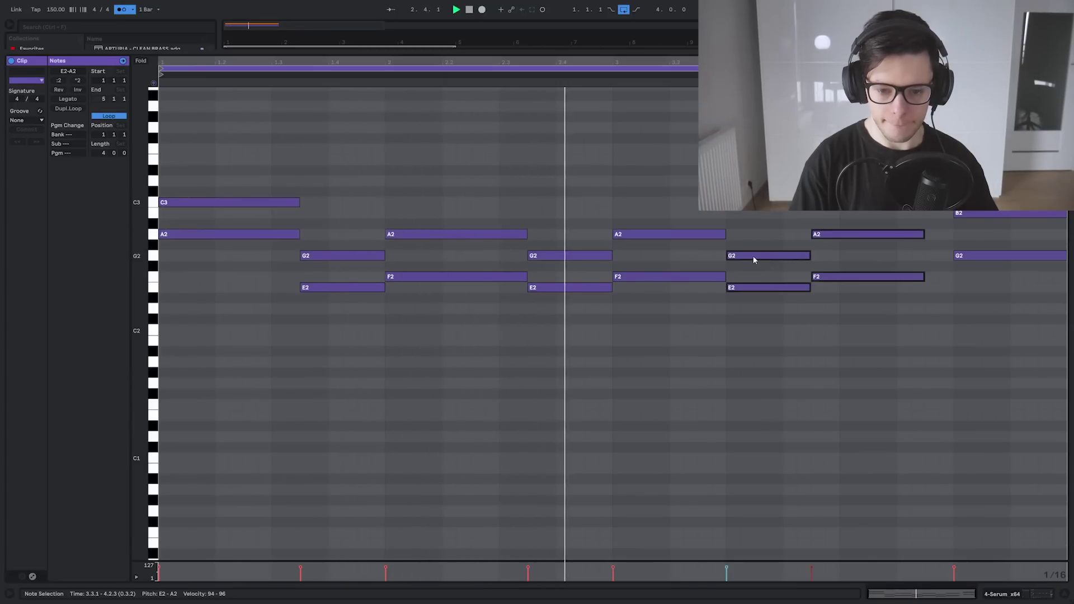
Shift the selected E2–G2 and F2–A2 chords slightly later and duplicate the root notes one and two octaves lower
drag(750, 257, 774, 259)
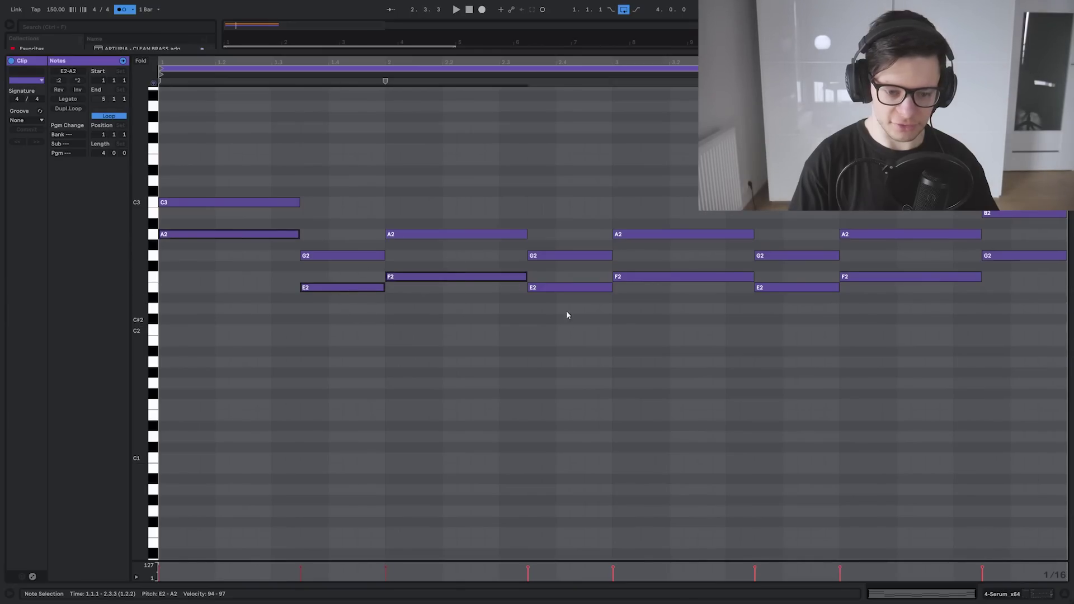
key(shift+Down)
key(shift+Down)
key(shift+Up)
key(shift+Down)
key(space)
Add notes a fifth above the chord roots, giving E3, B2, C3 and D3 across the progression
drag(338, 322, 328, 274)
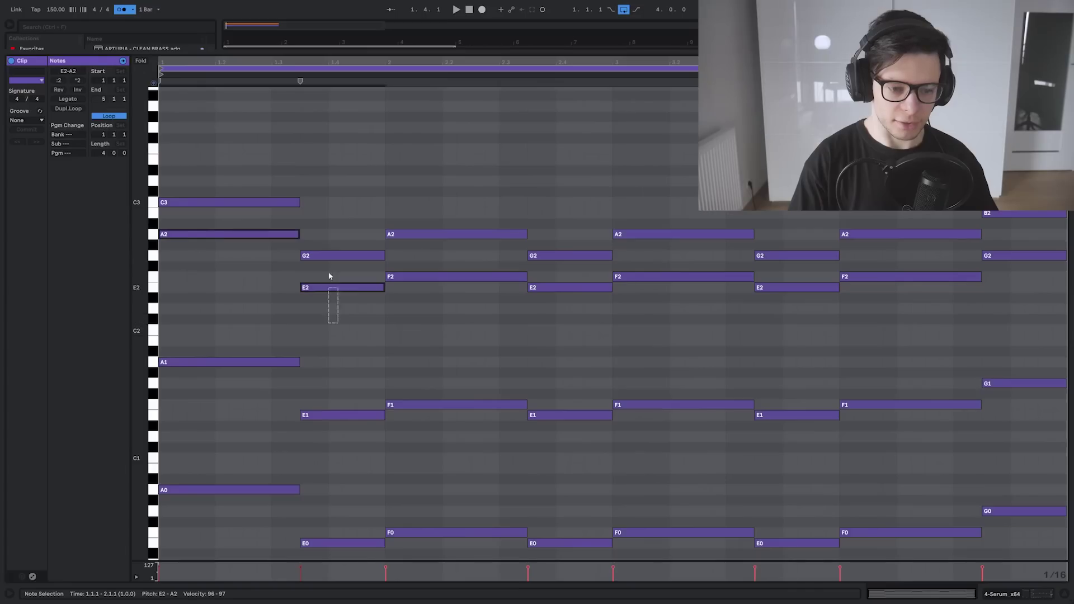
drag(443, 316, 431, 276)
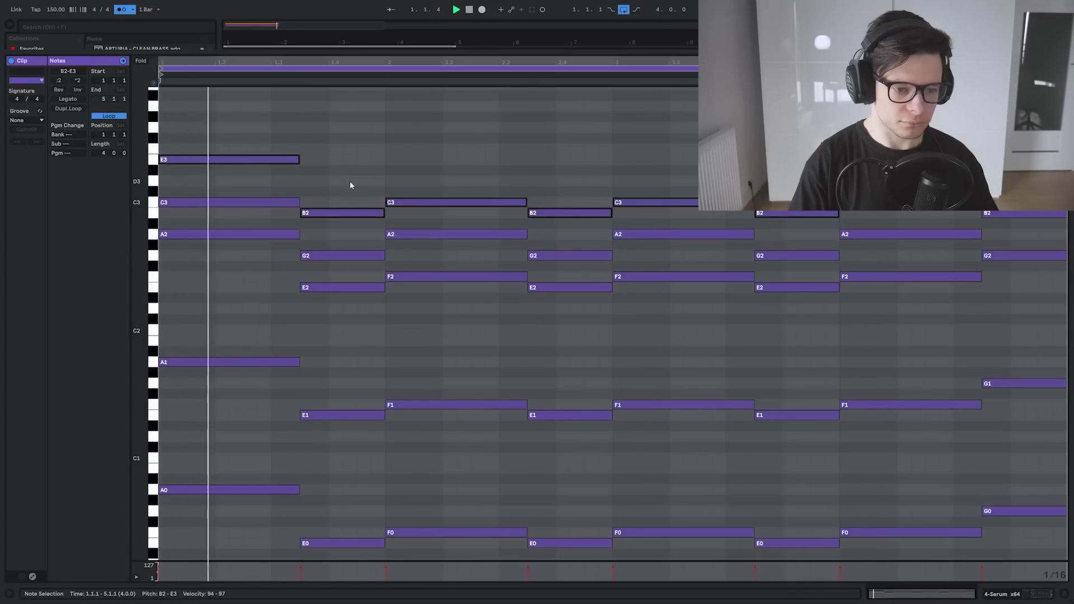
click(347, 171)
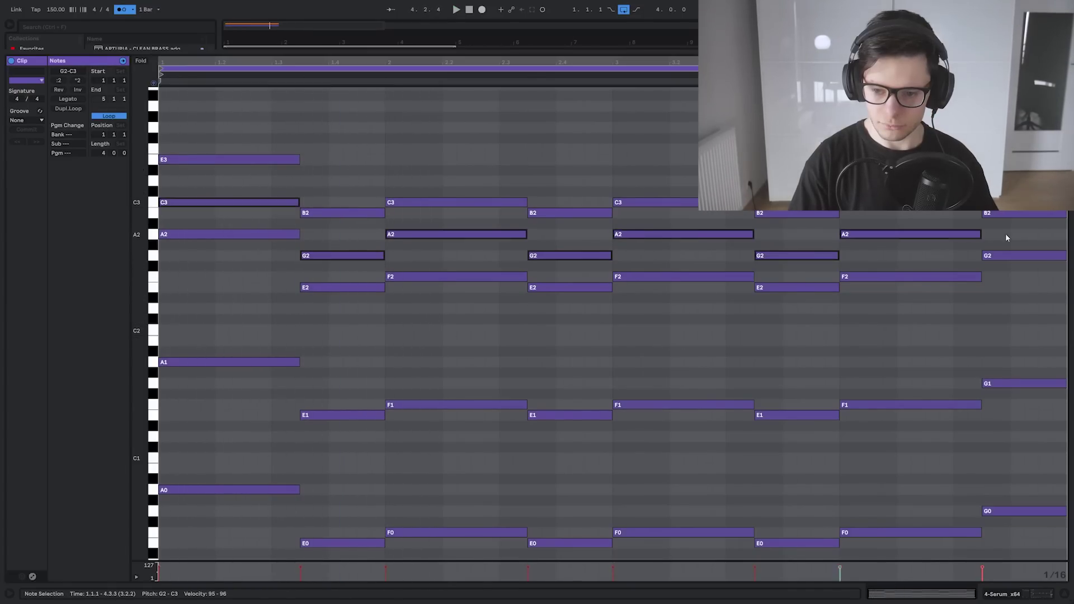
Copy the C3, G2 and A2 chord notes one octave up and deactivate the added notes a fifth above the roots
key(ctrl+z)
drag(138, 217, 114, 217)
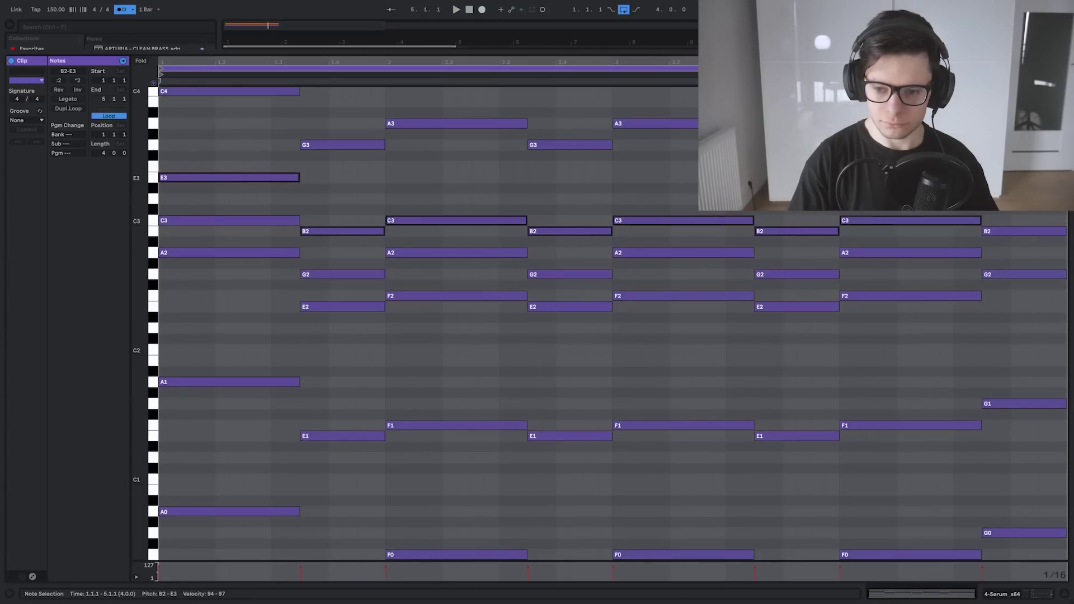
key(space)
scroll(671, 202, up, 2)
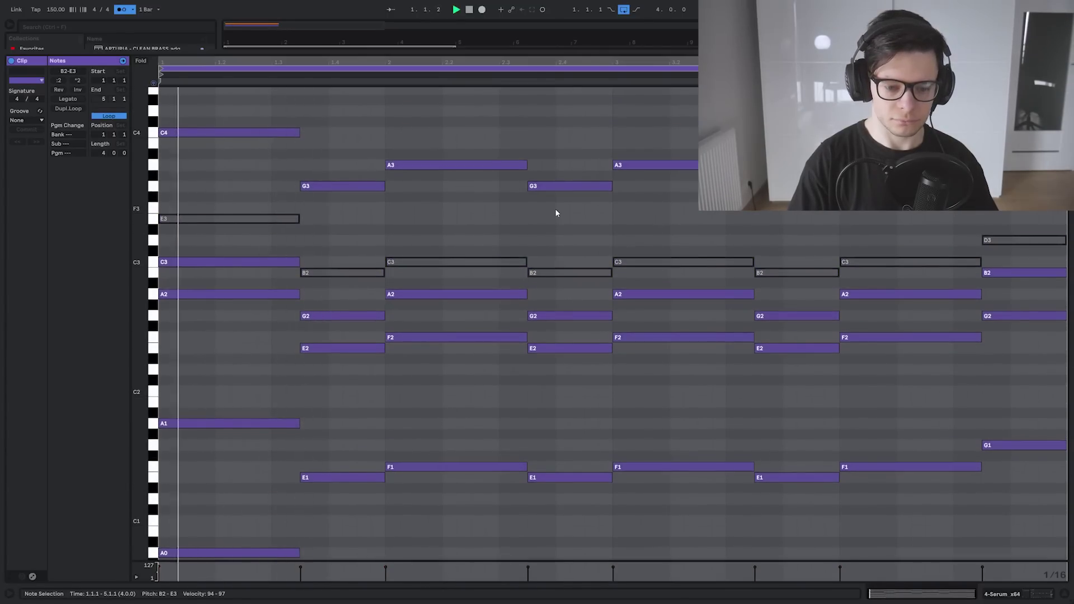
scroll(459, 221, up, 1)
key(0)
click(439, 205)
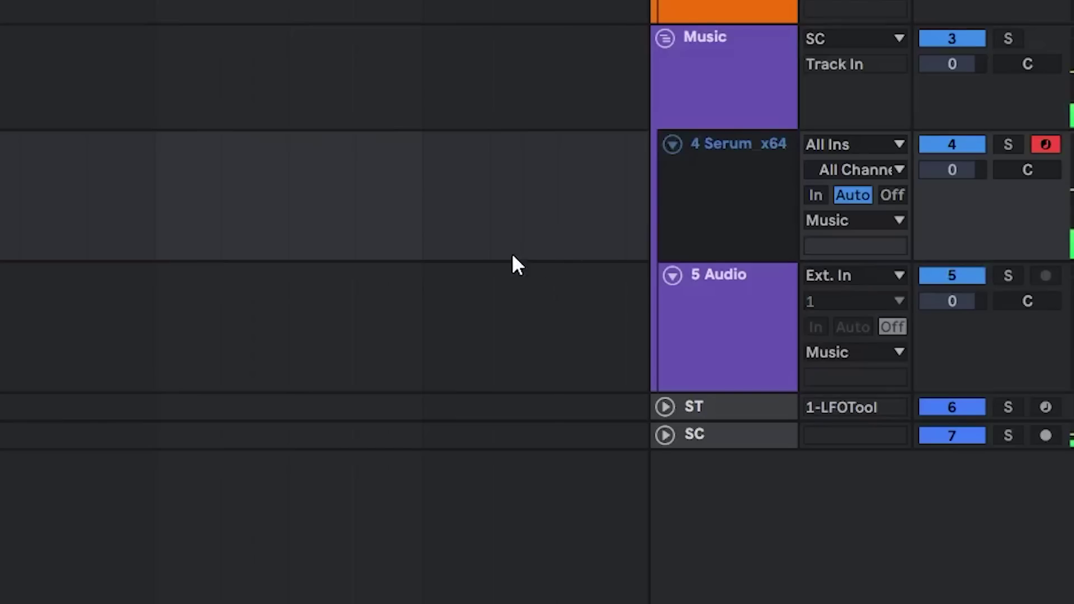
Duplicate the 4 Serum track and raise the Arpeggiator's gate on the copy to 69 %
key(ctrl+d)
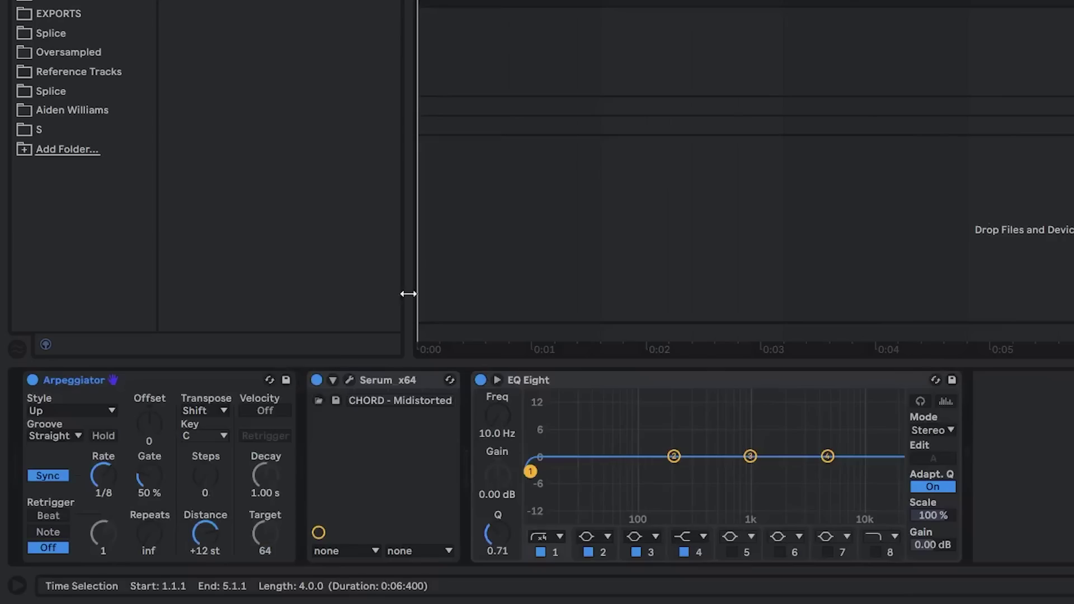
drag(149, 472, 149, 457)
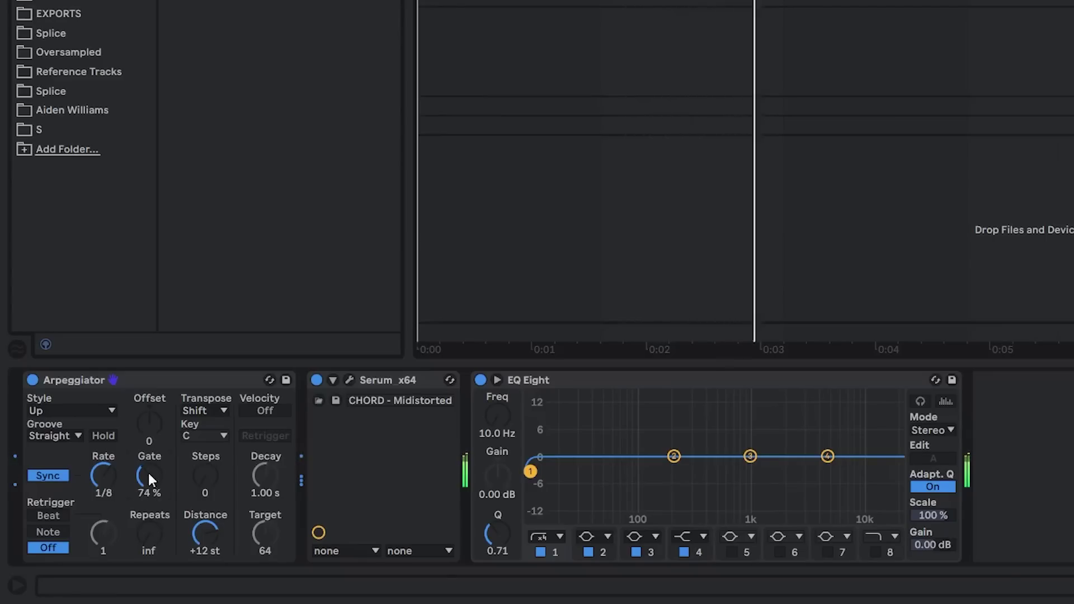
Load the preset ARP - Goodbye To A World I from Oversampled - PORTIFY in the arpeggiated Serum and close its window
click(349, 380)
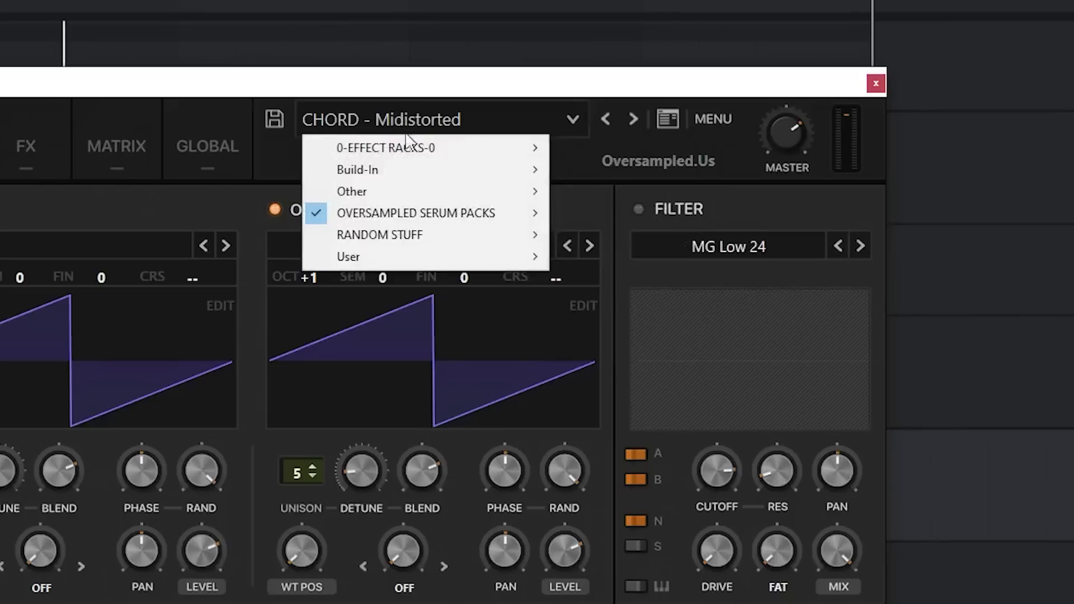
mouse_move(435, 220)
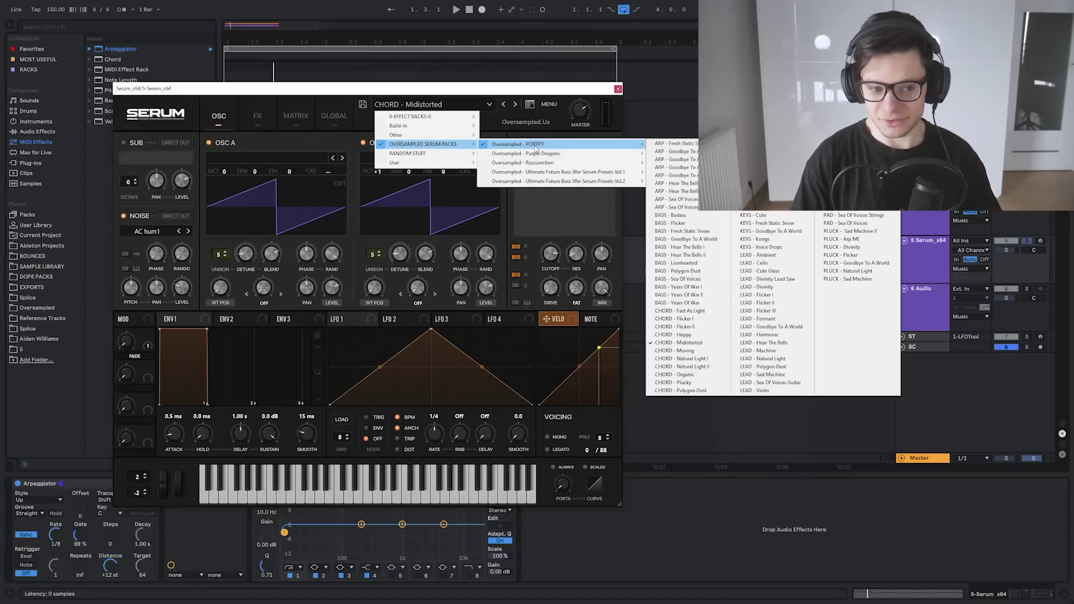
click(696, 192)
click(503, 104)
click(503, 104)
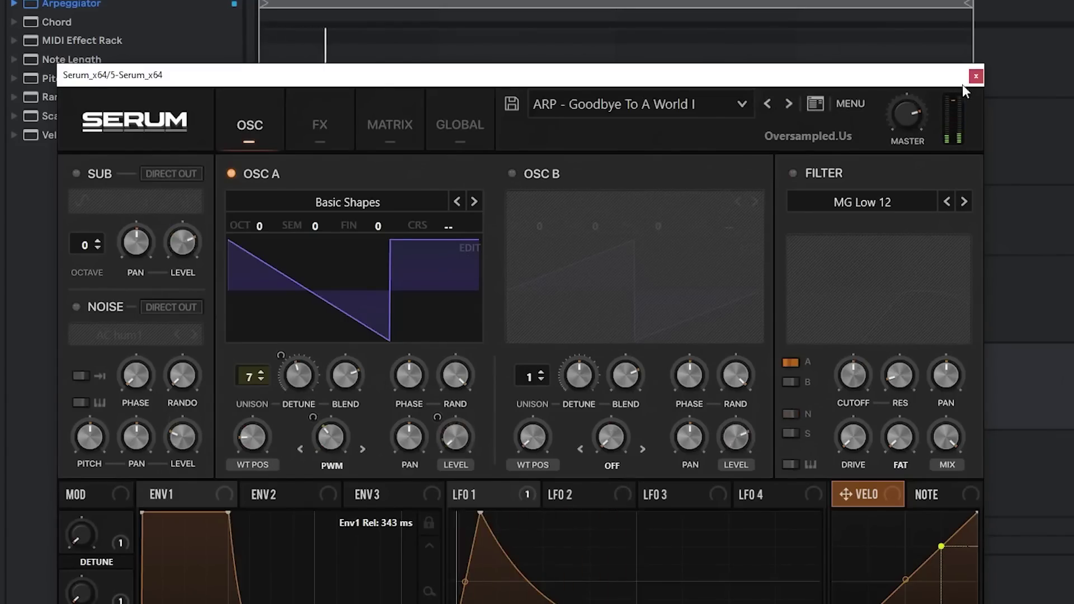
click(975, 76)
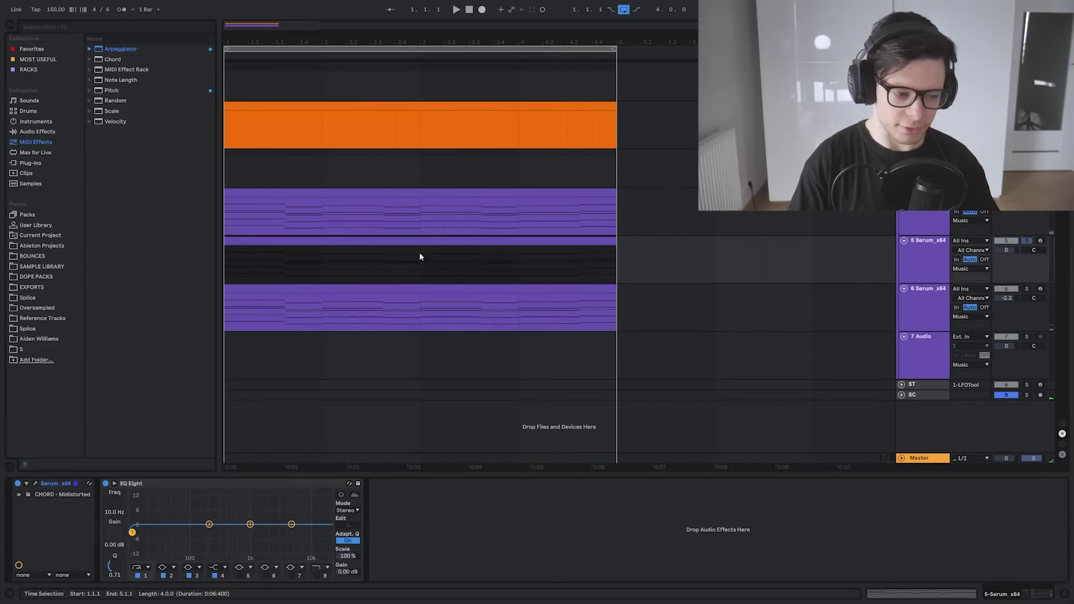
Open the Serum window of the 5 Serum track and reposition it over the arrangement
key(ctrl+alt+p)
drag(595, 187, 751, 364)
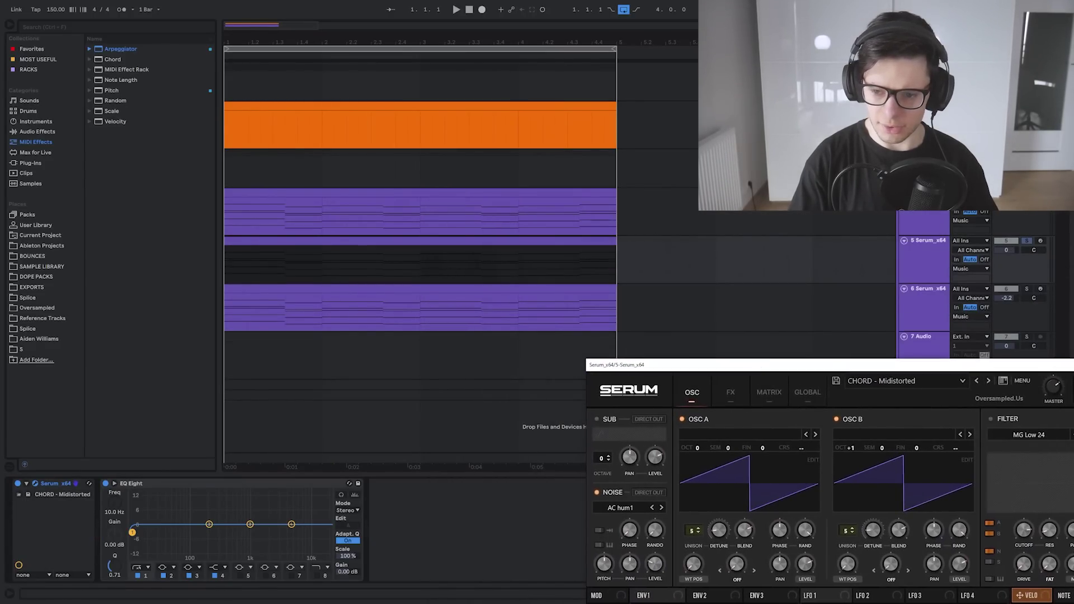
click(506, 193)
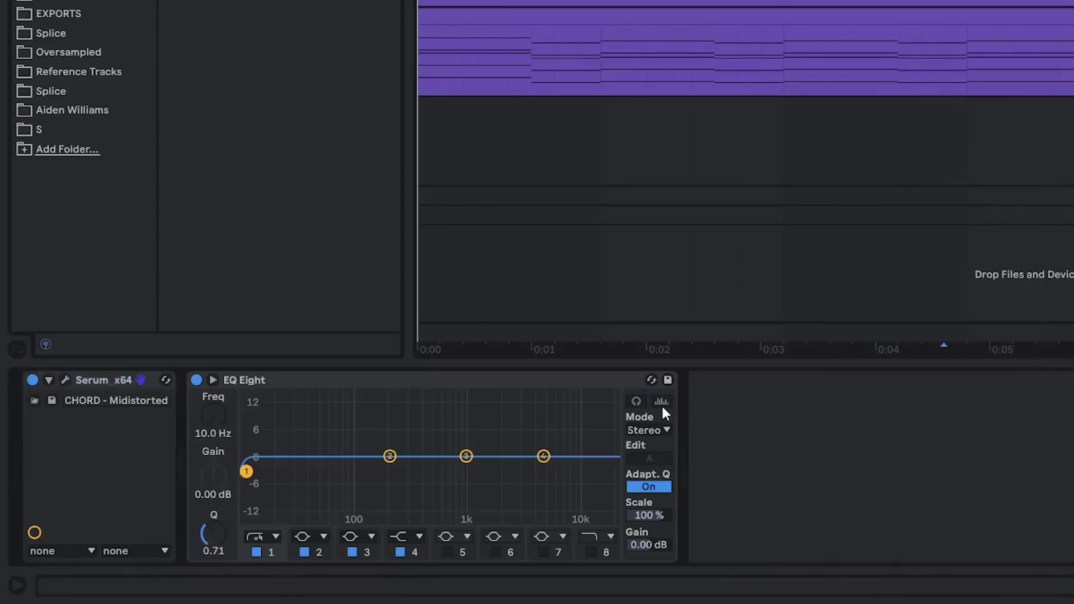
Equalize the CHORD - Midistorted track in EQ Eight with a low cut near 100 Hz and a band 3 dip of about 6 dB around 3 kHz
key(space)
click(144, 567)
click(260, 523)
drag(244, 470, 350, 473)
drag(466, 456, 520, 482)
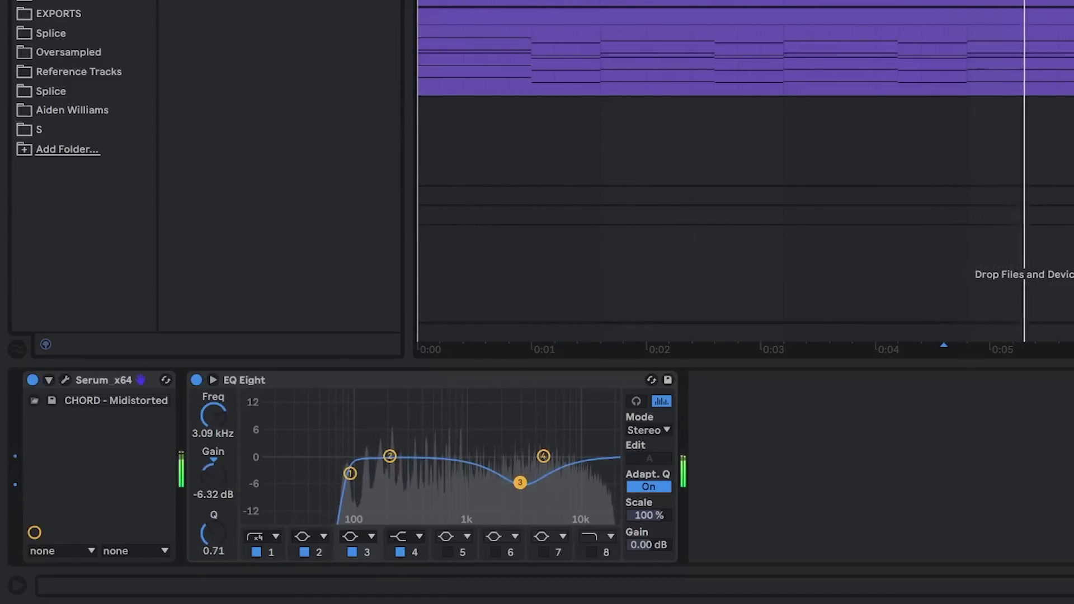
key(space)
drag(520, 482, 526, 480)
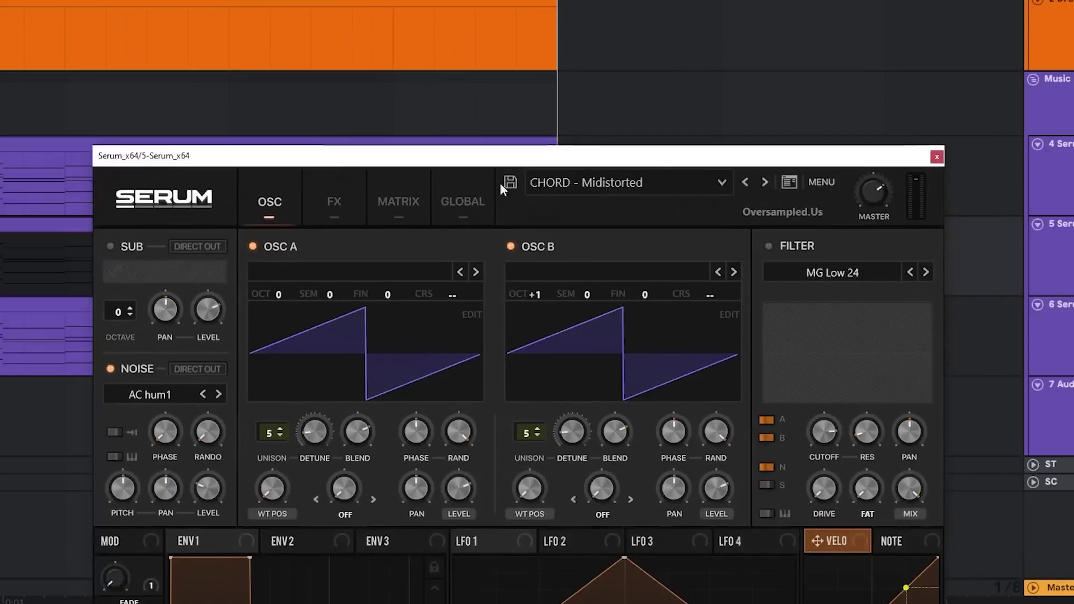
Load the preset CHORD - Flicker I from Oversampled - PORTIFY in the 5 Serum track, audition it and close the Serum window
click(669, 213)
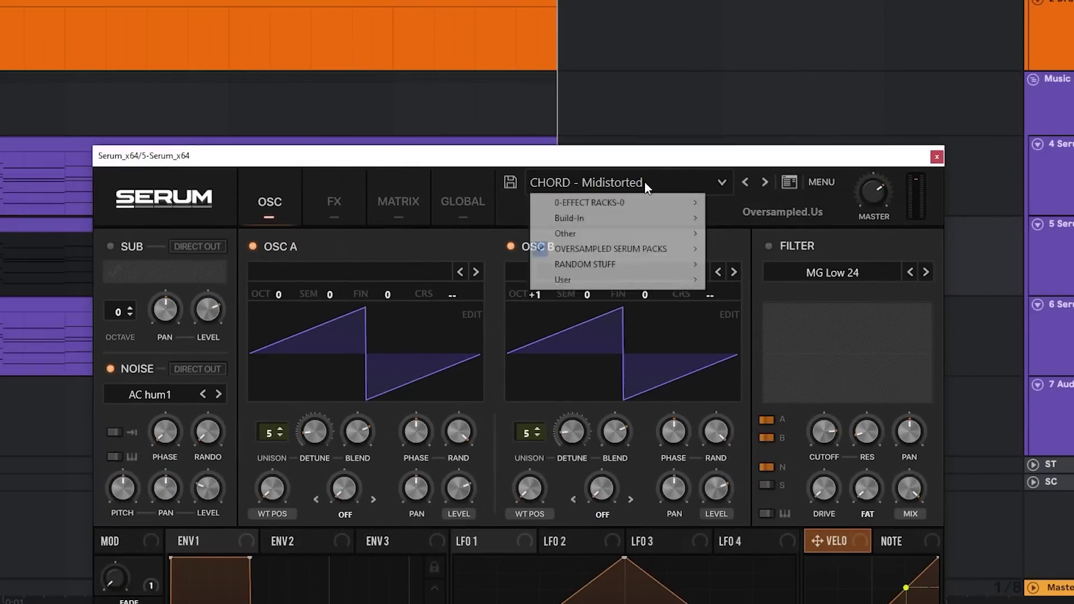
mouse_move(595, 253)
mouse_move(794, 251)
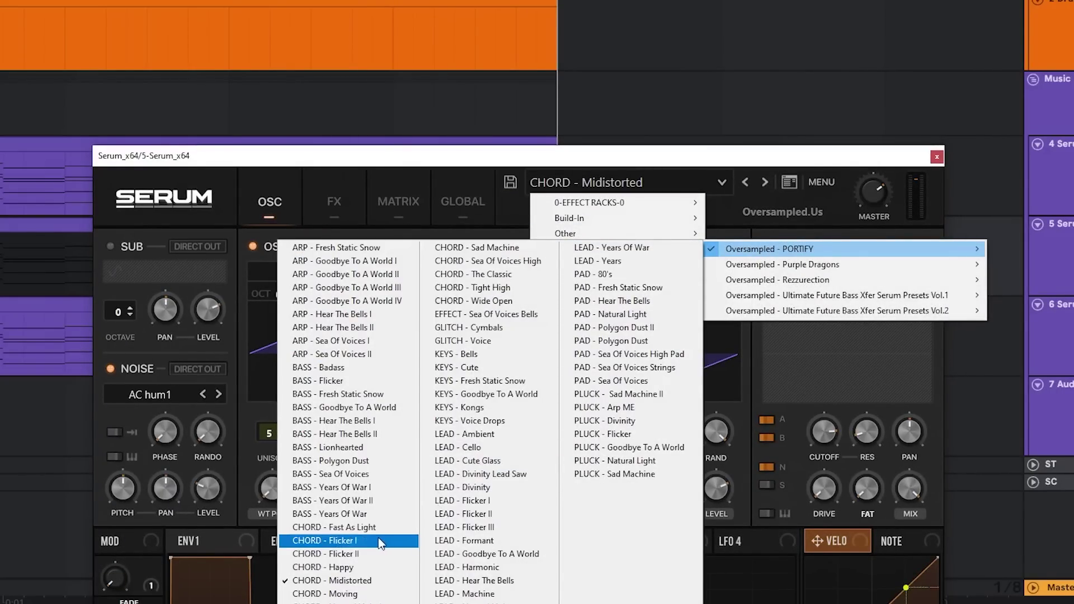
click(325, 540)
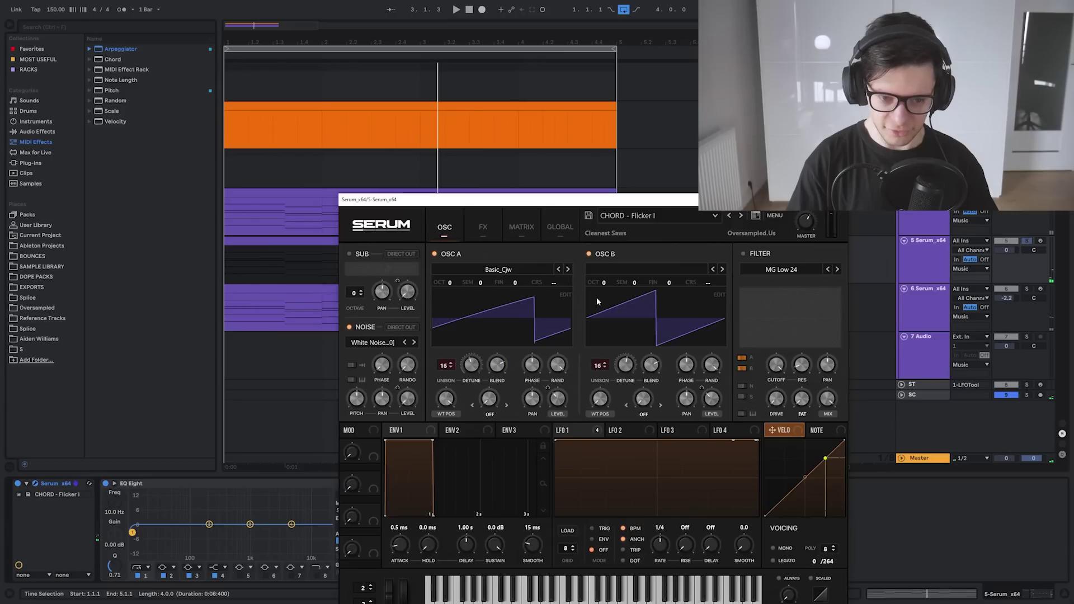
key(space)
key(ctrl+alt+p)
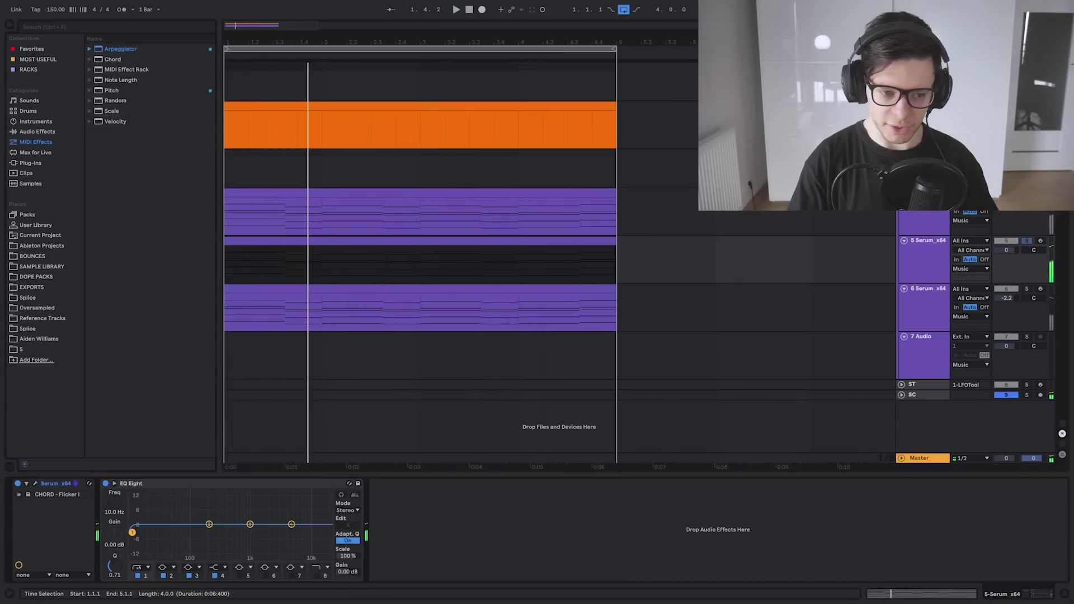
Raise the low cut on the CHORD - Flicker I track's EQ Eight and dip band 2 by 1.61 dB at 316 Hz
key(space)
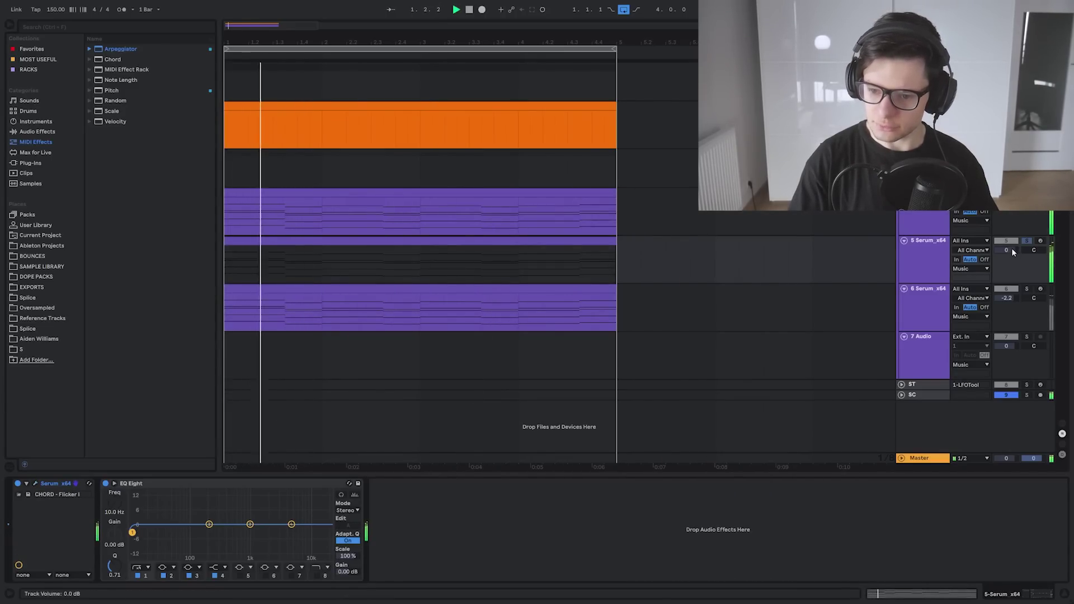
click(917, 255)
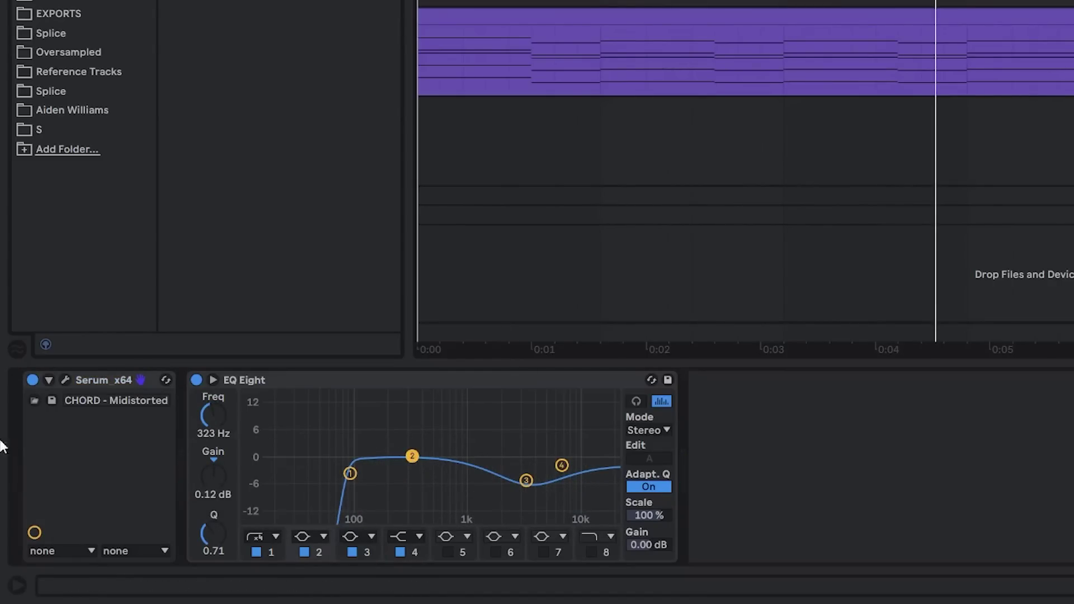
click(794, 338)
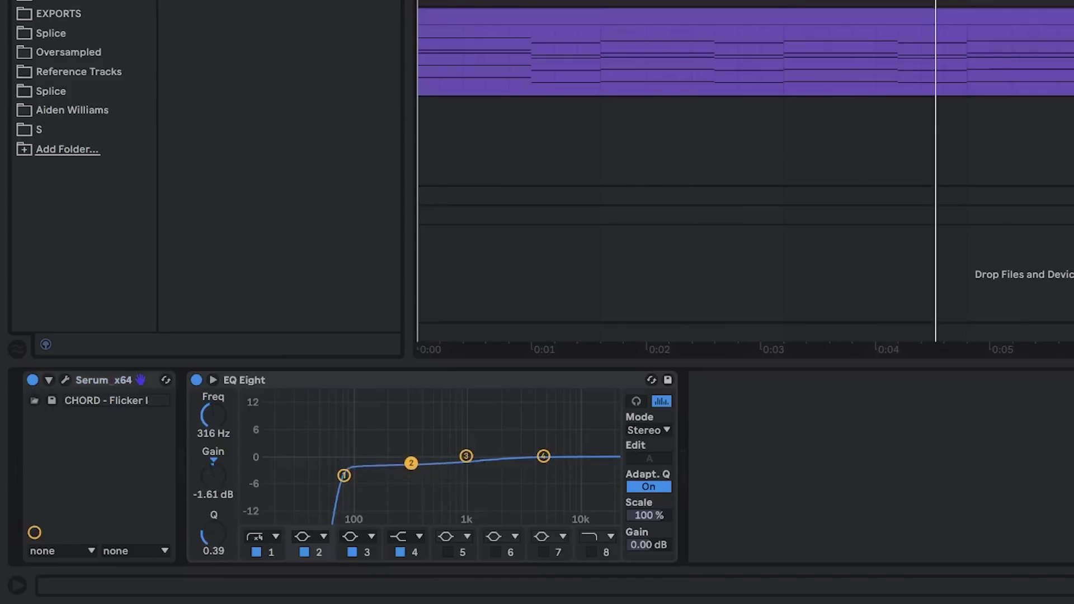
key(space)
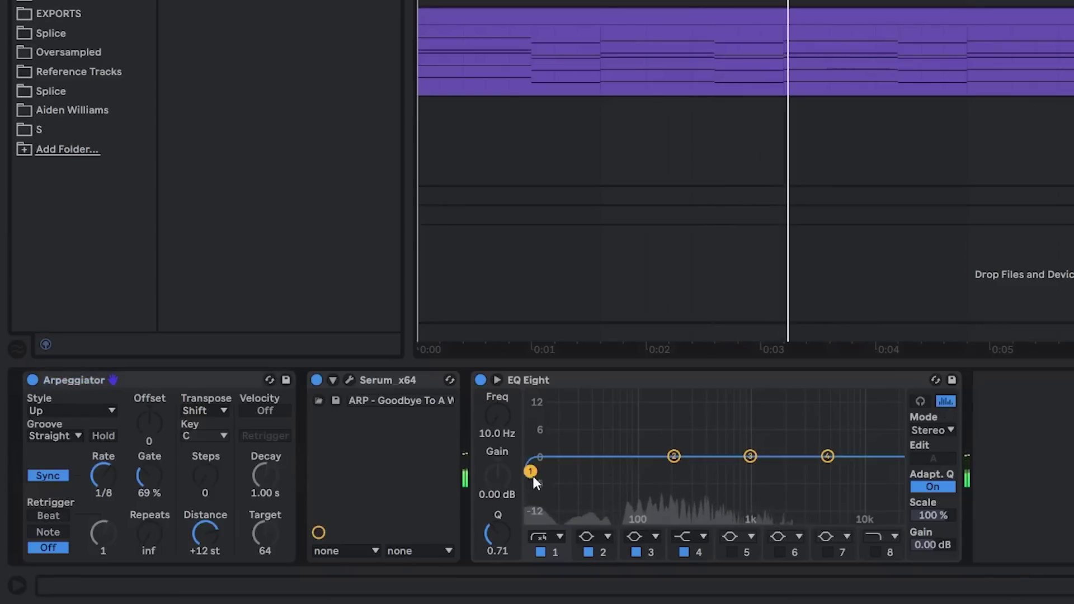
Set the arp track's EQ Eight low cut to about 190 Hz and audition the arp together with the soloed chord layer
key(space)
drag(532, 475, 667, 478)
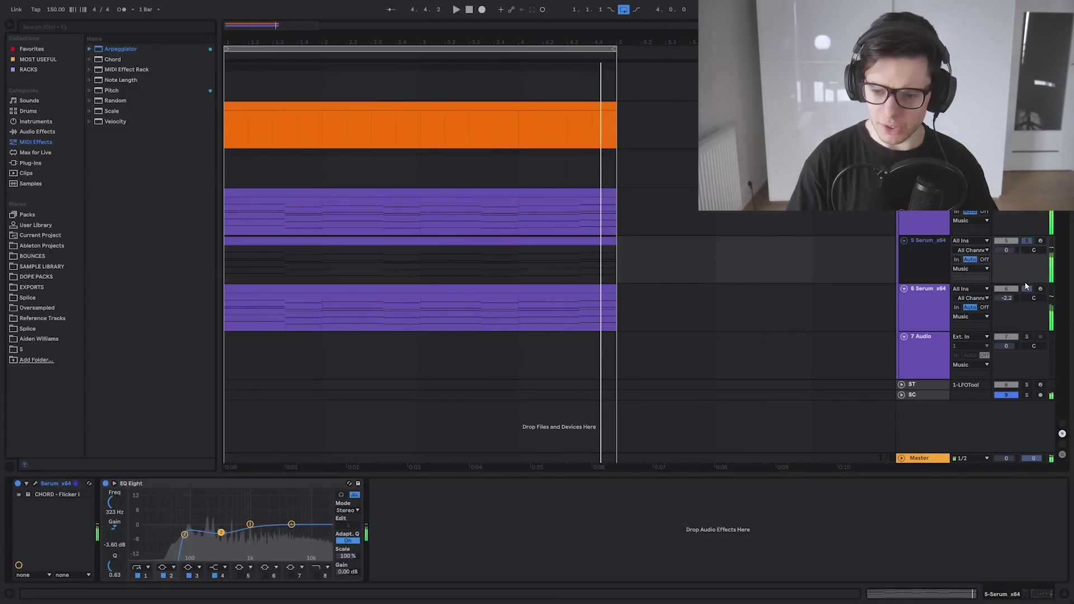
click(1028, 288)
click(1028, 288)
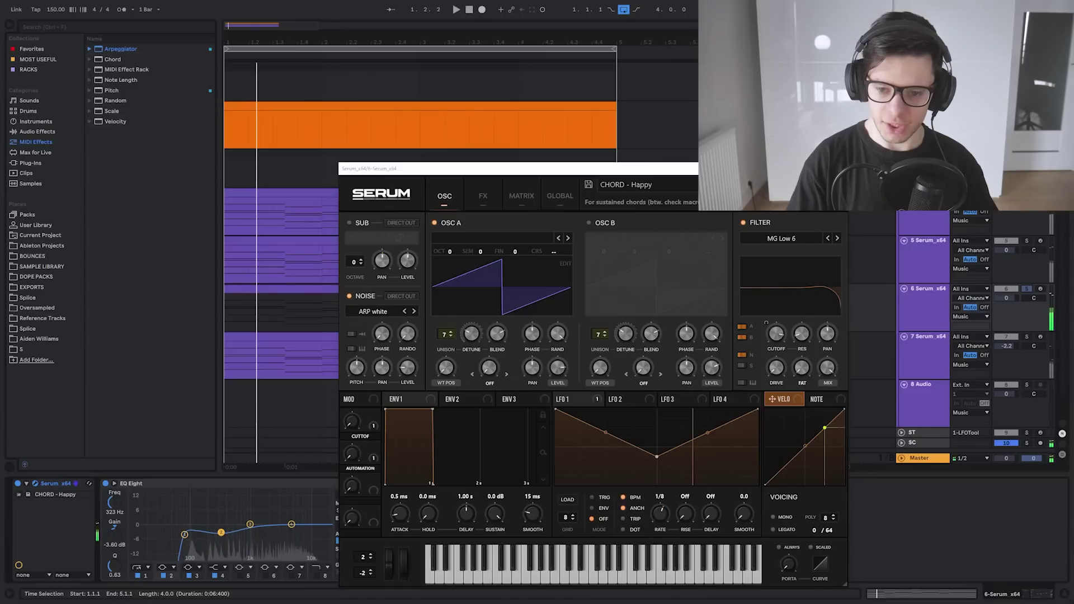
Close the Serum window and balance the chord layers, setting 6 Serum's volume to -1.7 dB and 5 Serum's to 0.4 dB
key(ctrl+alt+p)
click(919, 213)
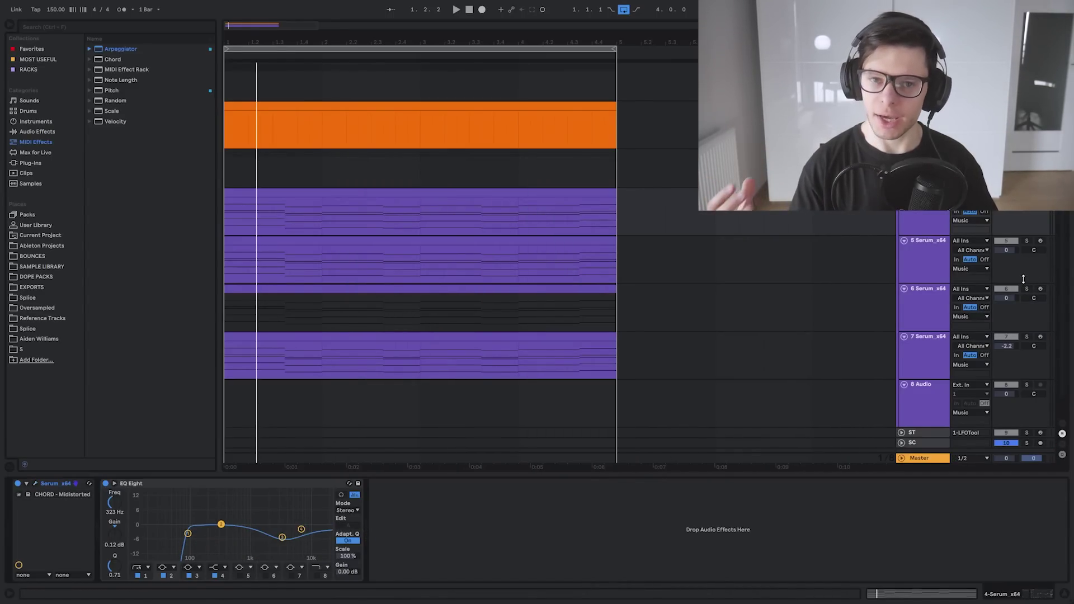
click(943, 291)
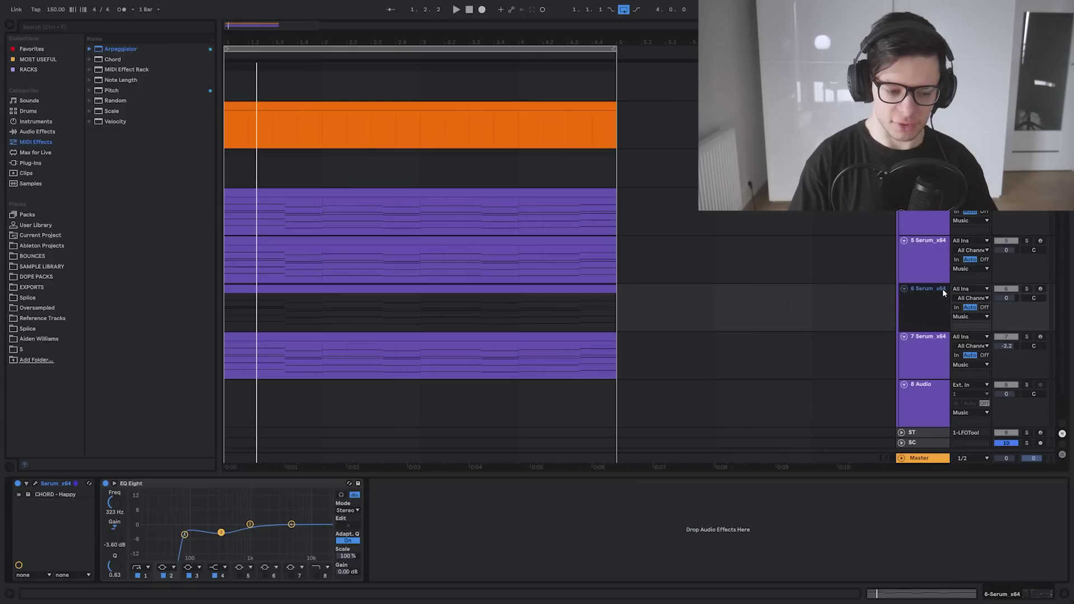
key(space)
click(1026, 289)
drag(1006, 298, 1004, 303)
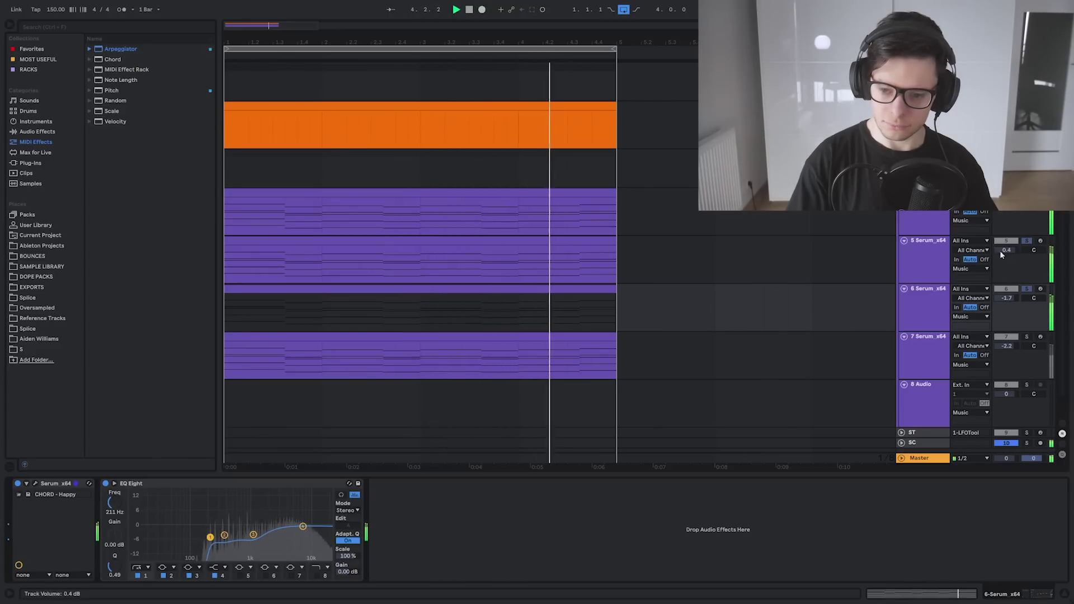
drag(1007, 251, 1007, 247)
click(1025, 241)
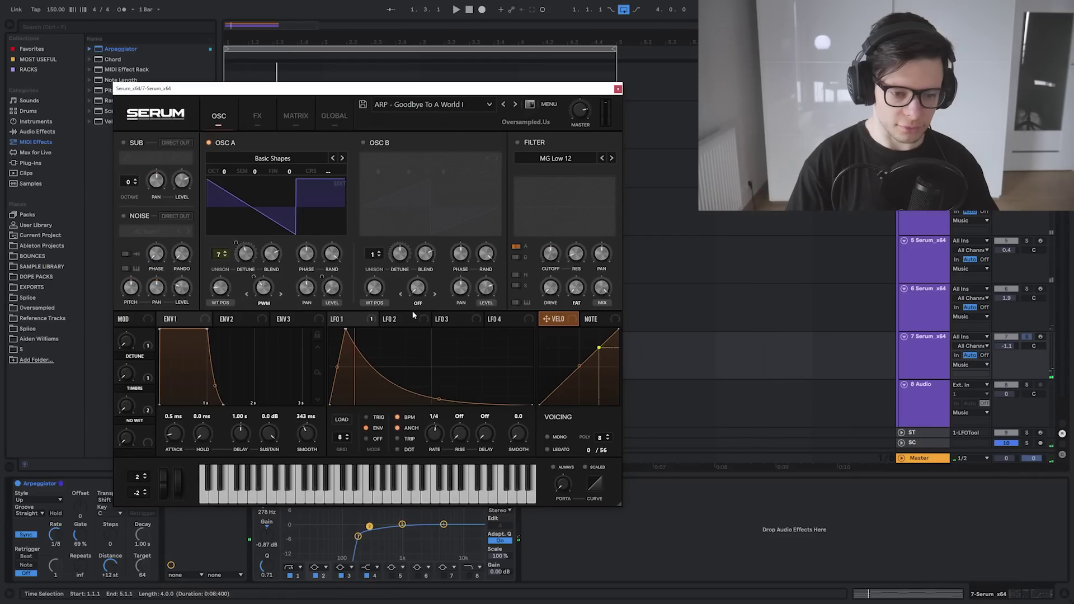
Shape LFO 2 of the arp Serum into an inverted sine at rate 1/2 and assign it to OSC A's pan
click(398, 319)
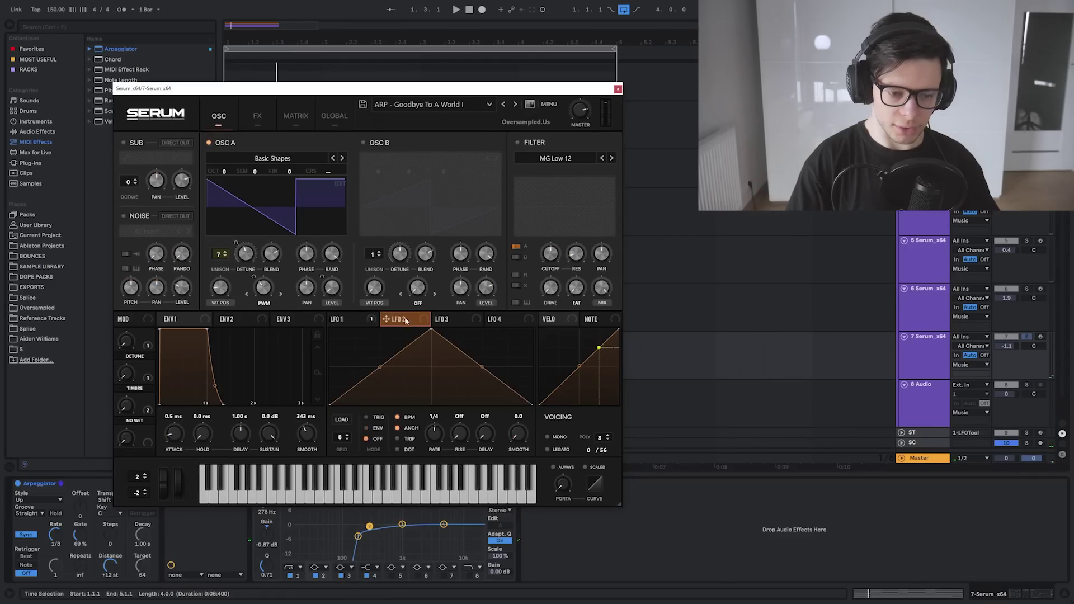
drag(331, 404, 330, 367)
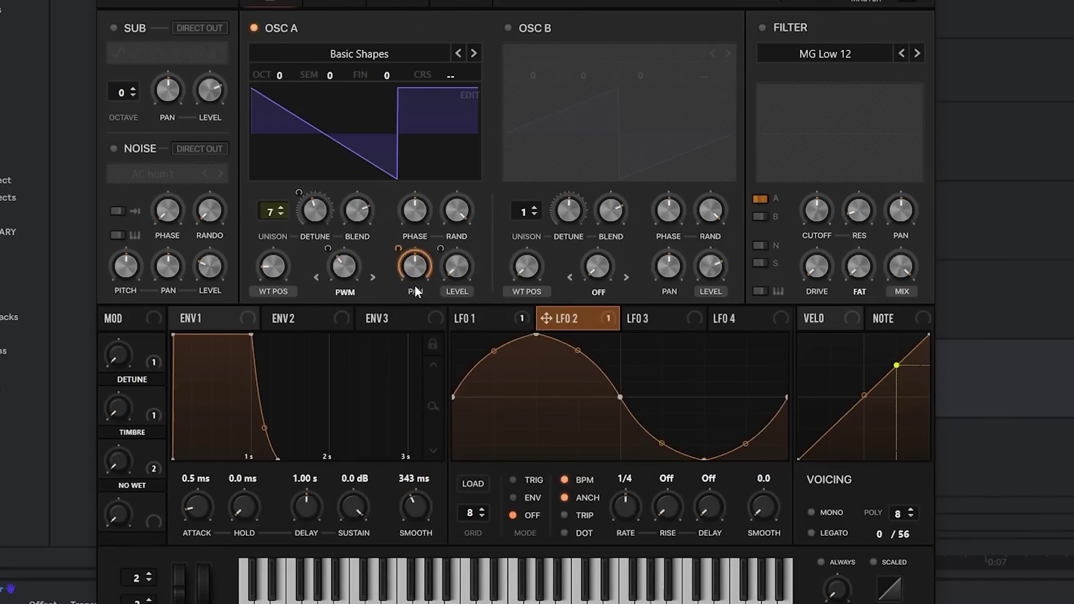
drag(535, 334, 536, 459)
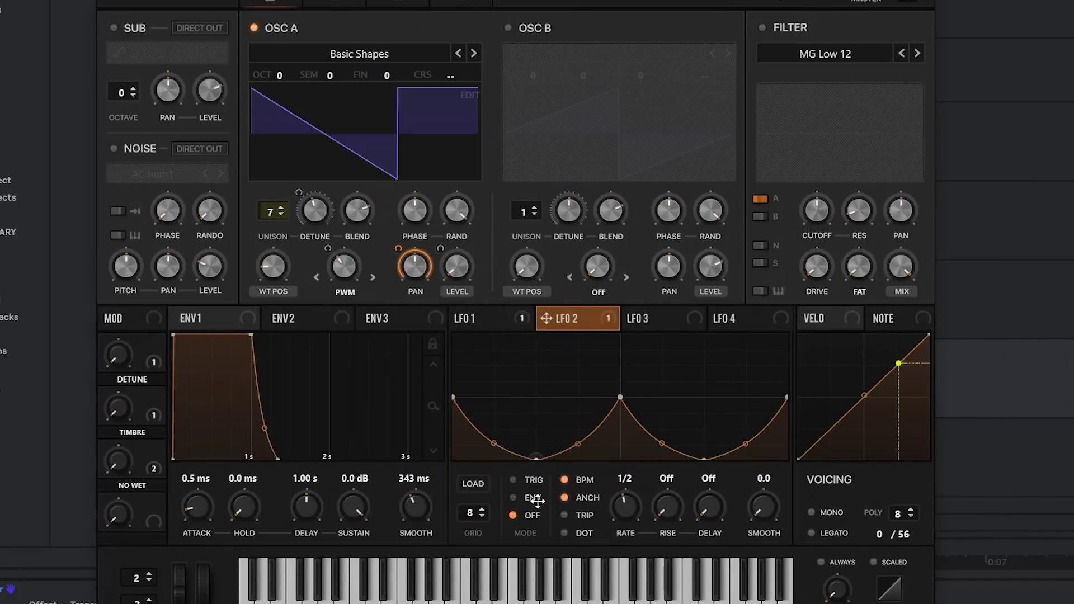
drag(704, 459, 708, 329)
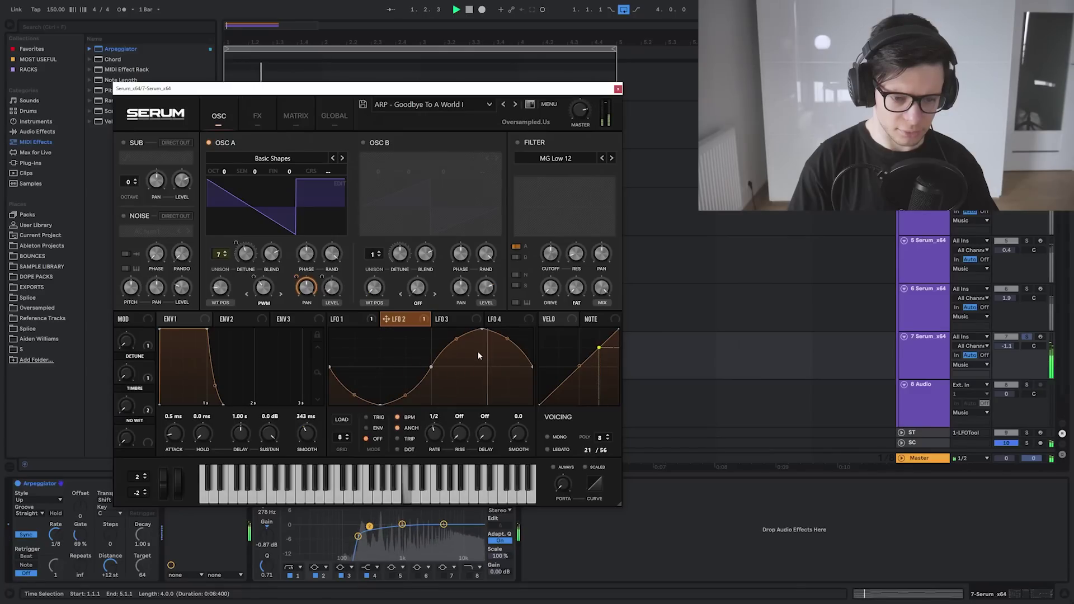
Set the LFO 2 modulation amount on OSC A's pan to 73 and close the arp's Serum window
drag(298, 275, 297, 290)
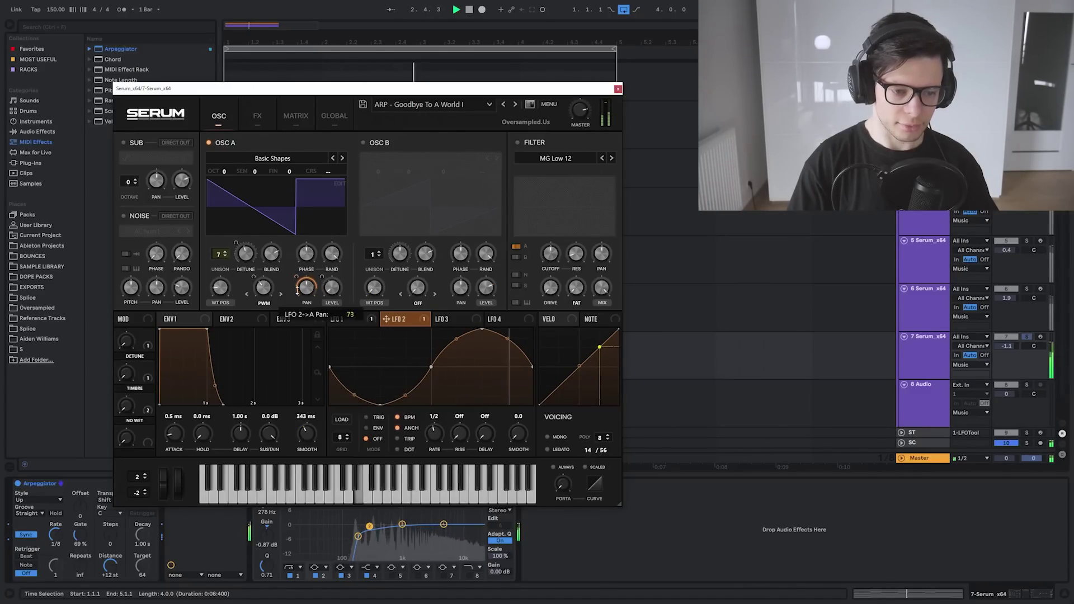
click(618, 89)
Search the browser for THE ULTIMATE SPACE and load the oversampled.us version of the rack on the arp track
key(ctrl+f)
text(THE ULTIMATE SPACE)
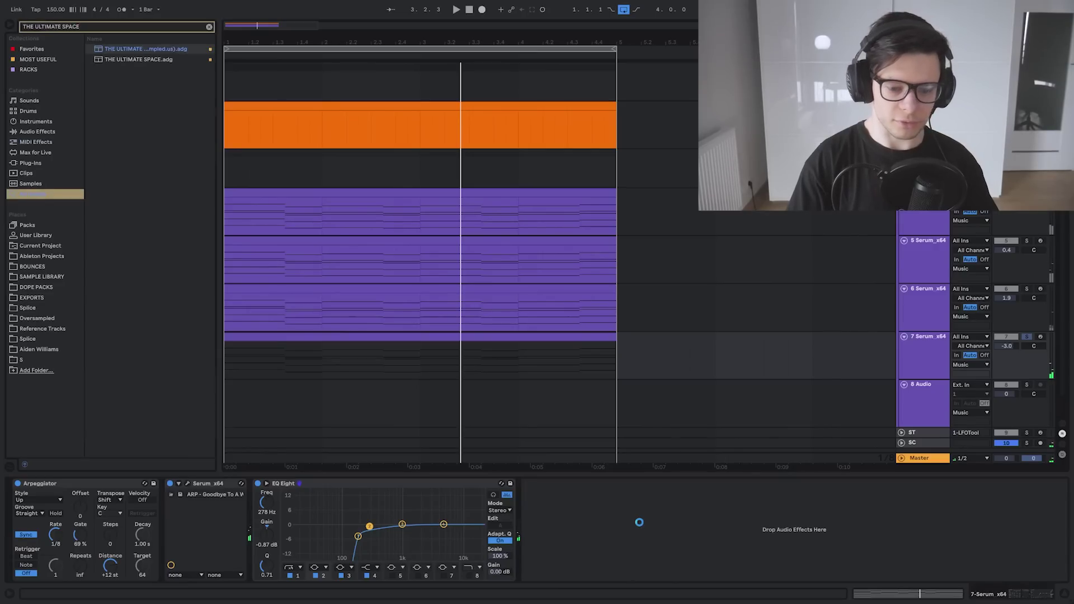
key(Down)
key(Return)
key(space)
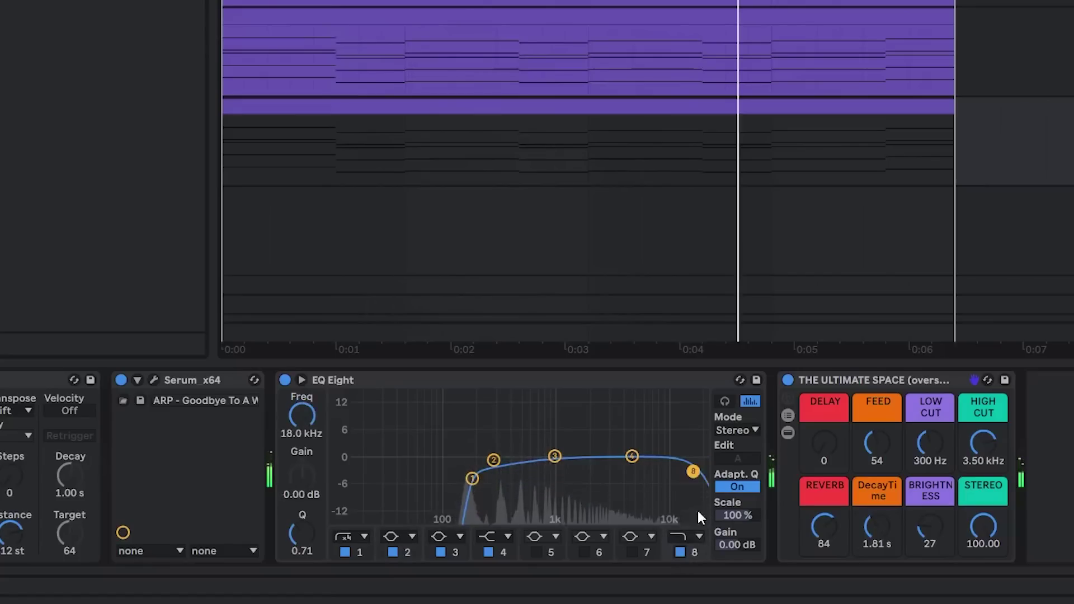
Lower the high cut on the arp track's EQ Eight and switch its Serum to an ARP - Hear The Bells preset
drag(693, 472, 587, 464)
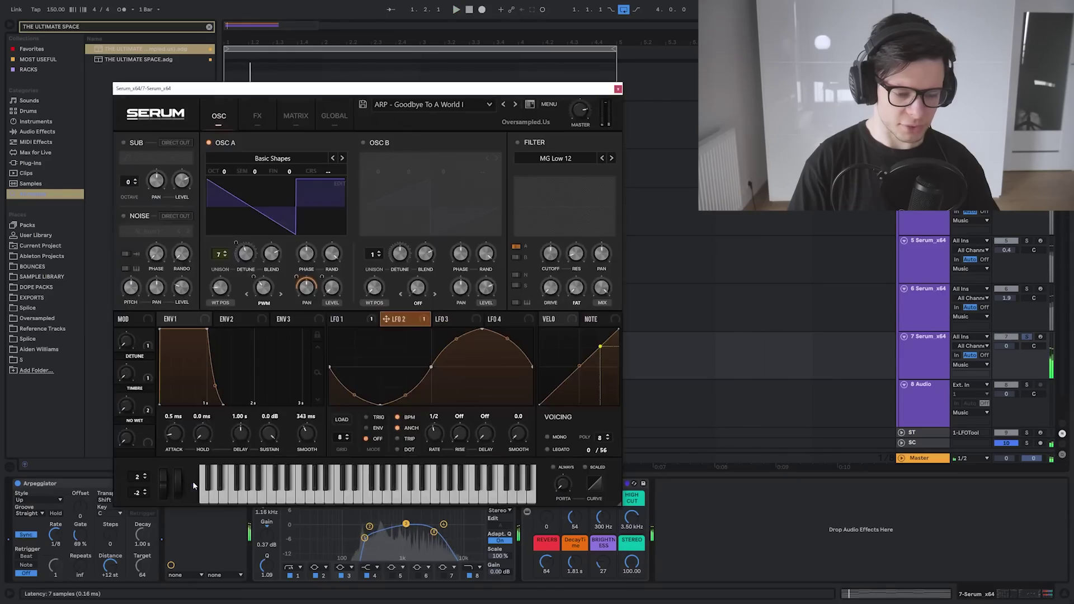
click(516, 104)
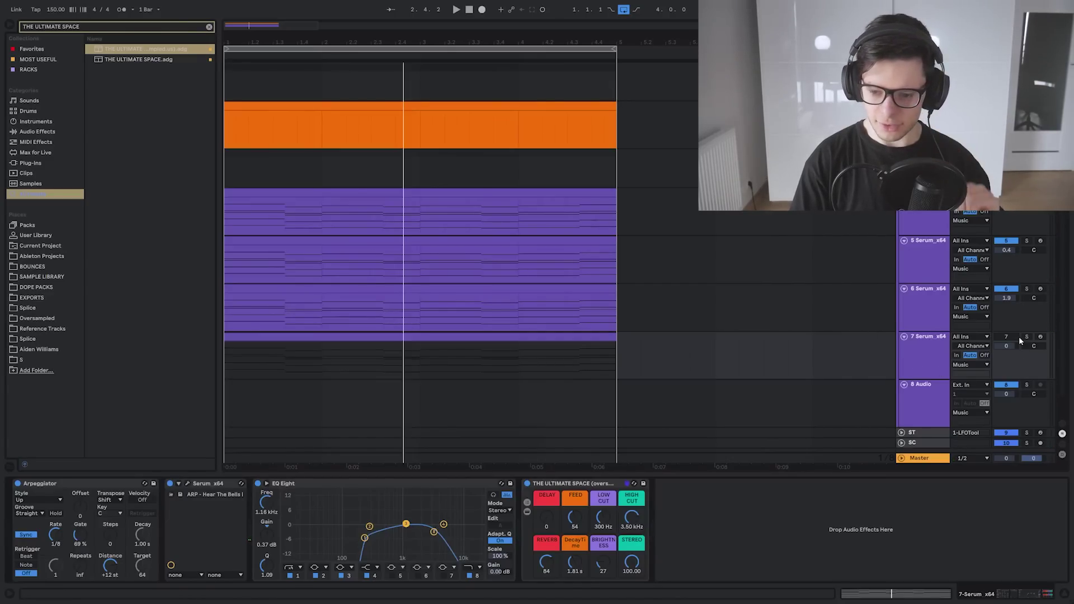
Play the chord progression from the start and compare it with the 7 Serum arp track on and off
click(225, 369)
key(ctrl+v)
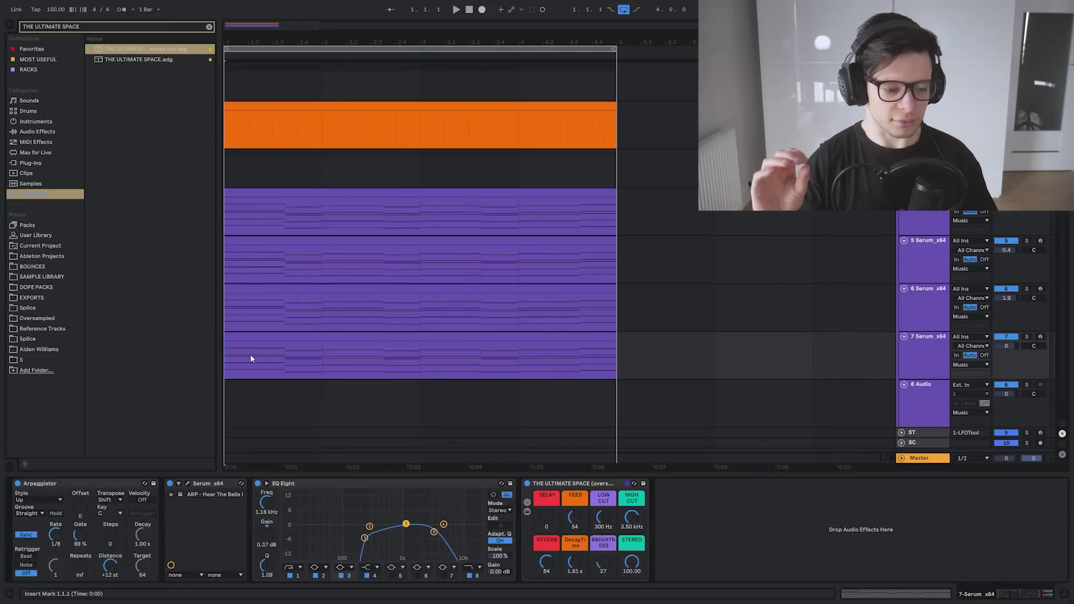
key(space)
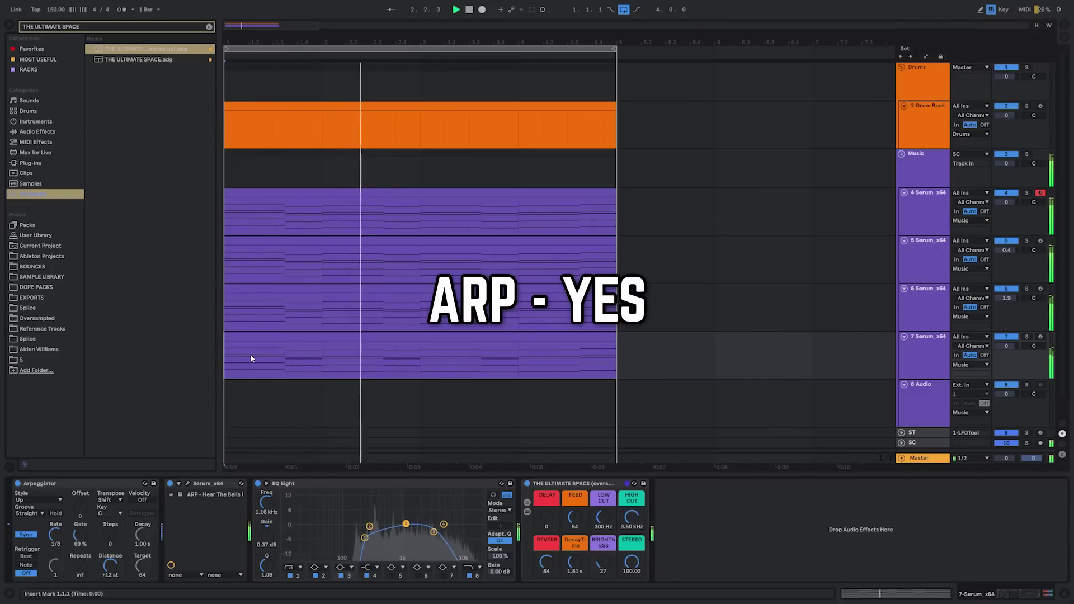
key(space)
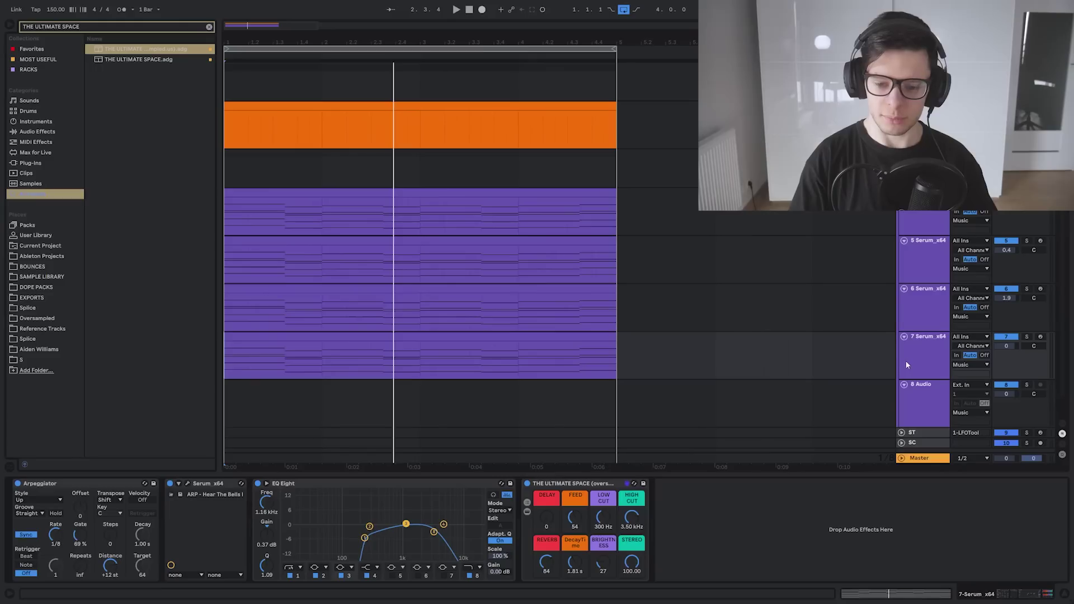
key(space)
key(0)
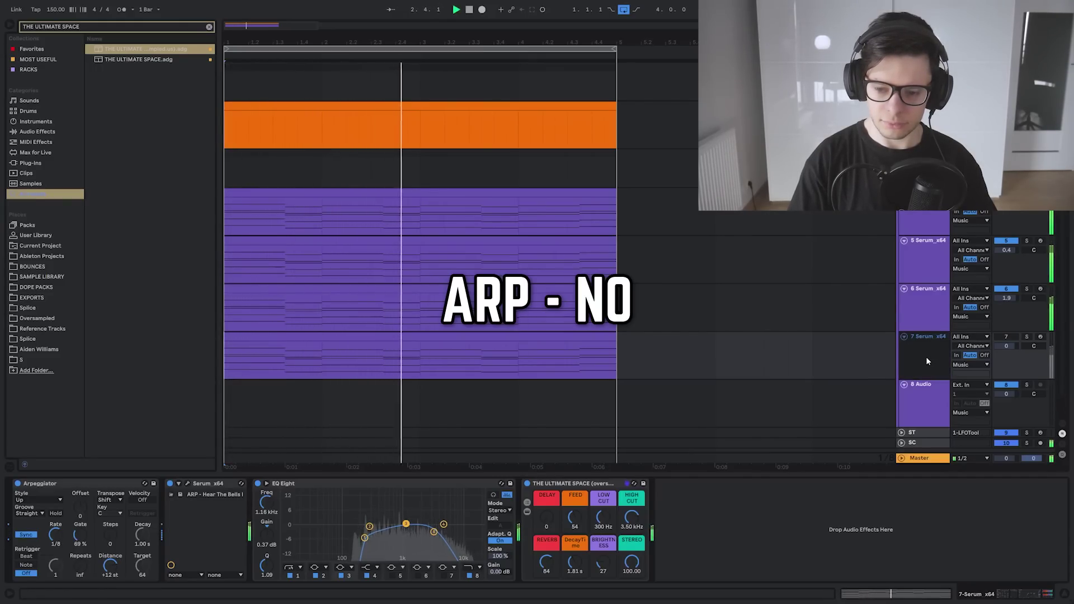
key(0)
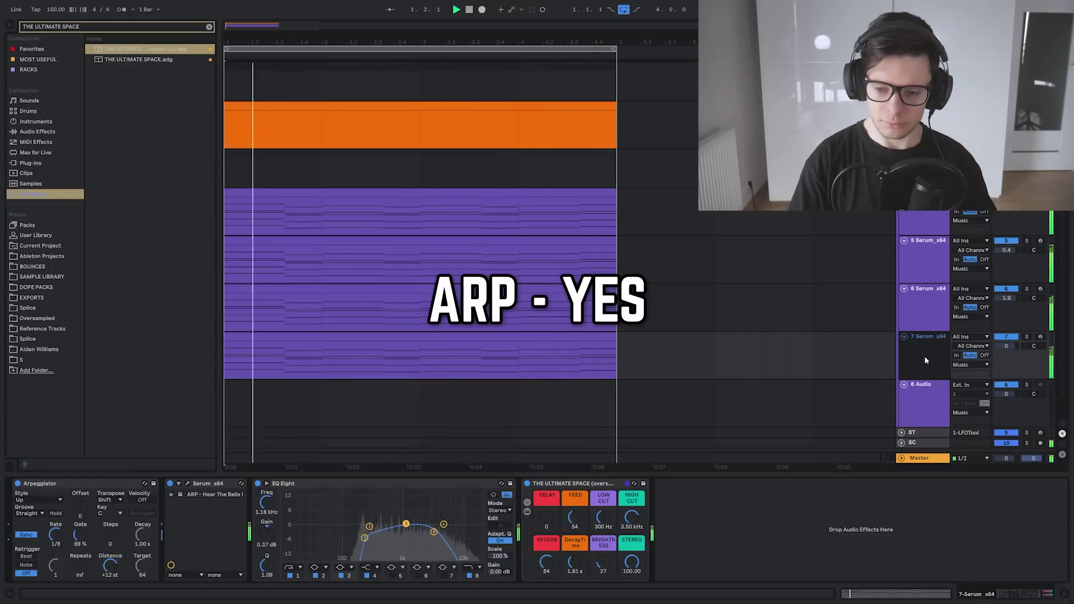
Save the set and add a new MIDI track below 7 Serum
click(725, 348)
key(ctrl+s)
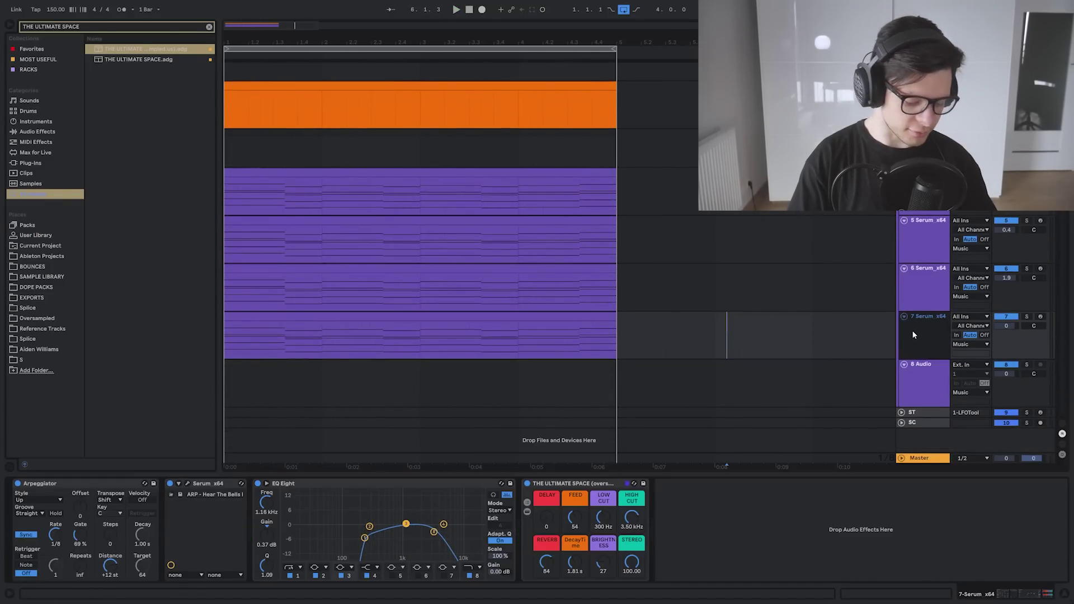
key(ctrl+shift+t)
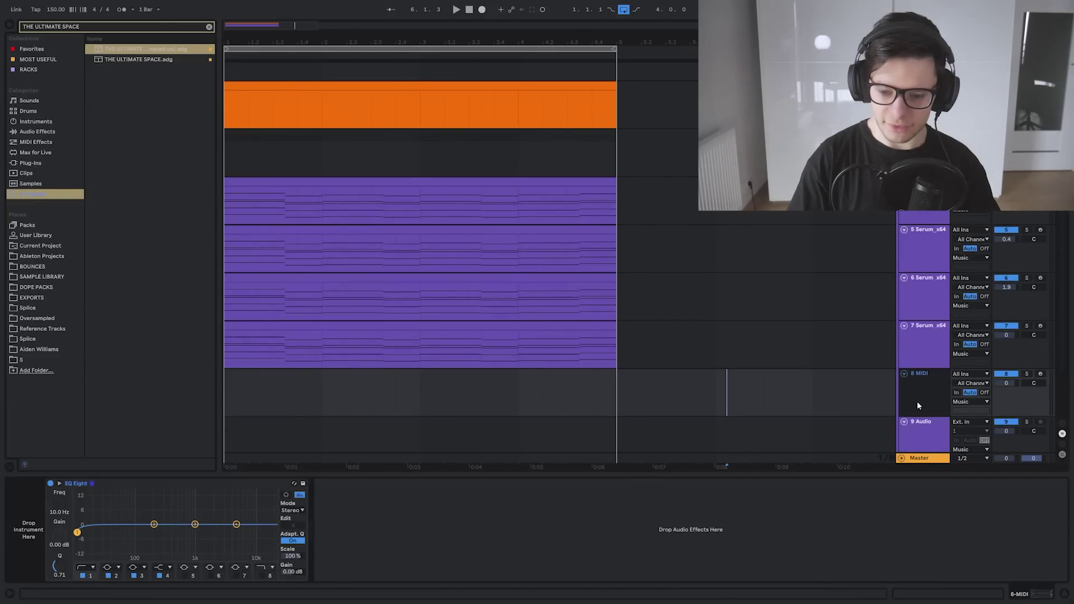
key(ctrl+z)
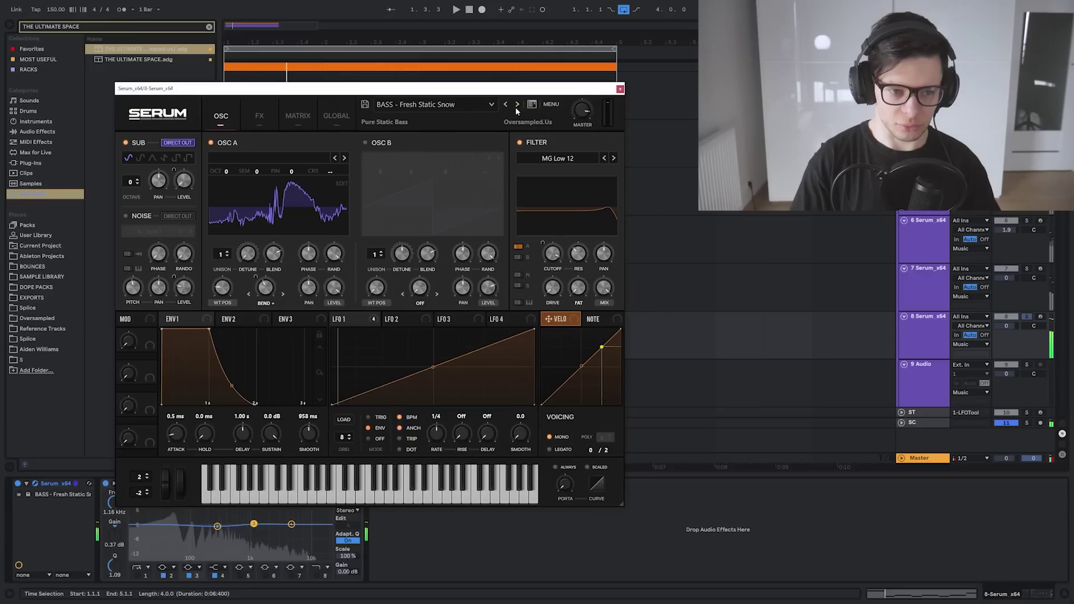
Step through the bass presets in 8 Serum and choose a BASS - Hear The Bells preset
click(761, 85)
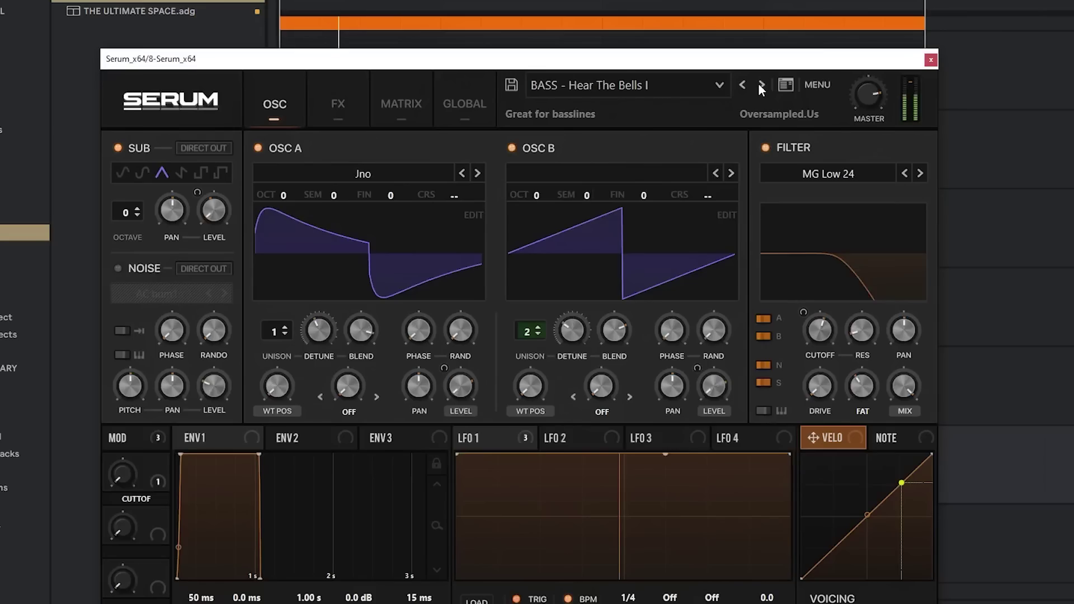
click(516, 104)
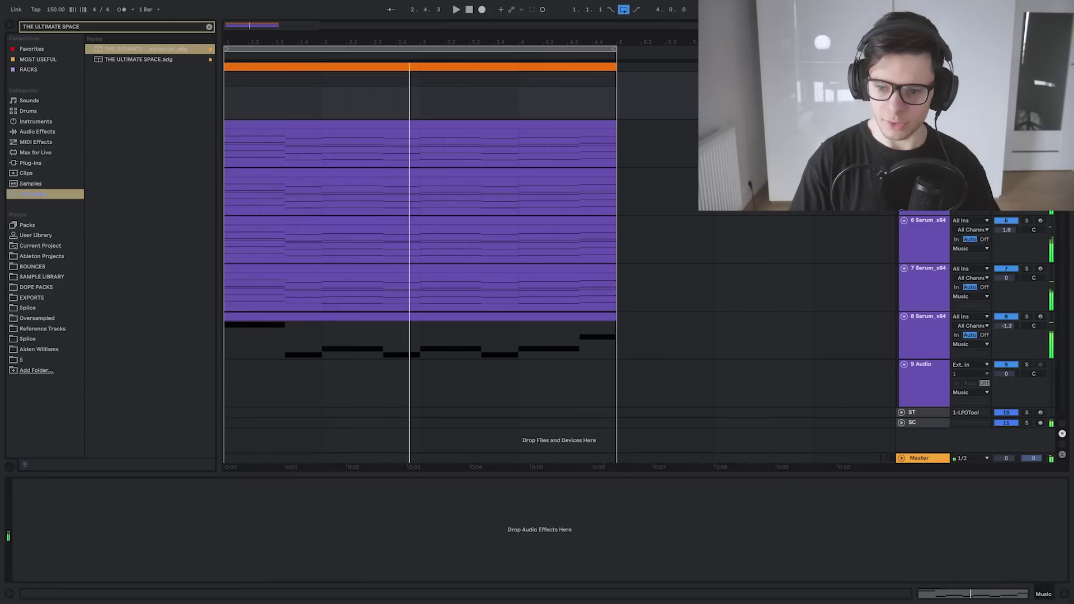
Group the Serum chord, arp and bass tracks and load FabFilter Pro-Q 3 on the group
click(920, 284)
click(913, 316)
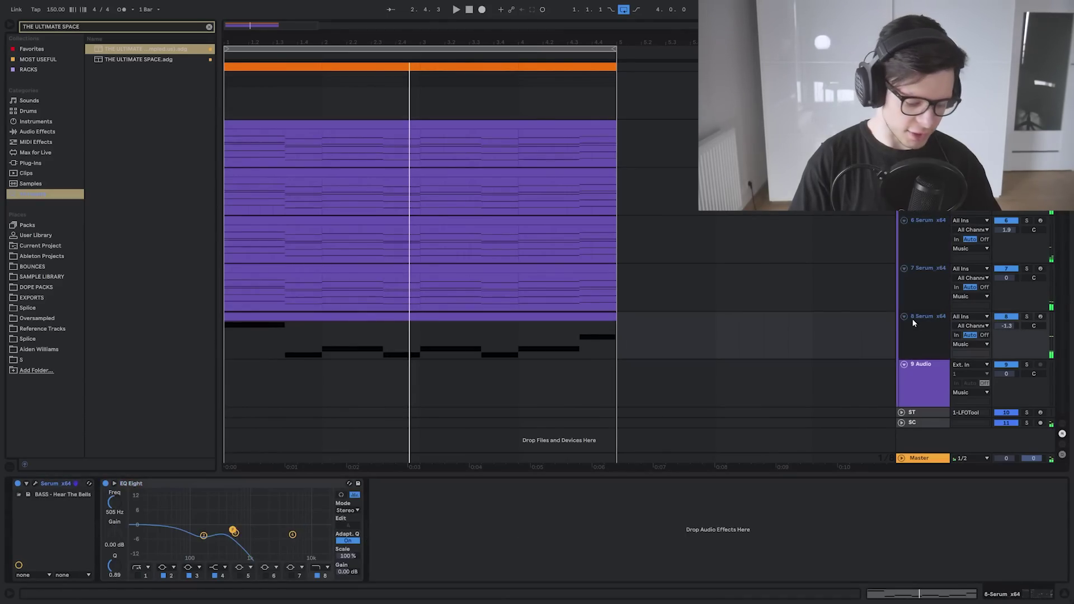
key(ctrl+g)
click(604, 145)
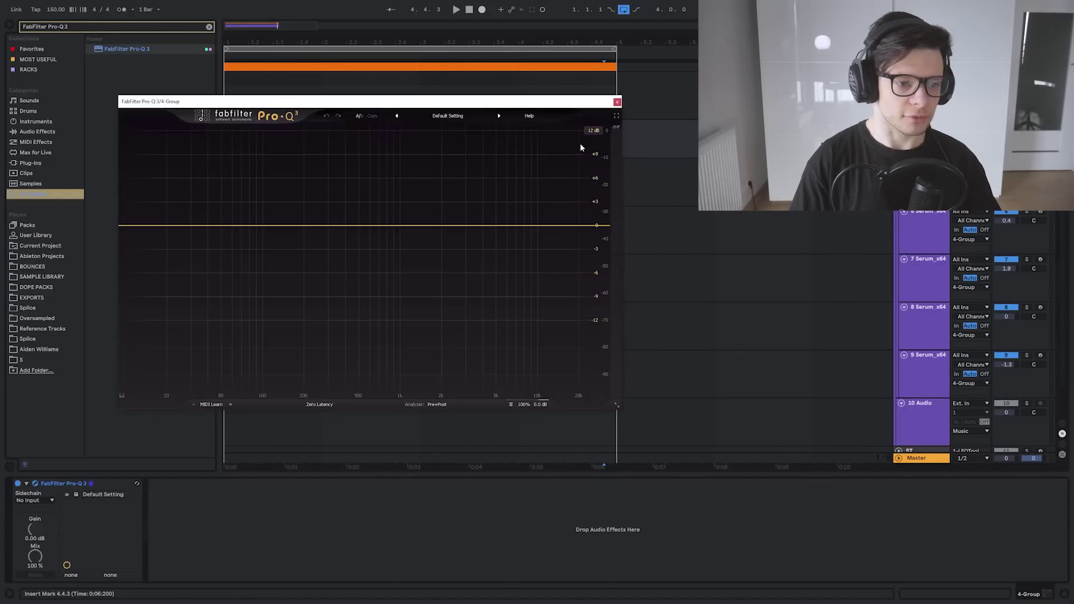
Create a side-only low cut in the group's Pro-Q 3 at about 144 Hz with a 24 dB/oct slope
key(space)
double_click(141, 226)
right_click(141, 225)
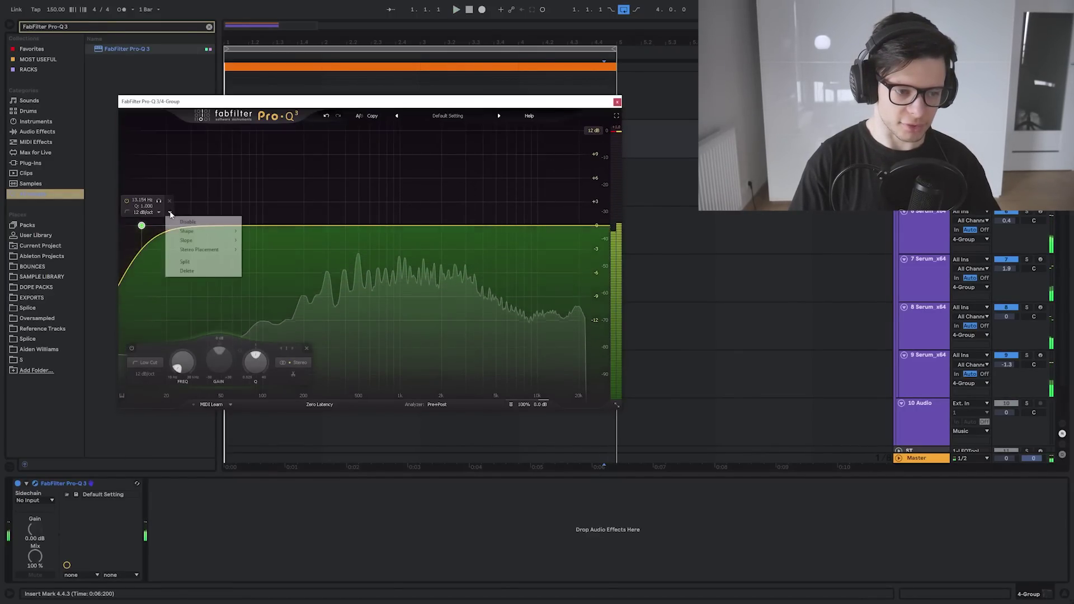
mouse_move(205, 250)
click(259, 286)
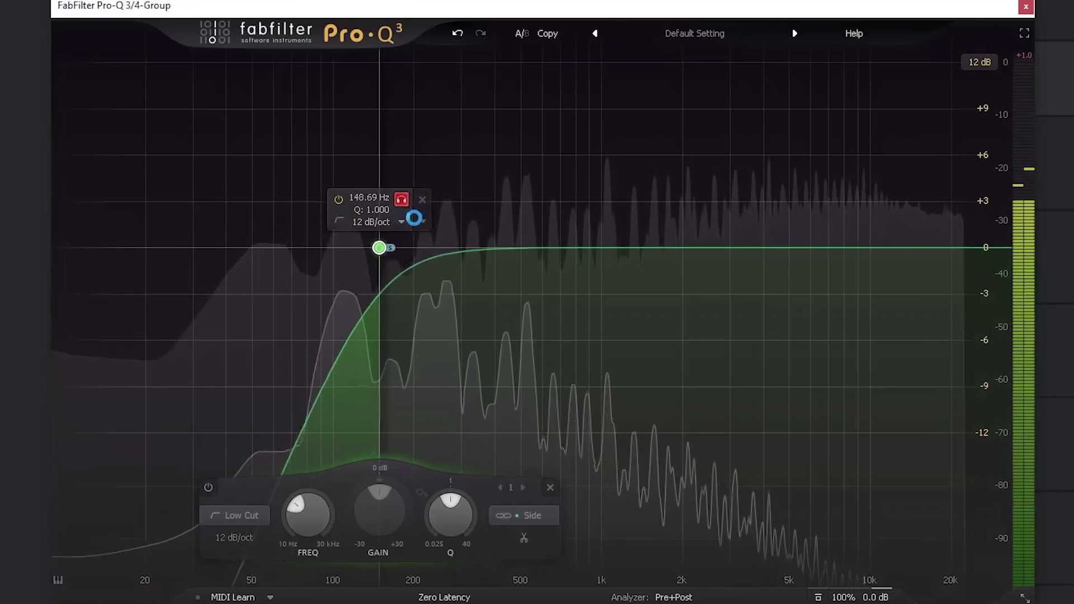
drag(413, 217, 383, 239)
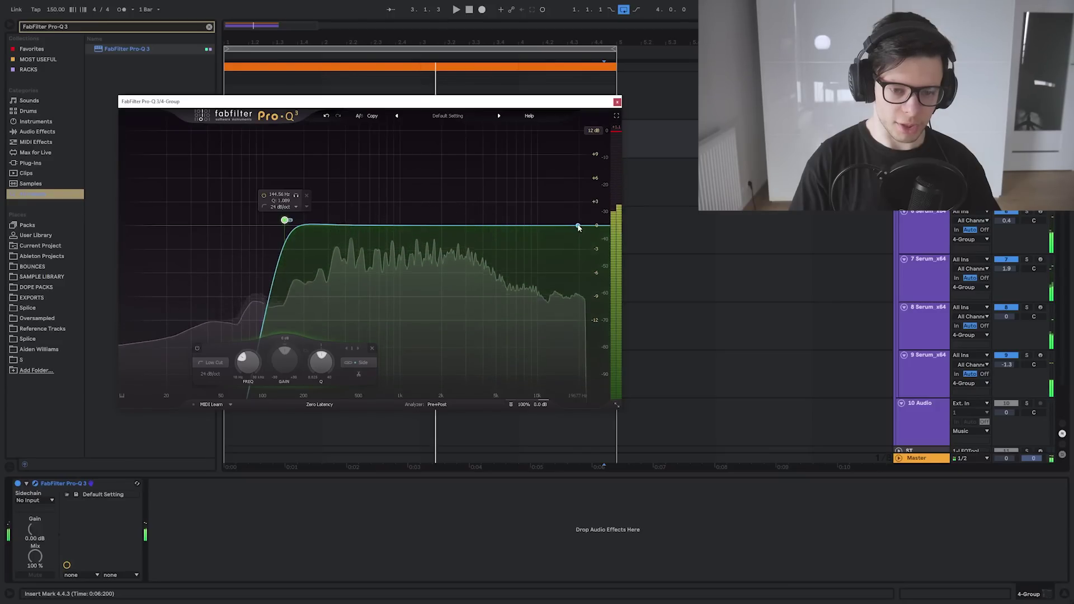
Add a side-only high shelf with Q 0.300 boosting above about 2 kHz, plus a slight side boost just above 500 Hz
drag(948, 247, 703, 213)
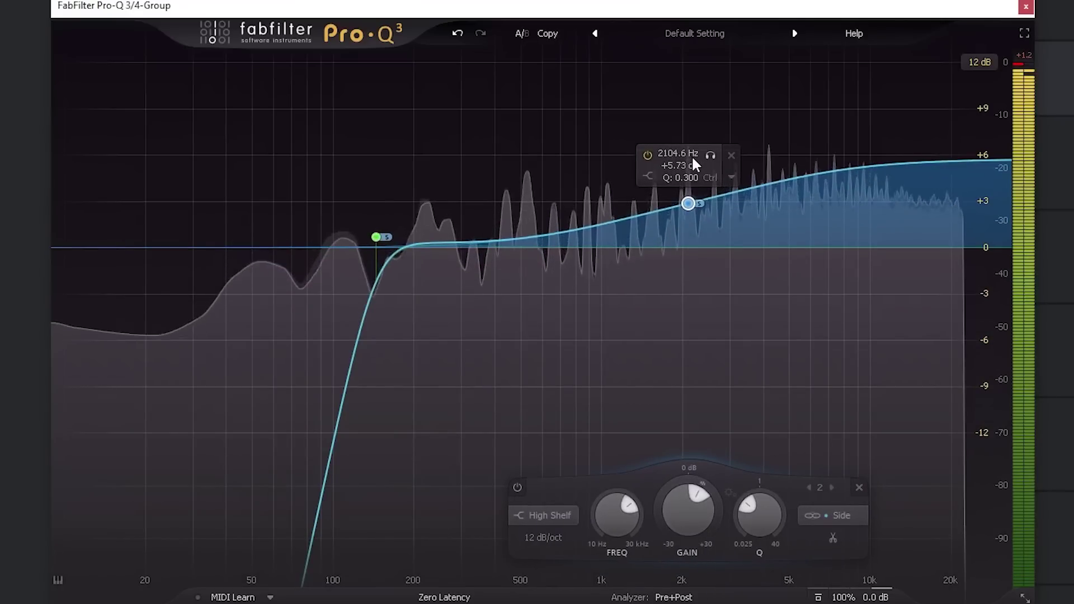
drag(450, 216, 446, 227)
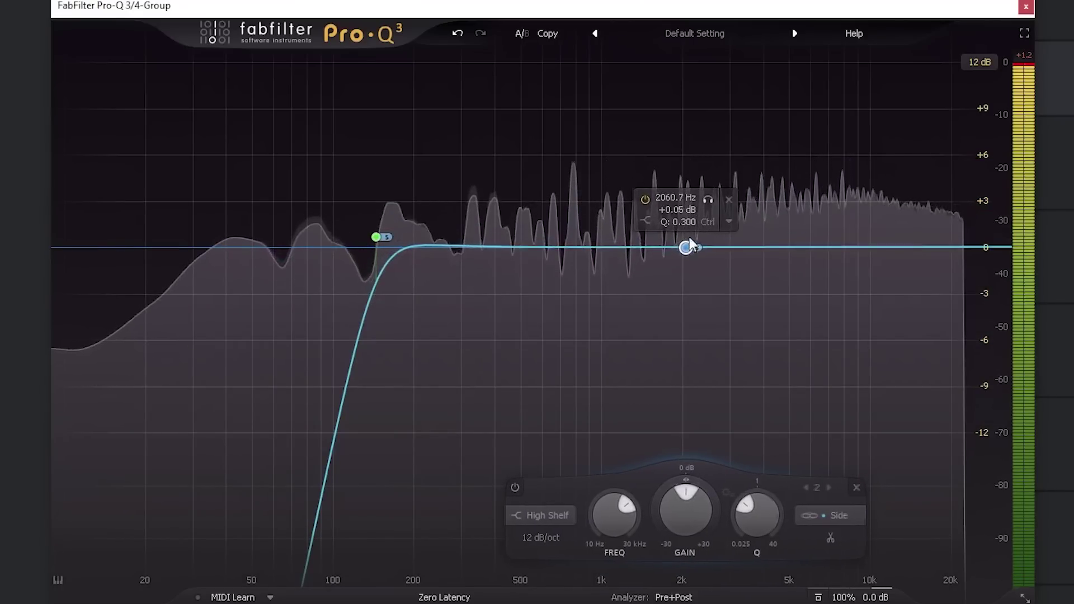
drag(688, 249, 704, 203)
drag(568, 246, 455, 180)
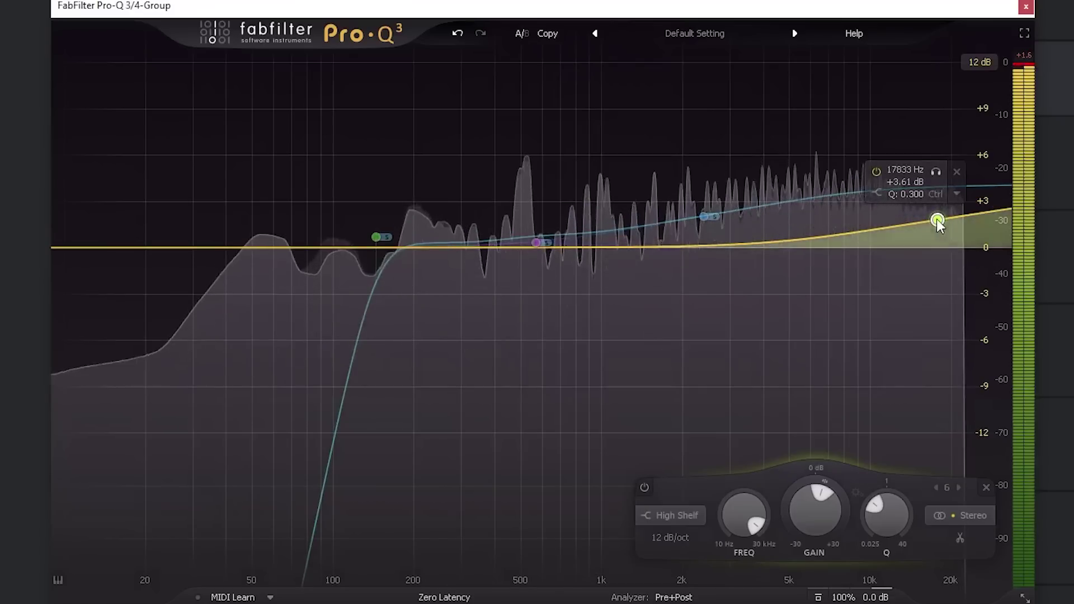
Pull the stereo high shelf down to a slight cut and shape the upper mids with a +0.64 dB bell at 4075 Hz
drag(937, 219, 841, 246)
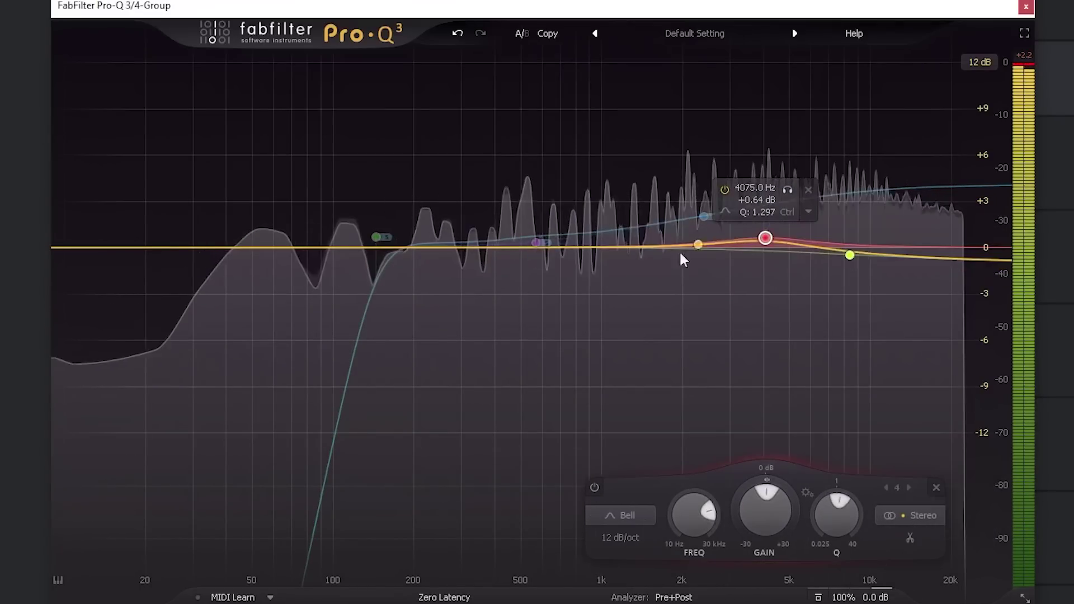
drag(698, 244, 619, 233)
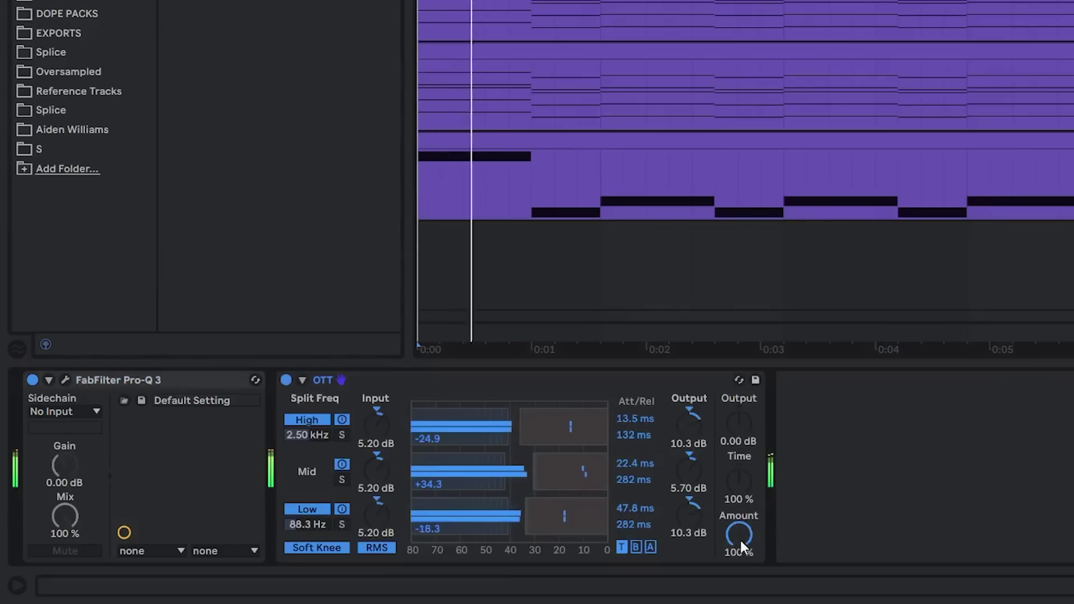
Lower the Amount of the OTT placed after Pro-Q 3 on the group
drag(397, 567, 397, 593)
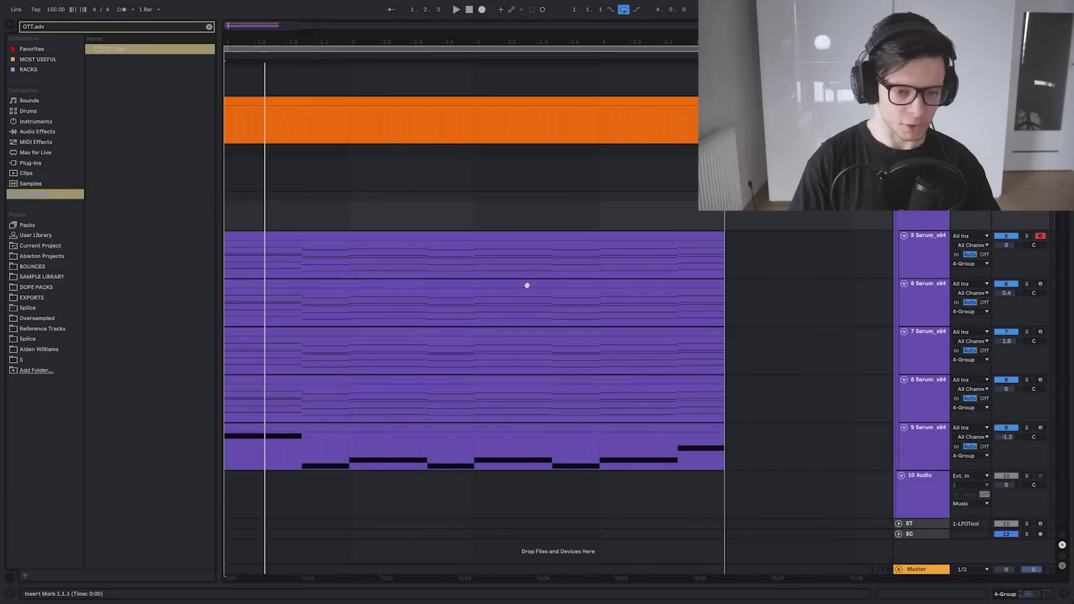
Open the 5 Serum chord clip, select all its notes and transpose them down by several semitones
double_click(514, 240)
scroll(373, 259, up, 1)
key(ctrl+a)
scroll(148, 455, down, 1)
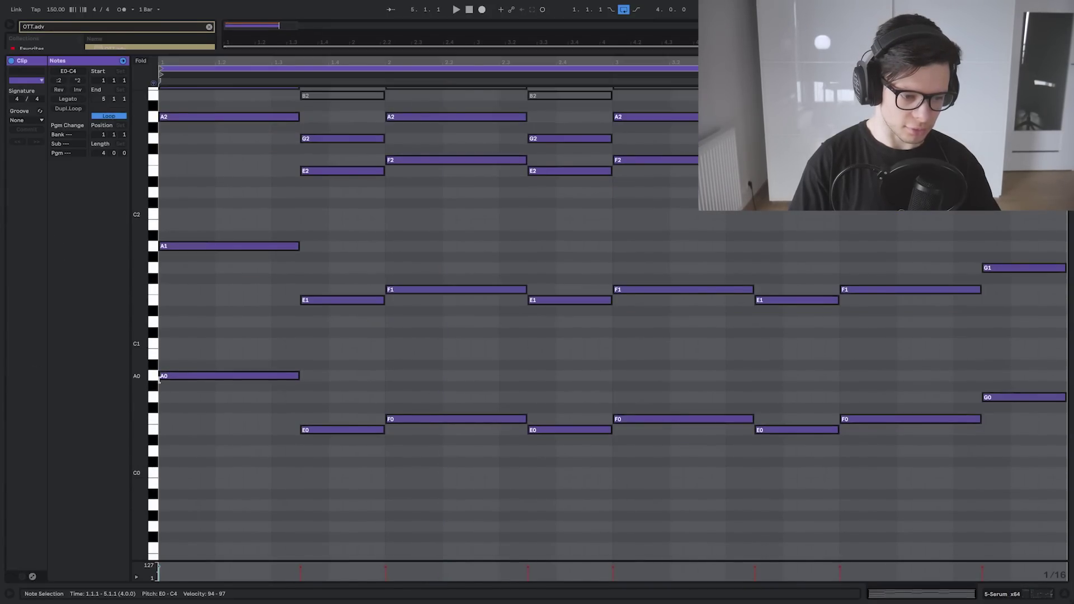
drag(142, 371, 144, 369)
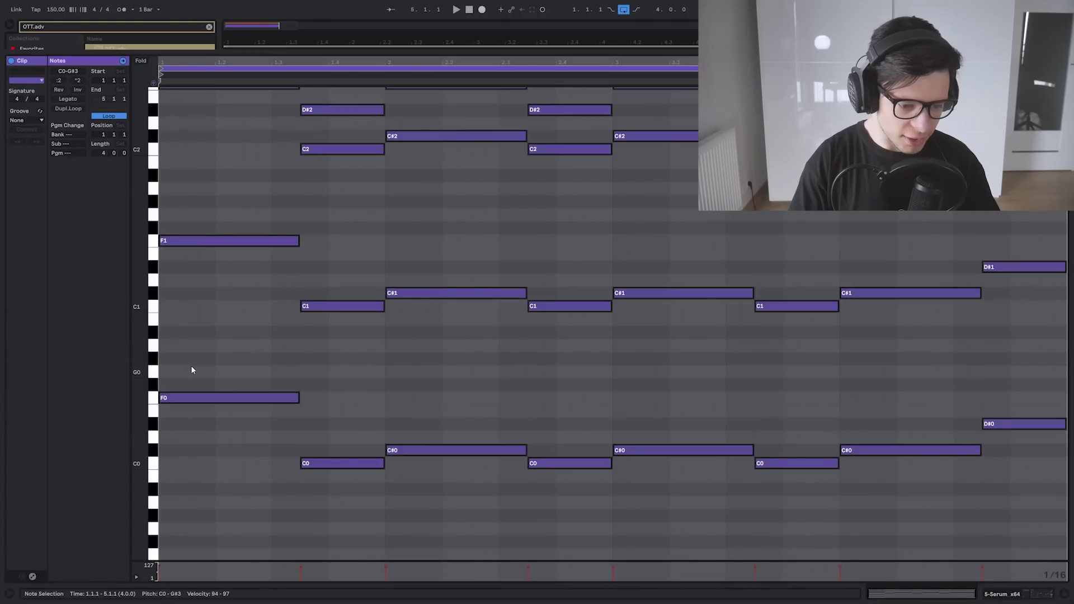
key(Down)
key(Down)
Expand the VST folder in the browser's plug-ins to look through the installed plug-ins
scroll(191, 370, down, 5)
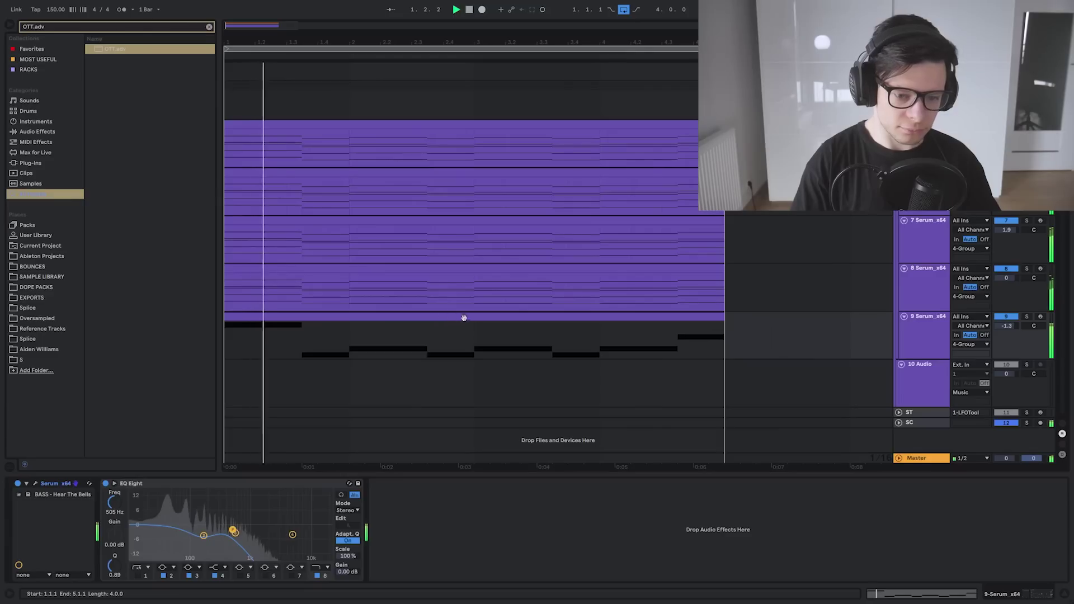
click(482, 326)
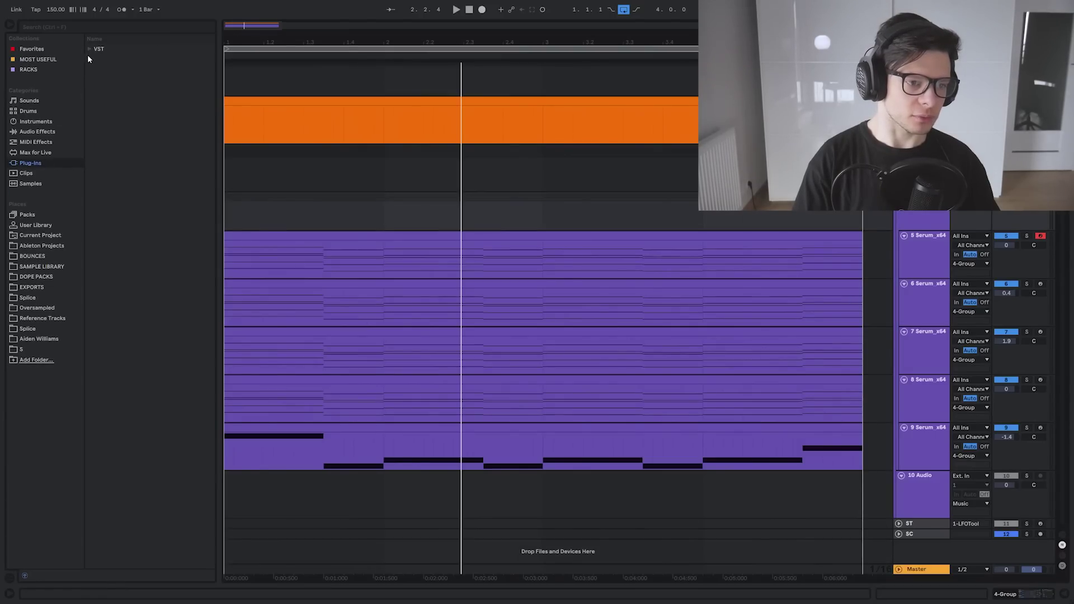
click(89, 50)
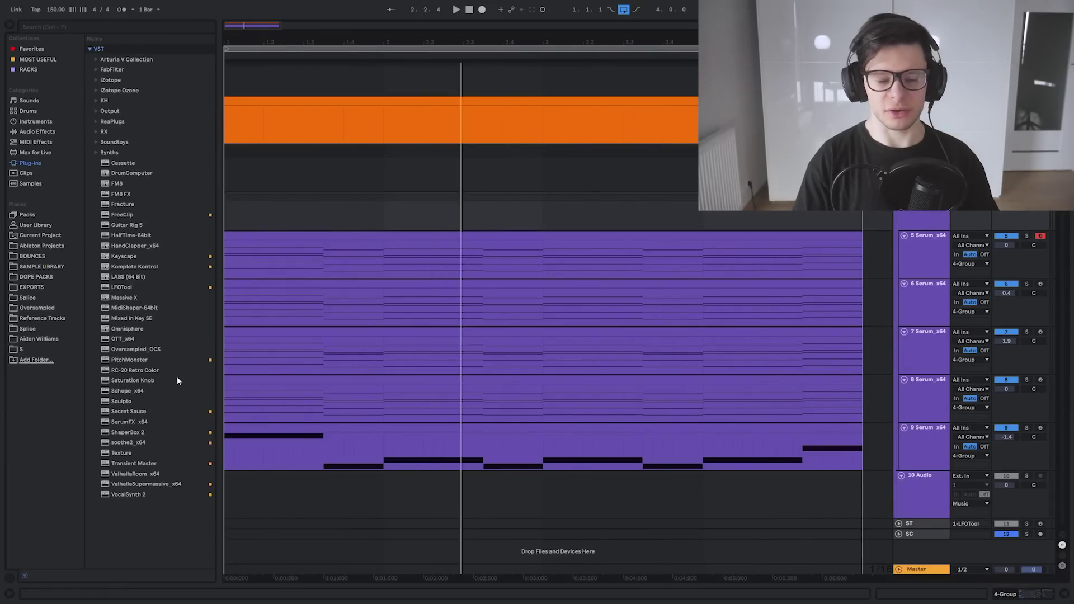
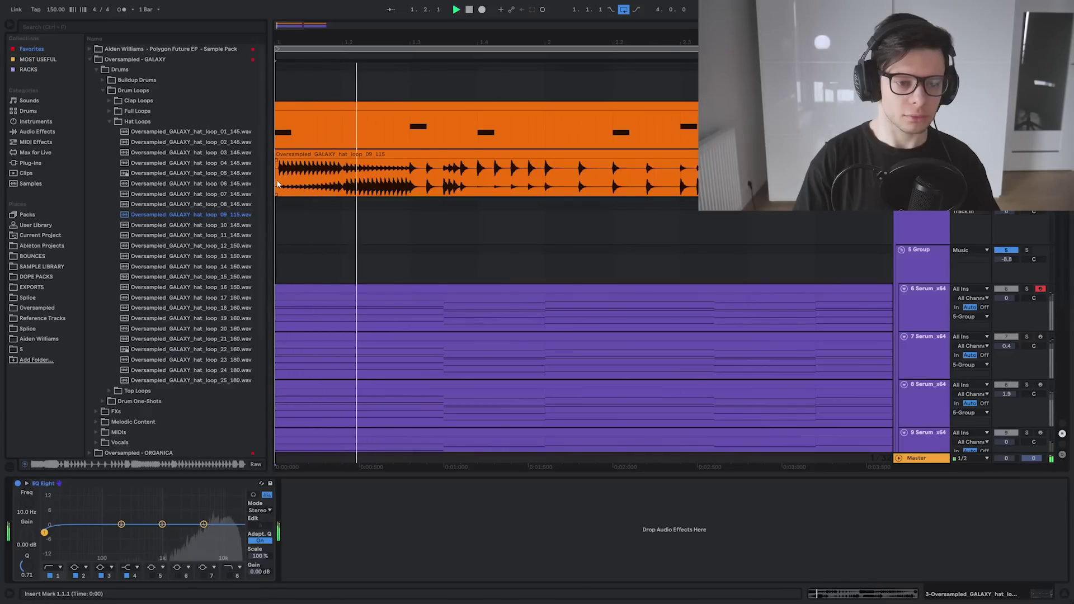
Check the hat loop clip, then review Serum and EQ Eight on the CHORD - Midistorted and CHORD - Flicker I tracks
click(341, 179)
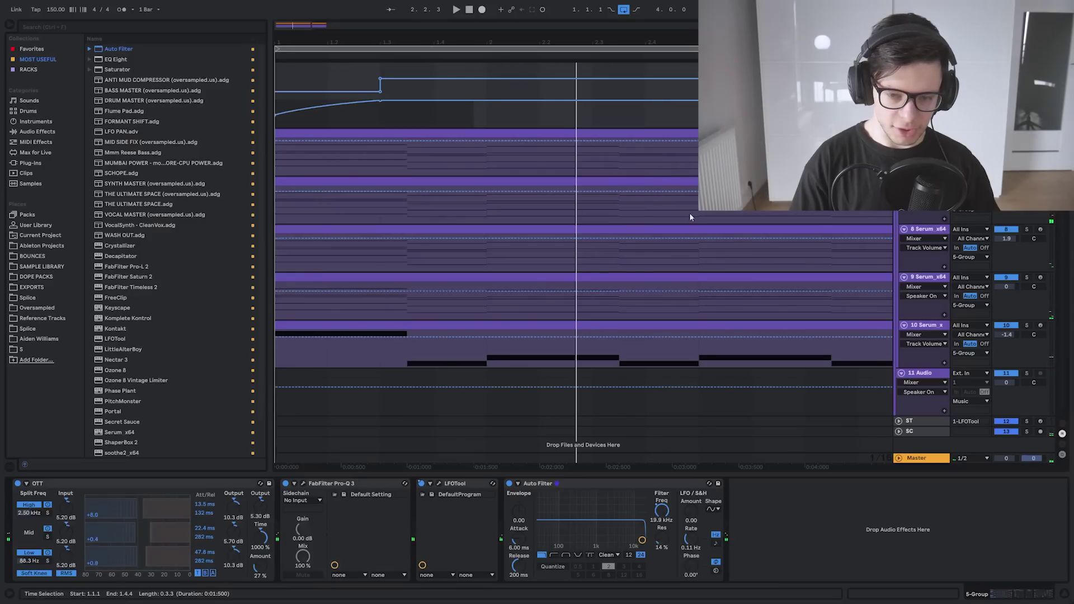
click(923, 133)
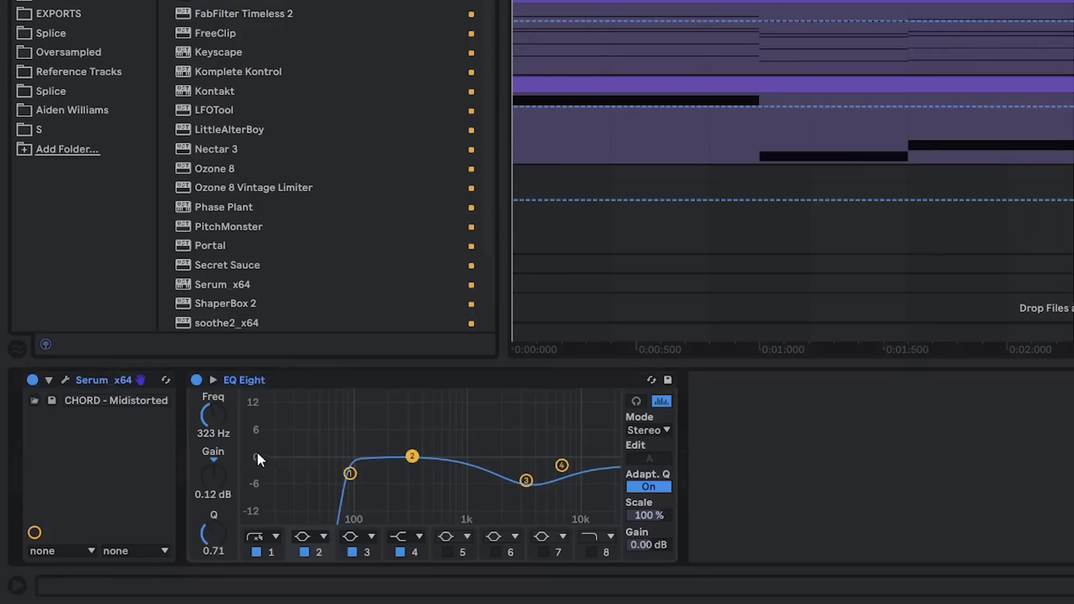
click(30, 416)
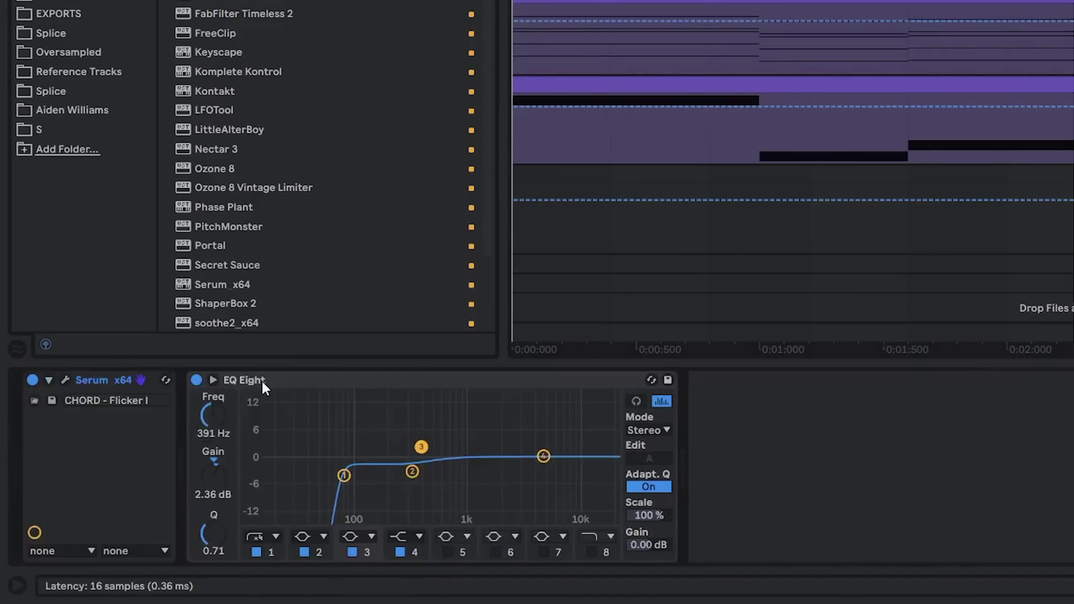
Add chains to the Instrument Rack, paste in the devices of the CHORD - Flicker I, CHORD - Happy and ARP layers, and deactivate the original Serum tracks
click(262, 381)
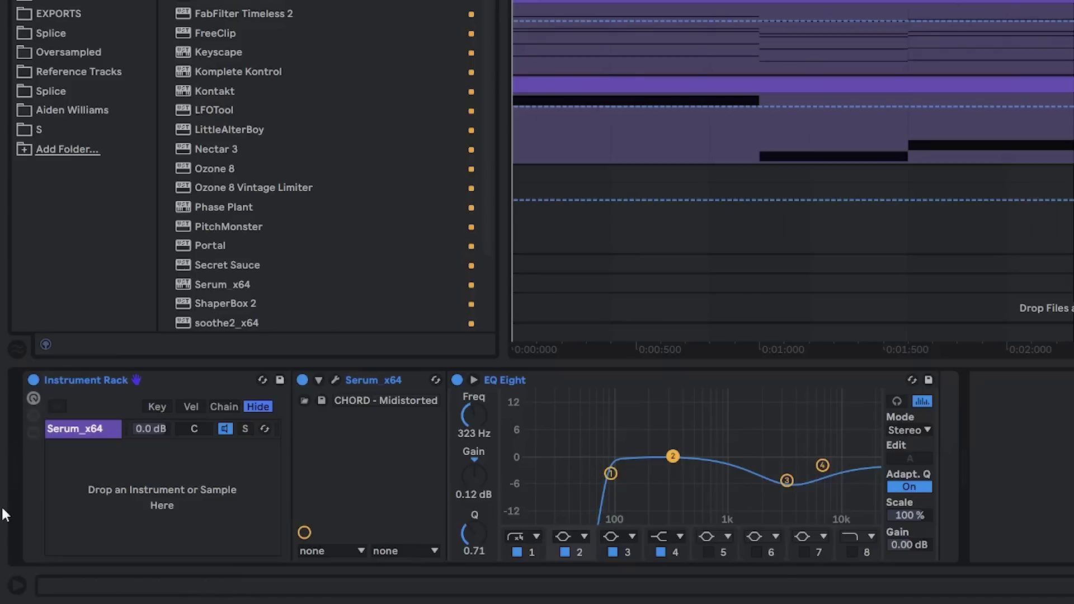
right_click(140, 480)
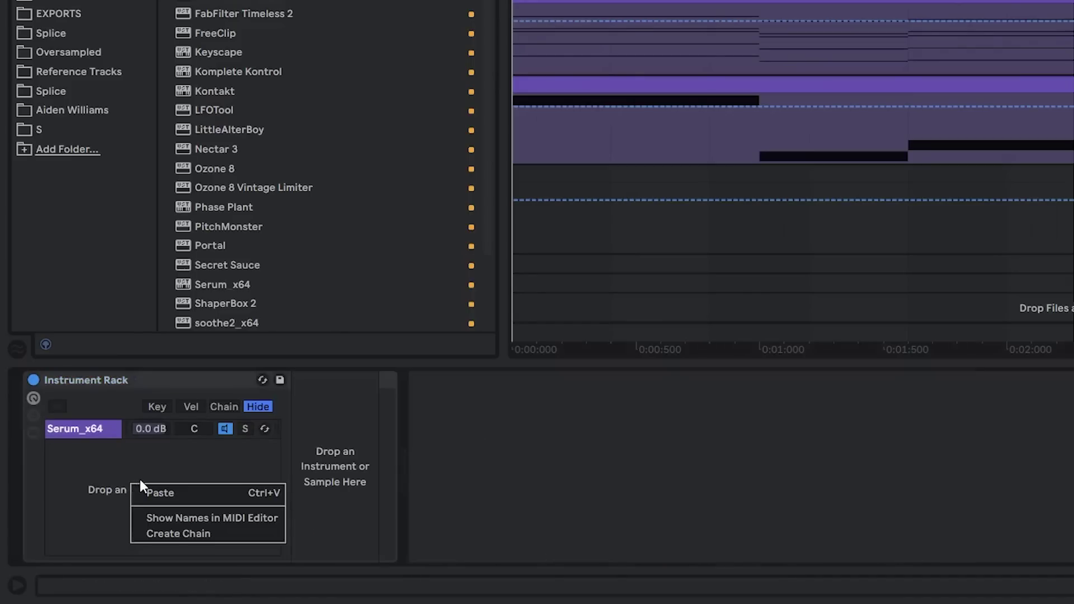
click(175, 533)
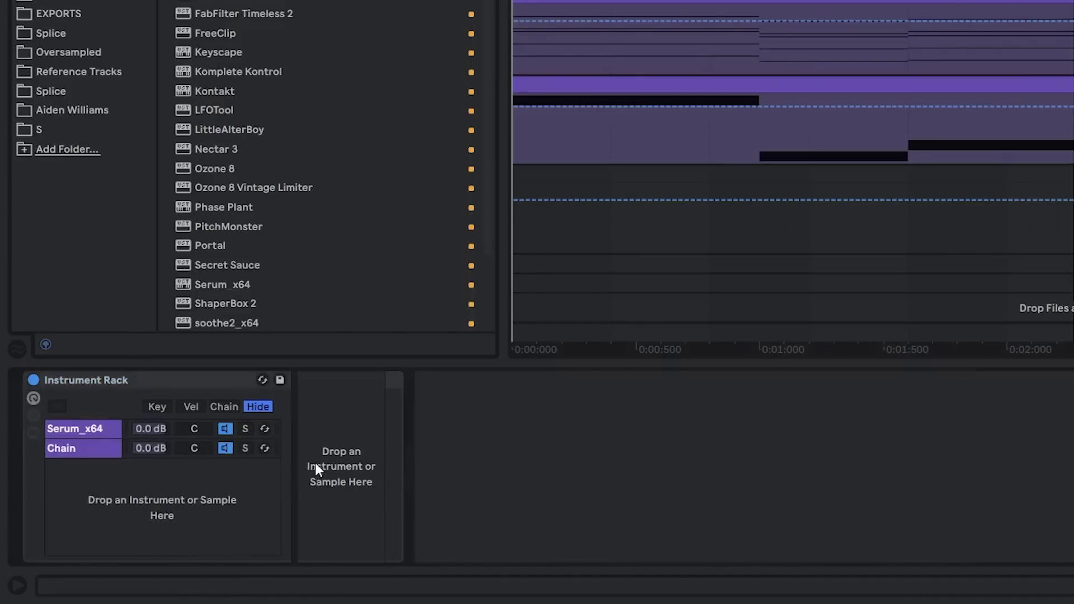
key(ctrl+v)
right_click(178, 487)
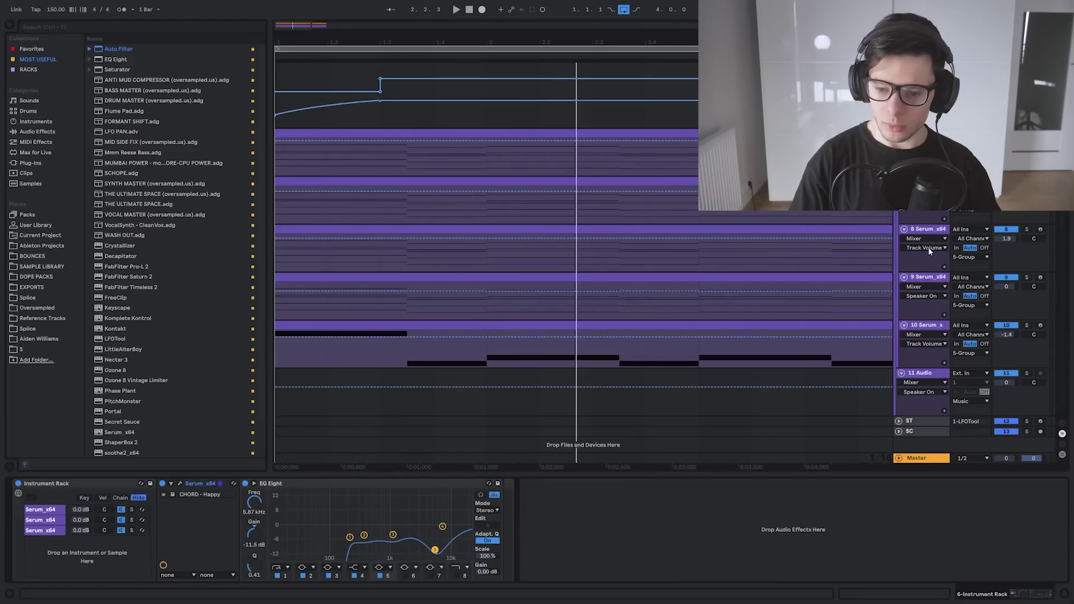
click(753, 303)
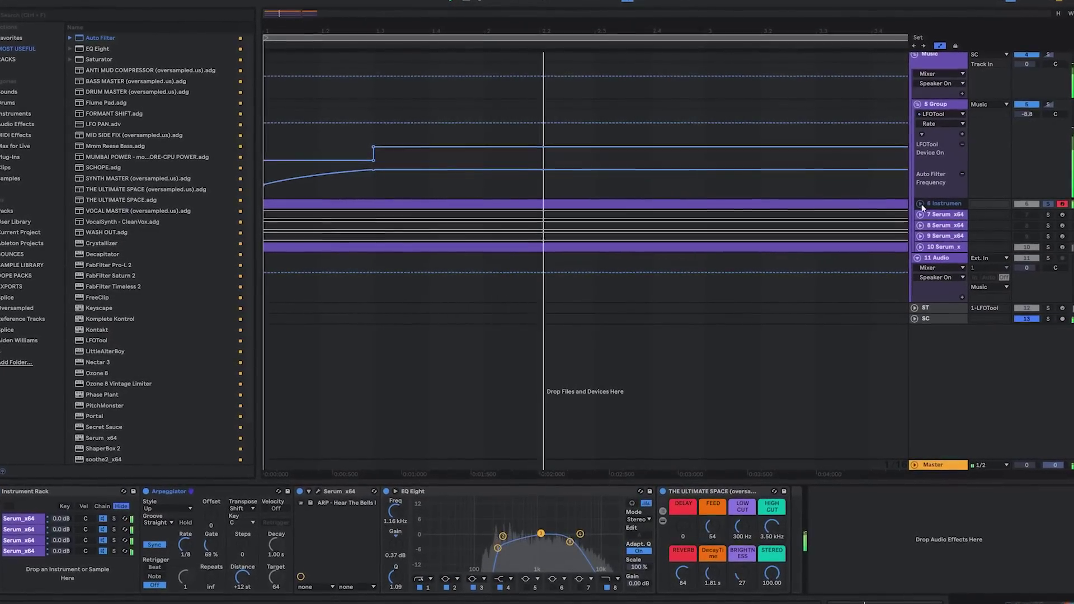
click(916, 204)
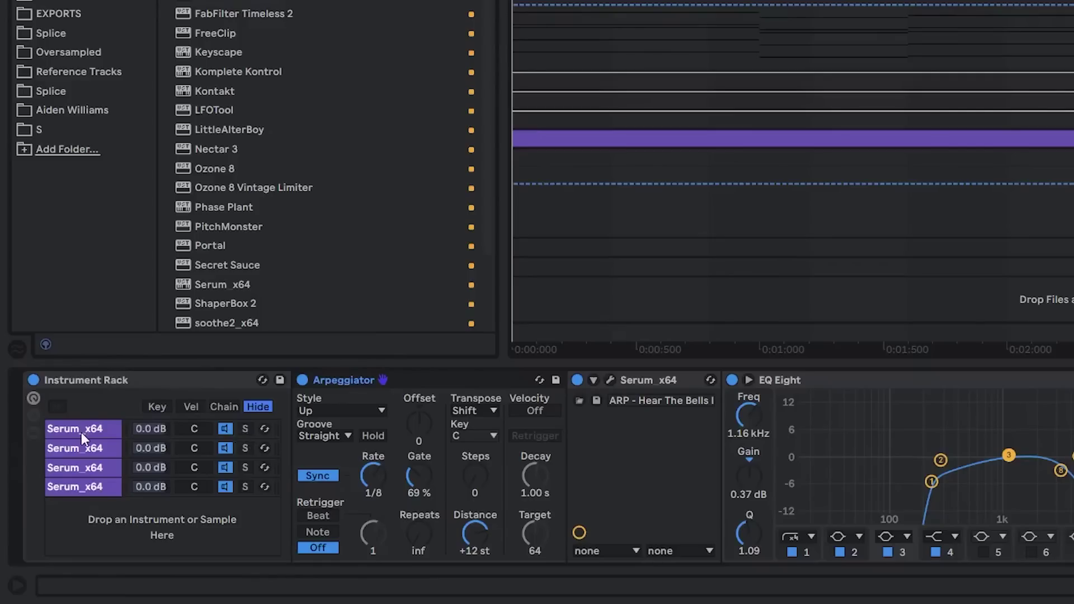
Show the rack's macros and set the pitch bend range of Serum in the CHORD - Midistorted chain to 12 up and -12 down
click(82, 431)
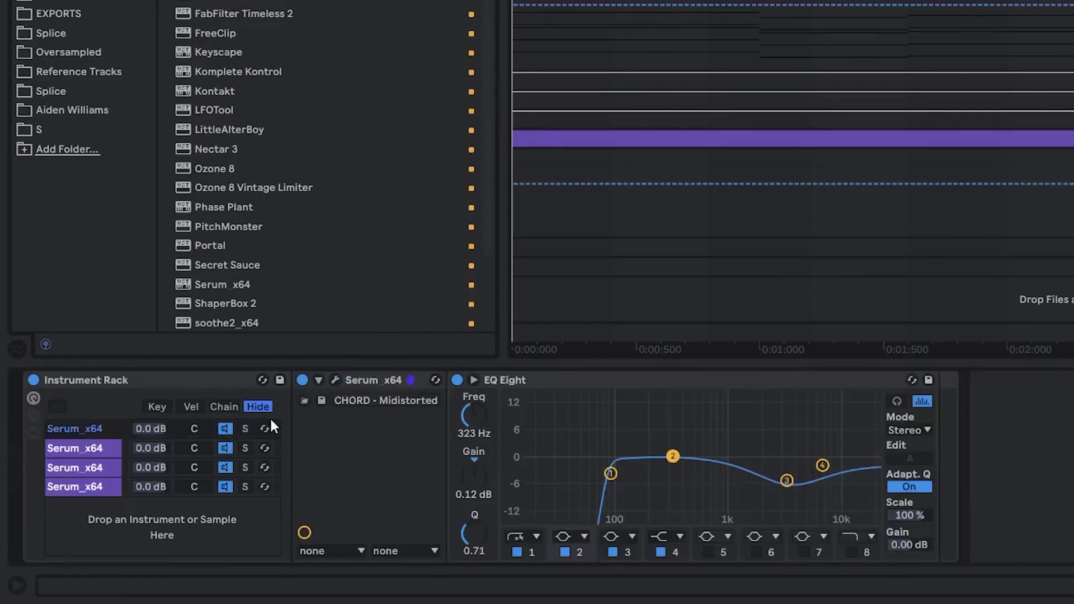
click(34, 398)
click(554, 381)
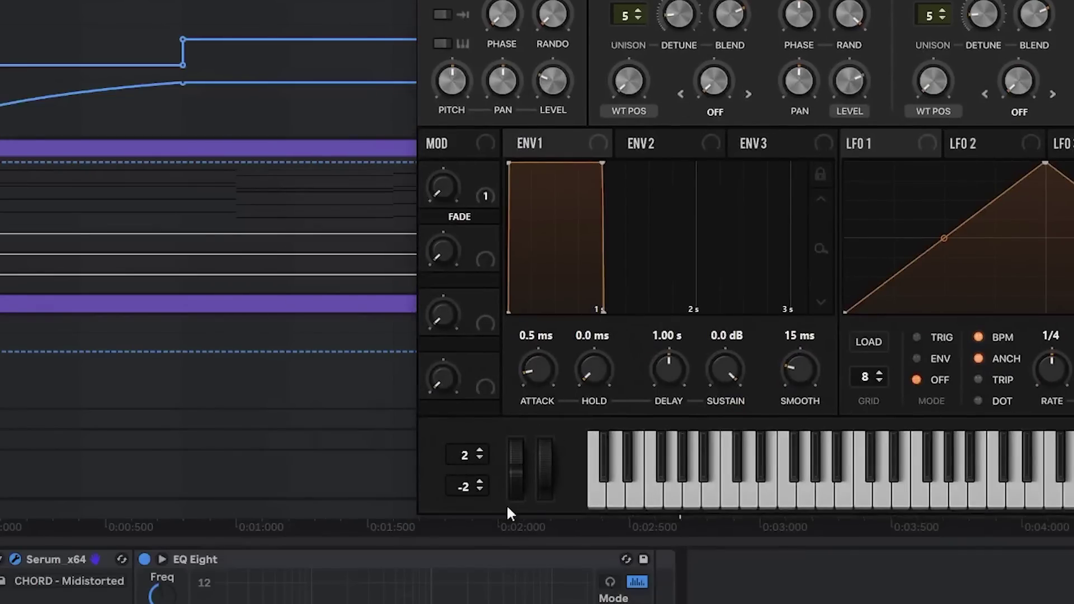
drag(463, 486, 462, 542)
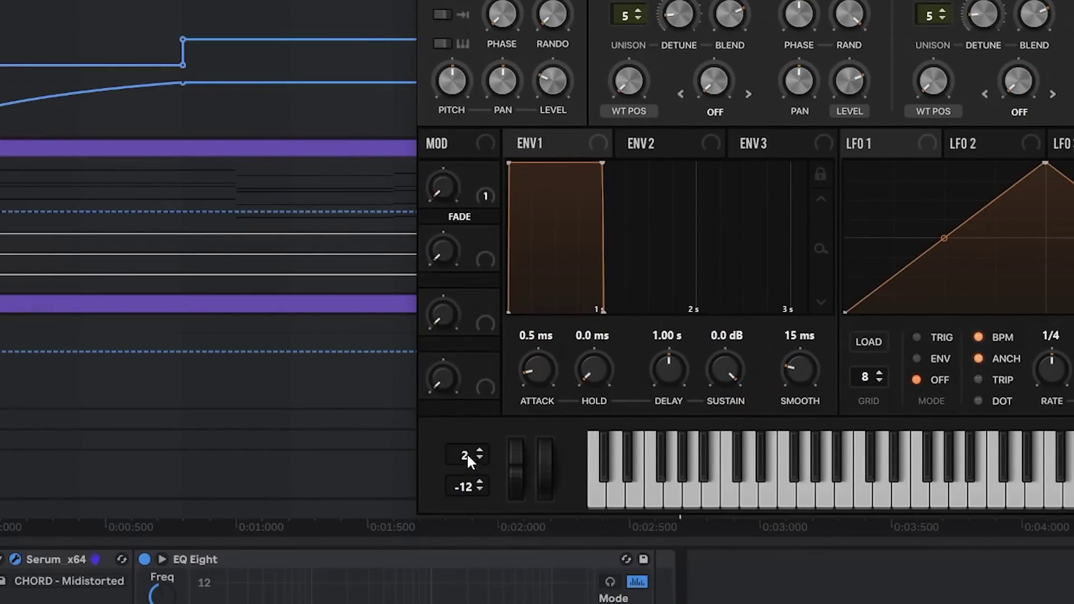
drag(467, 452, 474, 401)
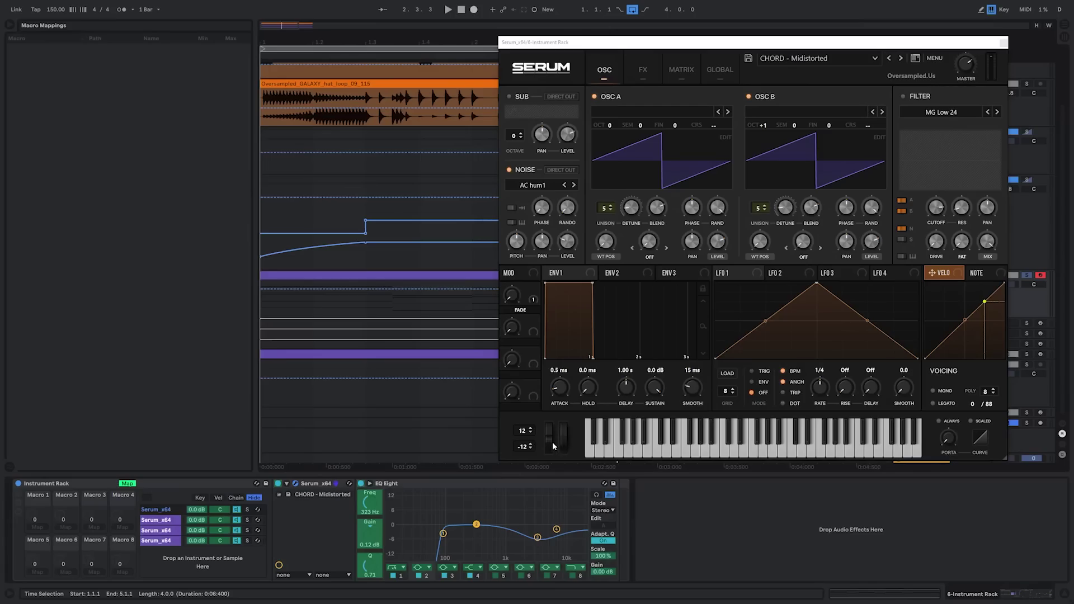
Map the Serum pitch bends to the rack's first macro and show that macro's automation in a new lane
click(128, 483)
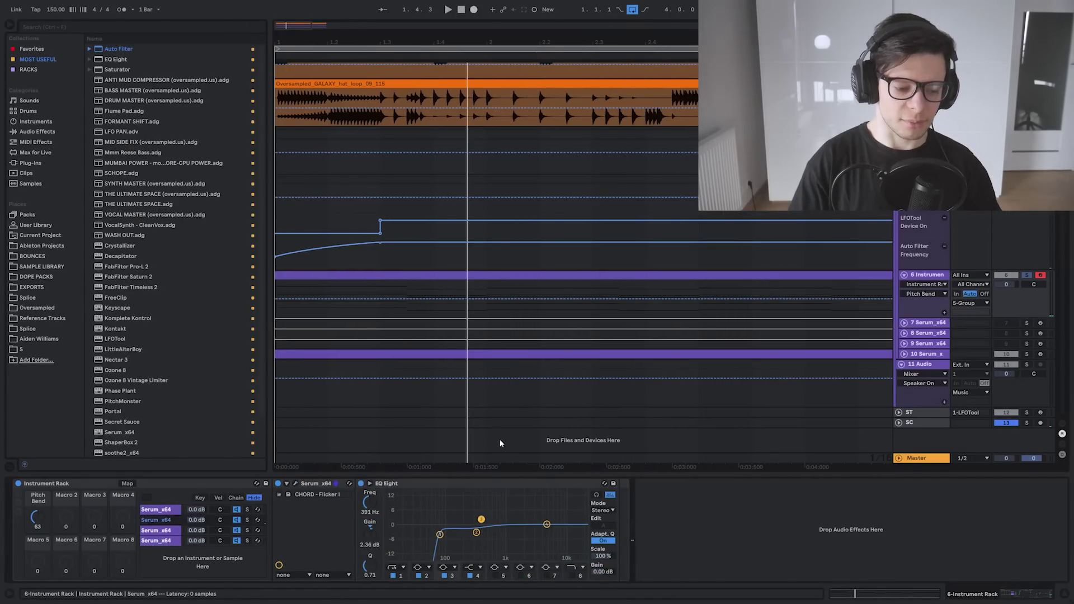
click(294, 483)
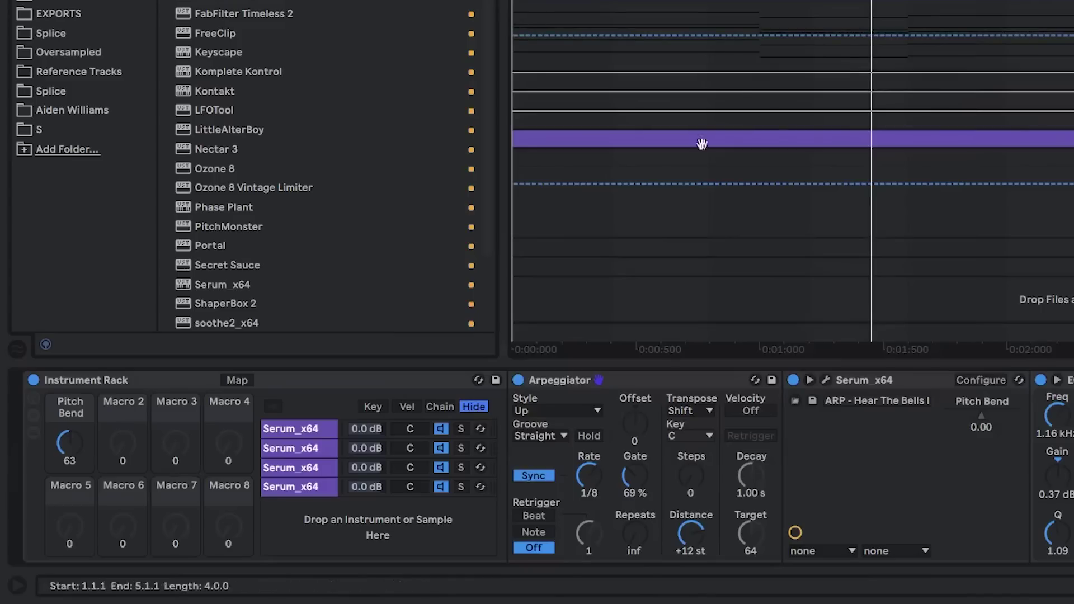
right_click(70, 438)
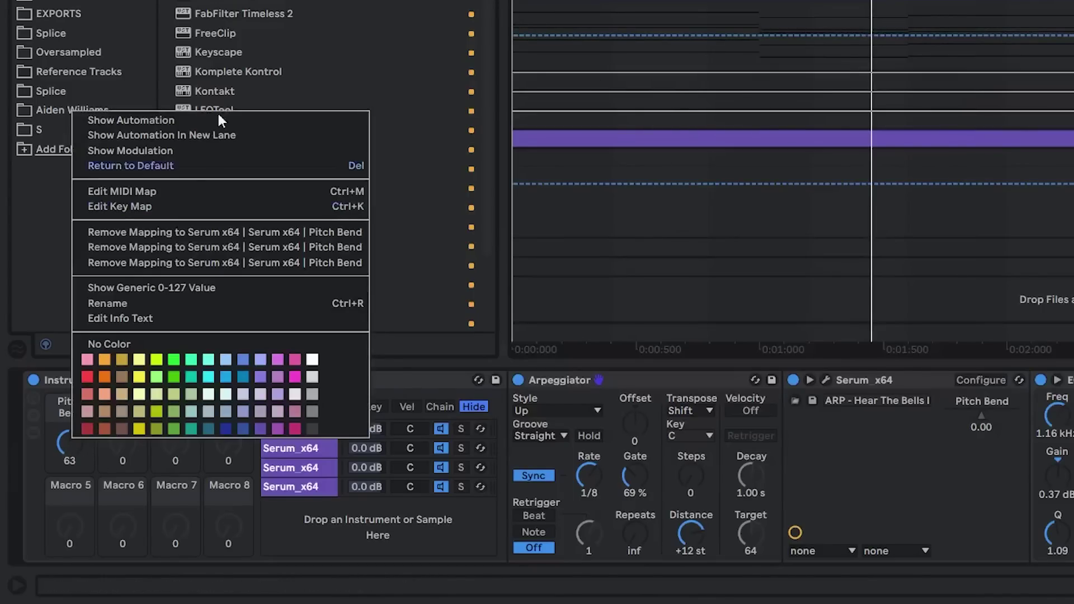
click(191, 136)
Draw a Pitch Bend automation ramp rising from the start of the chord clip to 63 at beat 1.2
click(697, 61)
click(611, 34)
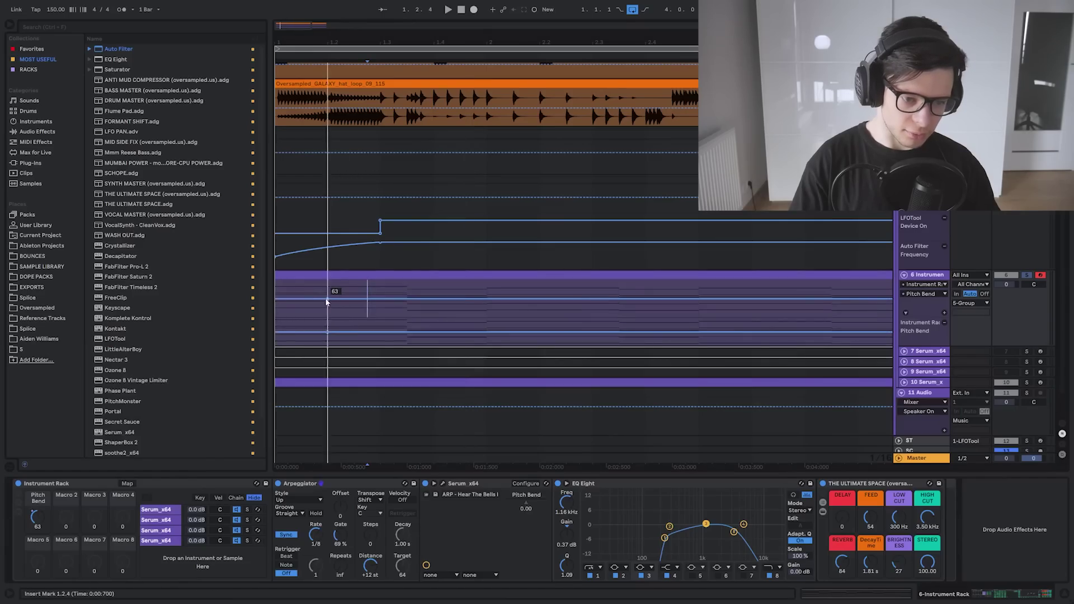
drag(513, 35, 513, 68)
key(space)
click(505, 245)
key(space)
key(space)
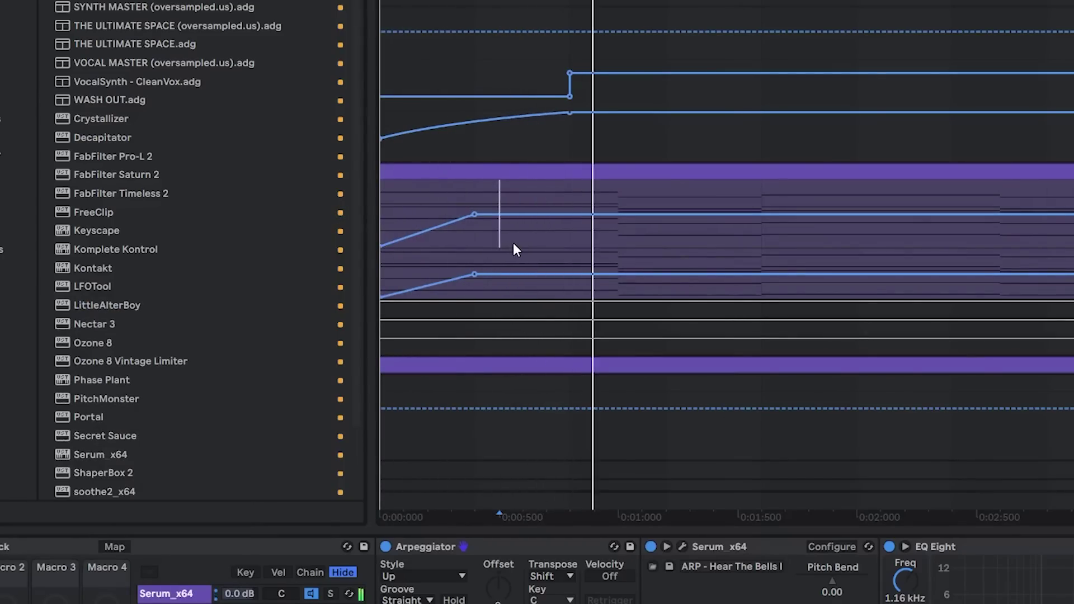
Play back the opening Pitch Bend ramp between 1.1.1 and 1.2.1 and take the Instrument Rack track out of solo
key(space)
drag(523, 243, 317, 230)
key(space)
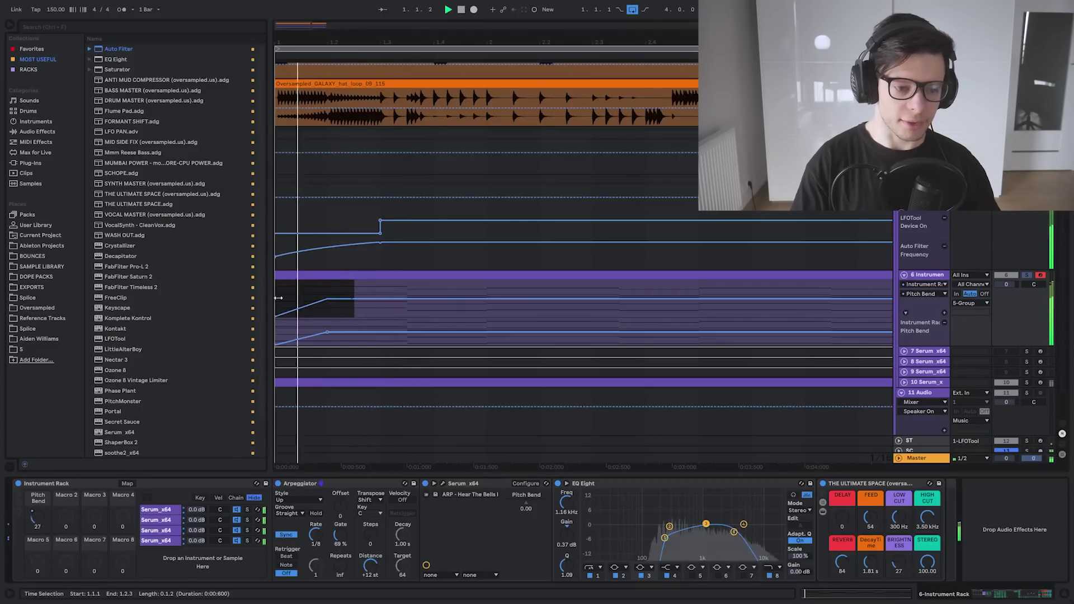
key(space)
drag(327, 311, 250, 310)
key(space)
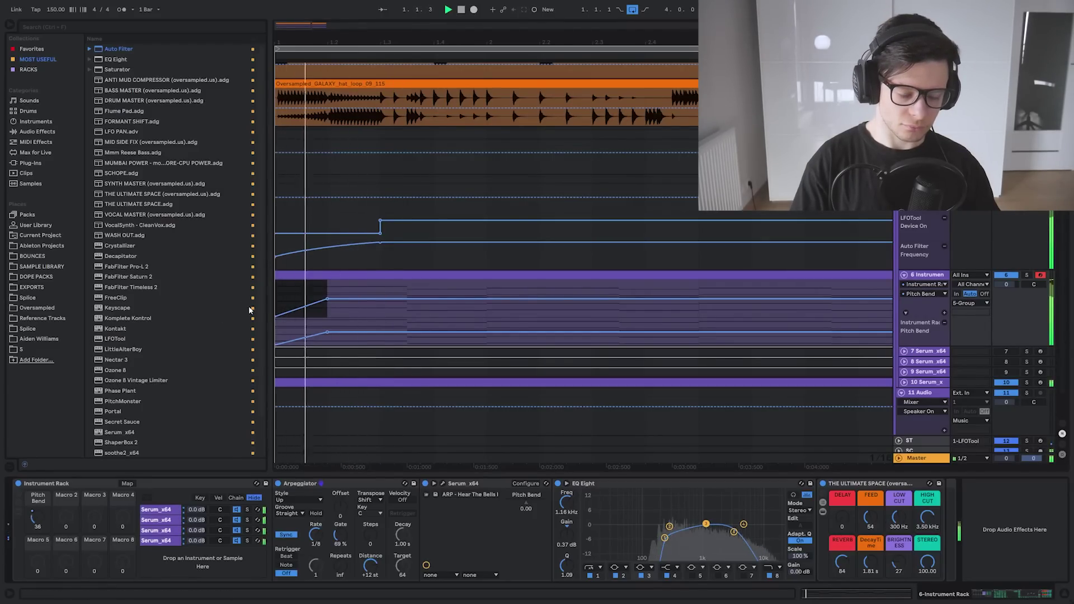
scroll(391, 311, up, 3)
key(s)
key(space)
drag(434, 306, 512, 271)
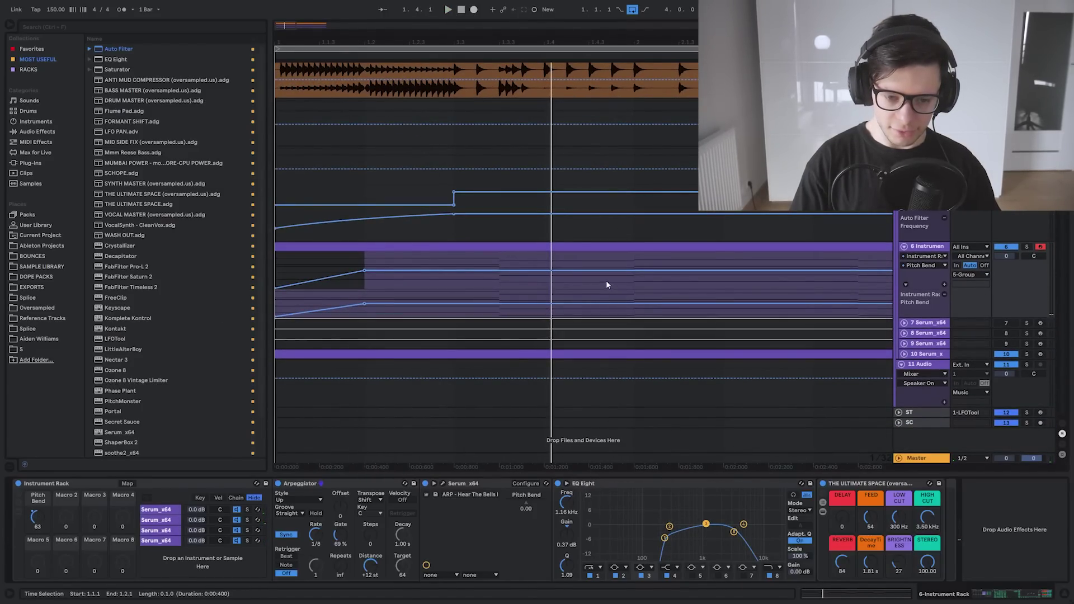
Add a dip in the Pitch Bend automation that falls from 63 just before bar 2 and snaps back at the chord change
click(611, 270)
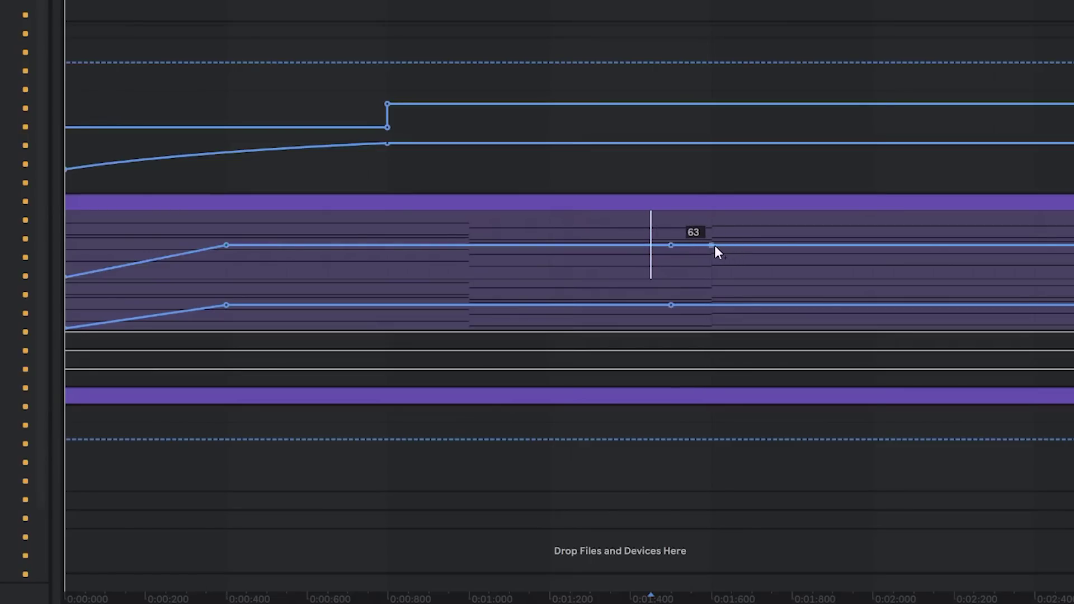
click(713, 245)
drag(690, 245, 711, 277)
click(591, 266)
key(space)
key(space)
Add another Pitch Bend dip at the chord change around 1.3.3 and continue the dips at the following chord changes
click(447, 263)
key(space)
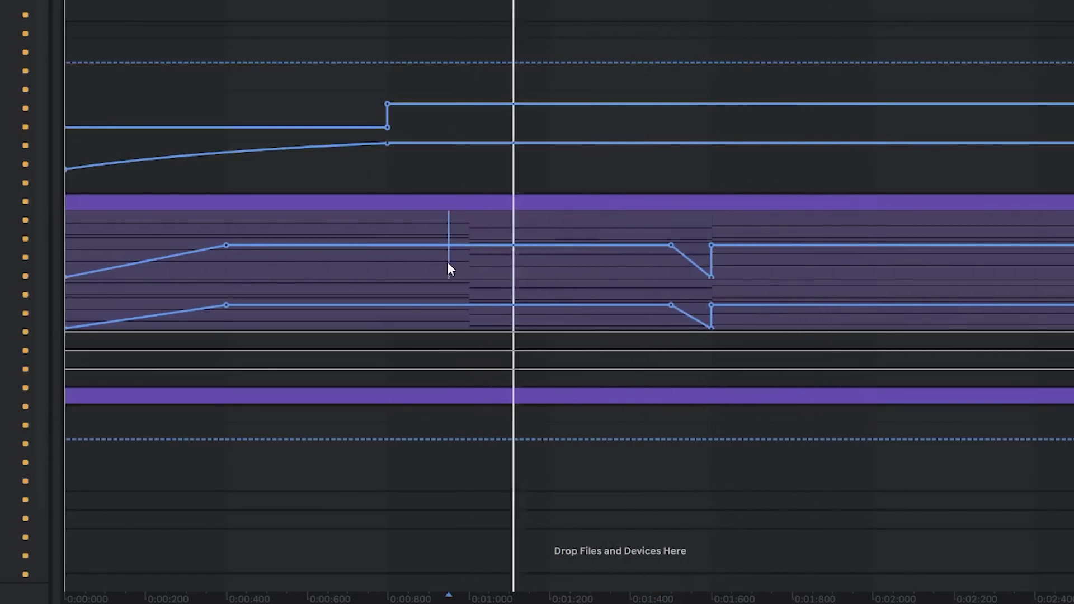
key(space)
click(469, 245)
click(509, 245)
drag(489, 245, 490, 251)
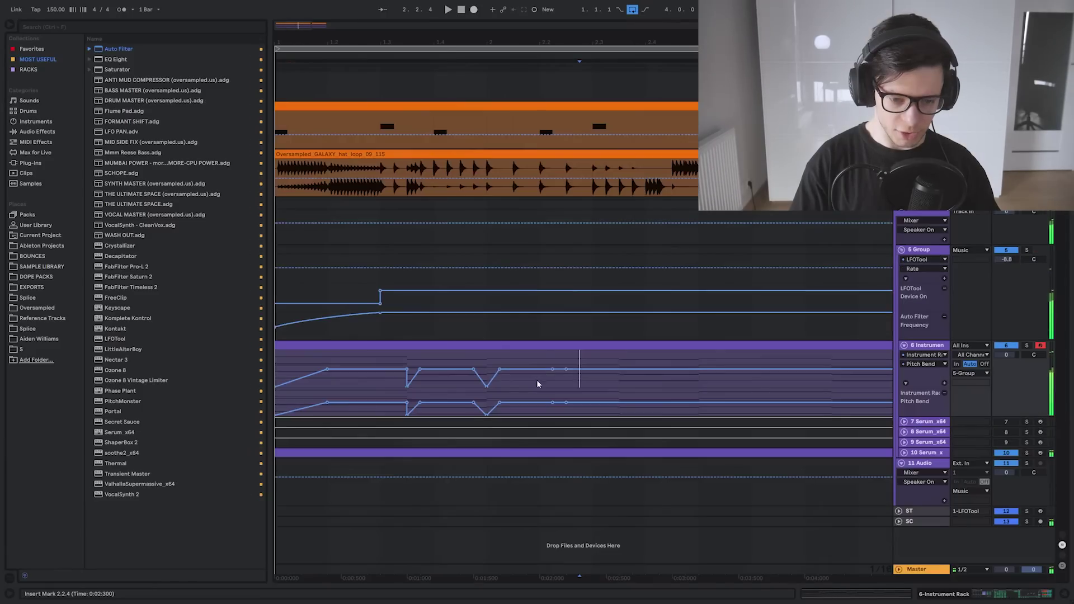
drag(539, 383, 567, 380)
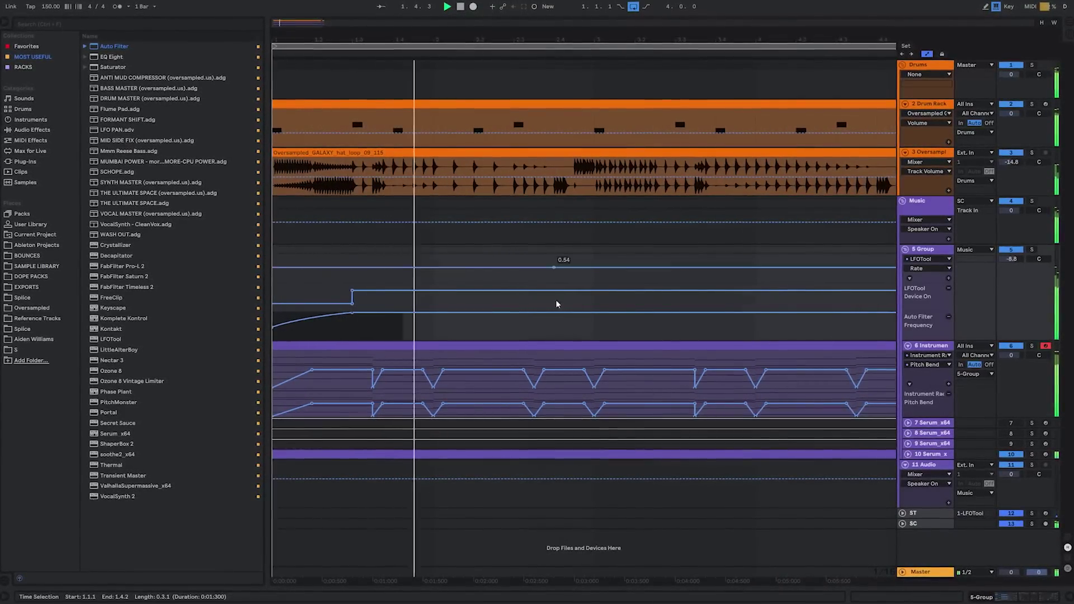
Hide the automation lanes and unfold the 10 Serum bass track to compare its notes with the chords
click(927, 52)
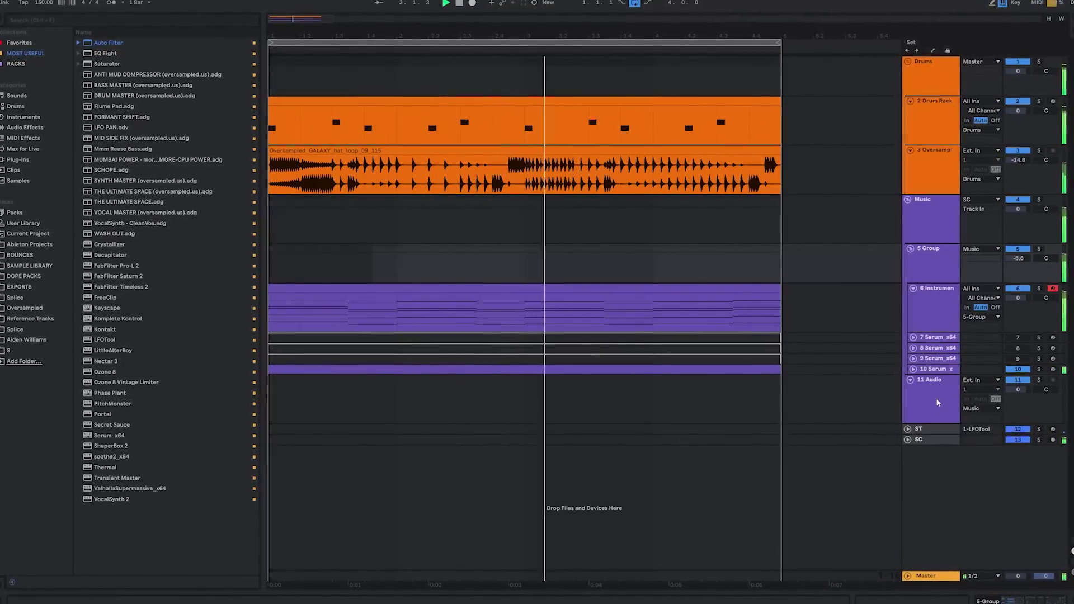
click(910, 369)
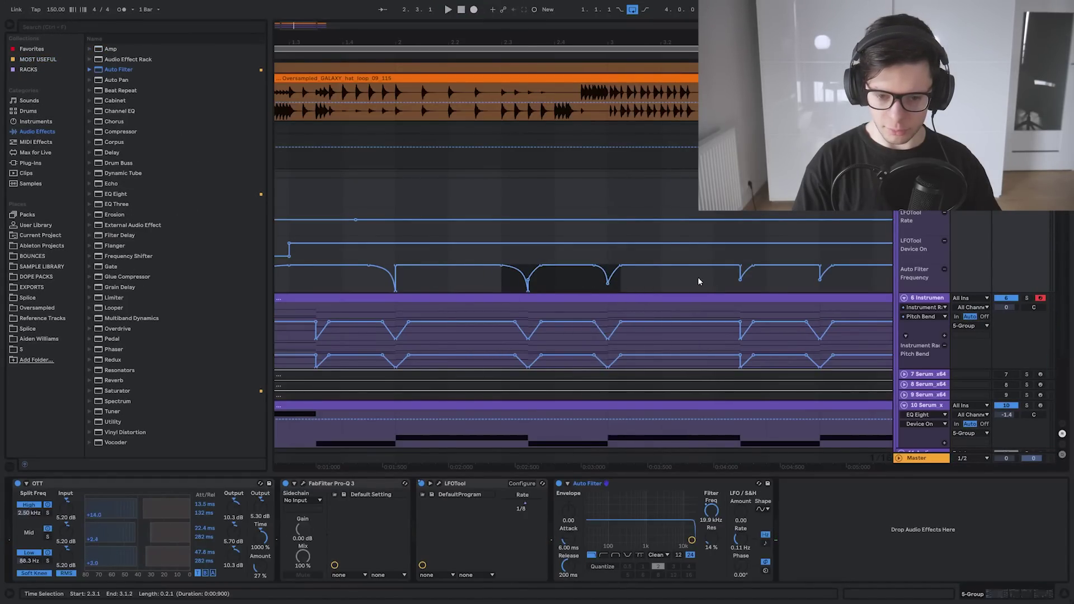
key(space)
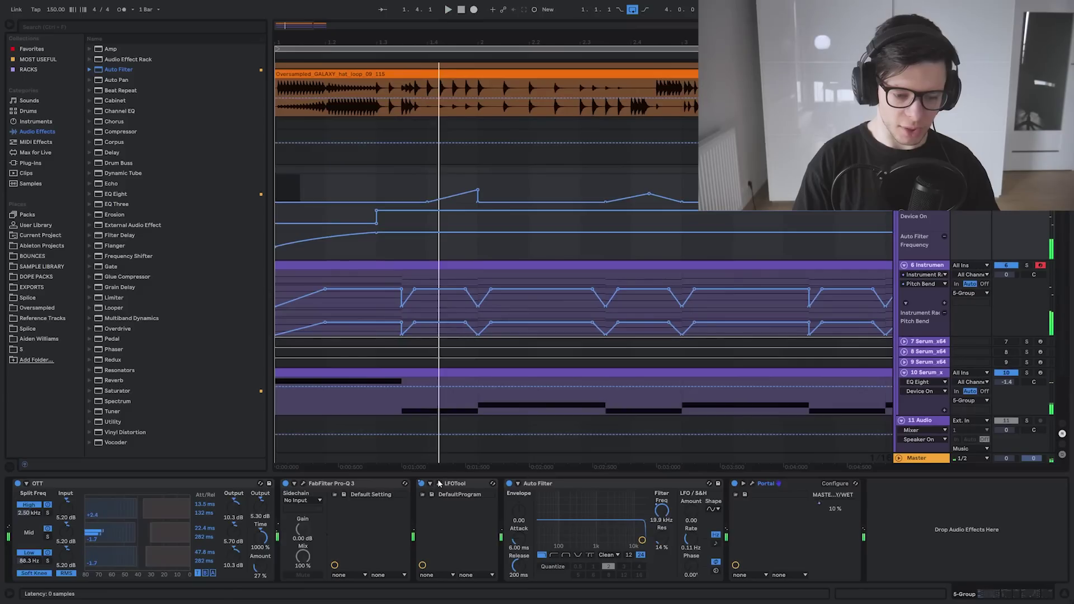
Turn off one of the note-value modifiers beside Rate in the LFOTool on the 5 Group and close its window
click(440, 483)
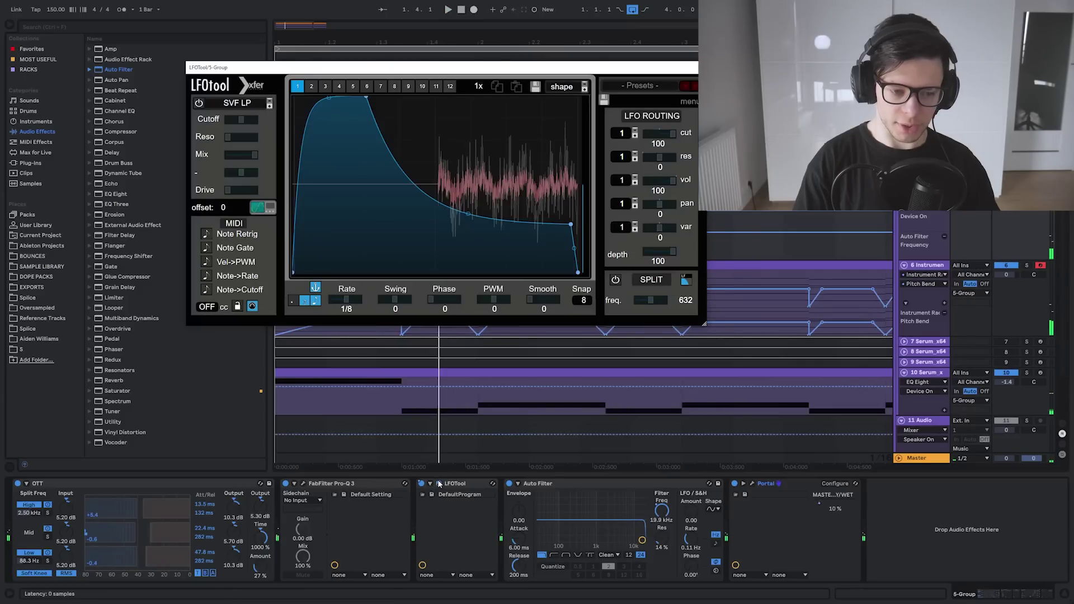
click(304, 302)
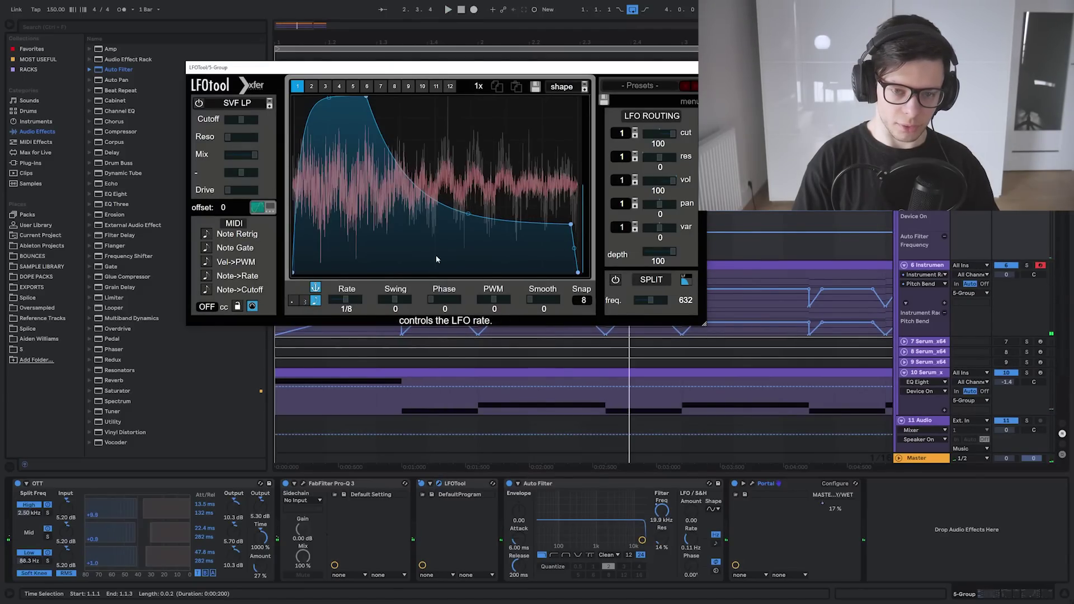
click(694, 67)
Automate LFOTool's Rate on the 5 Group, raising short sections before the chord changes to 1/16
scroll(410, 247, up, 2)
drag(369, 175, 431, 188)
drag(469, 195, 180, 195)
scroll(356, 175, up, 2)
drag(357, 176, 406, 199)
drag(396, 200, 451, 205)
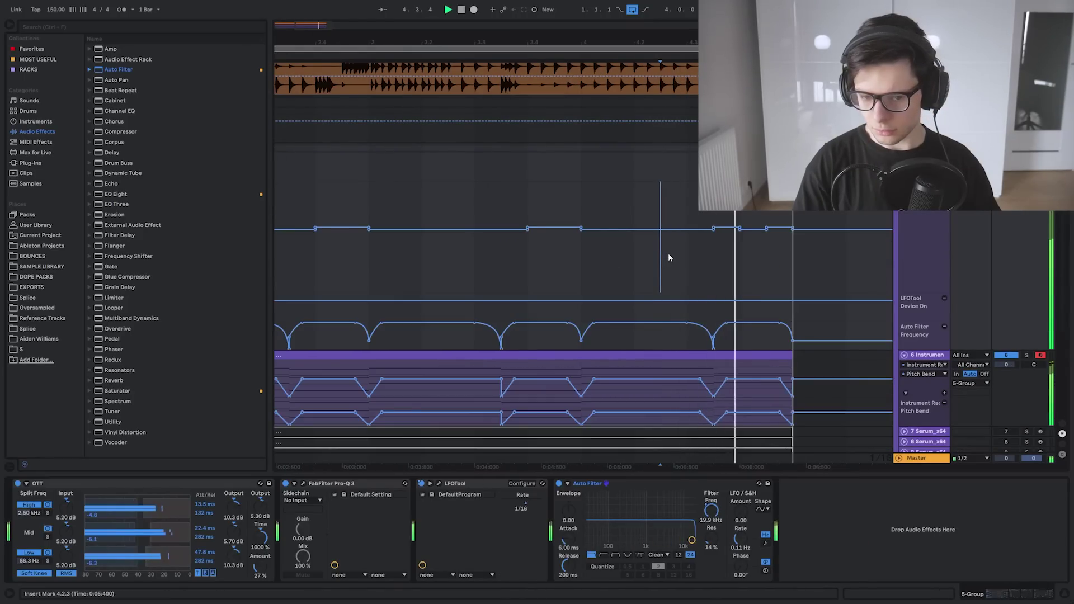
Play the whole loop, checking the group automation and the clips, and save the project
scroll(671, 262, down, 3)
scroll(670, 262, down, 2)
scroll(344, 283, up, 3)
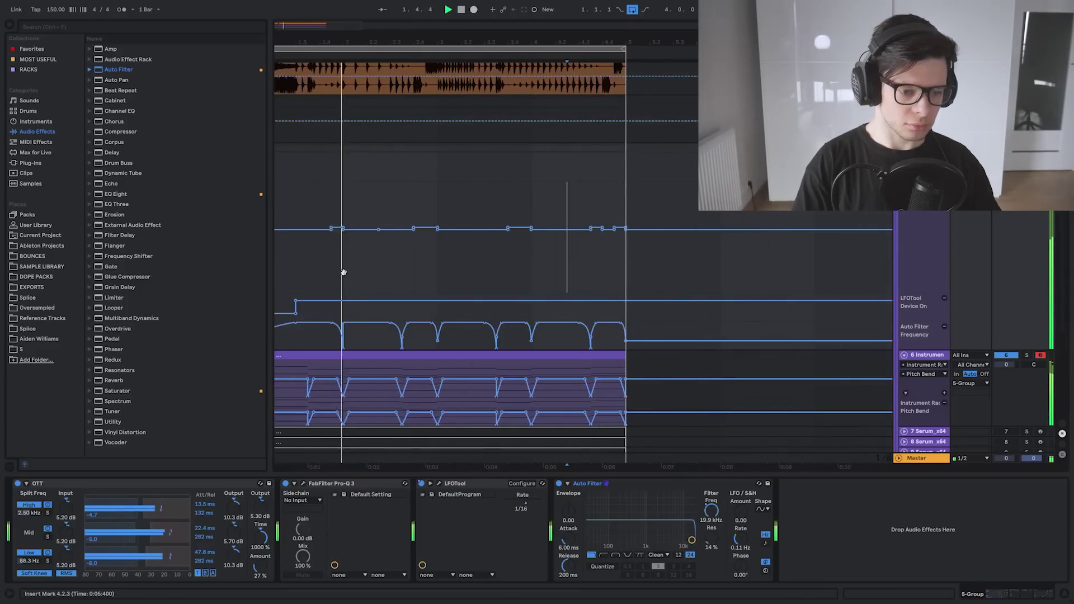
drag(343, 269, 567, 257)
key(ctrl+s)
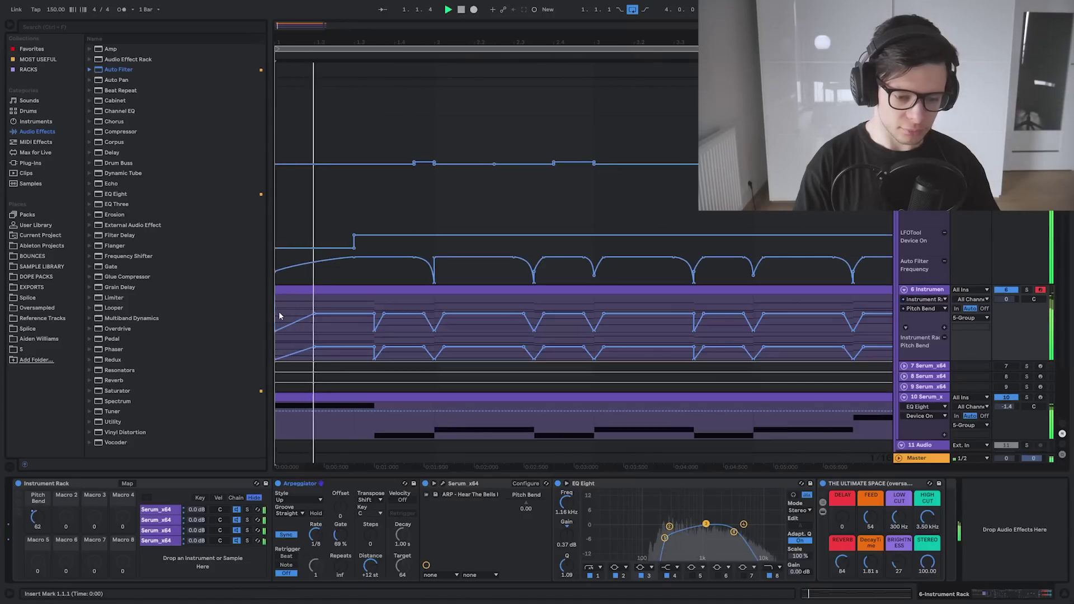
scroll(410, 196, down, 2)
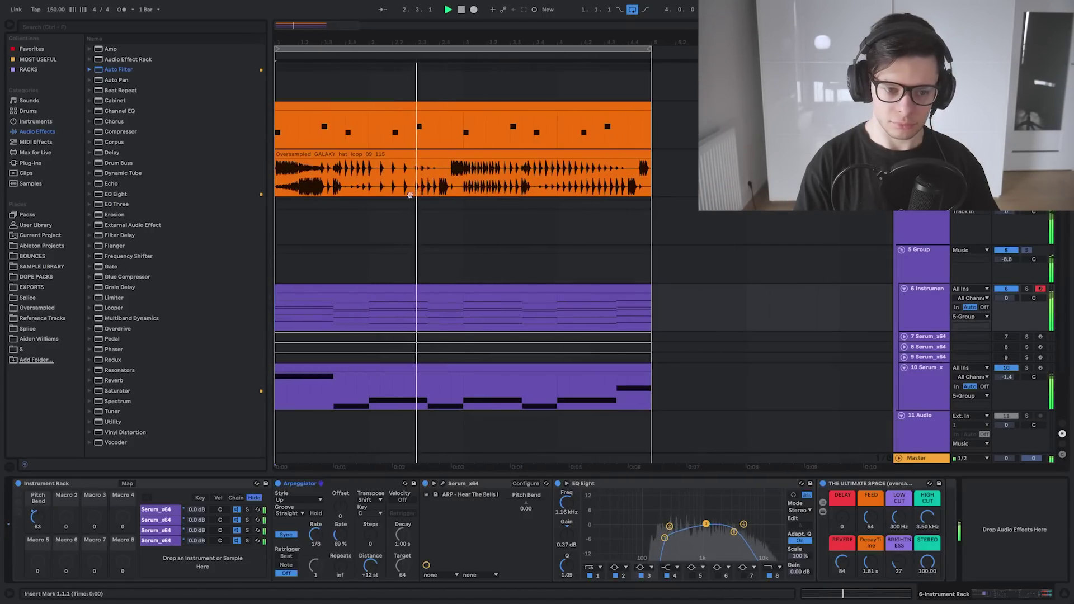
scroll(448, 222, down, 1)
scroll(364, 245, up, 1)
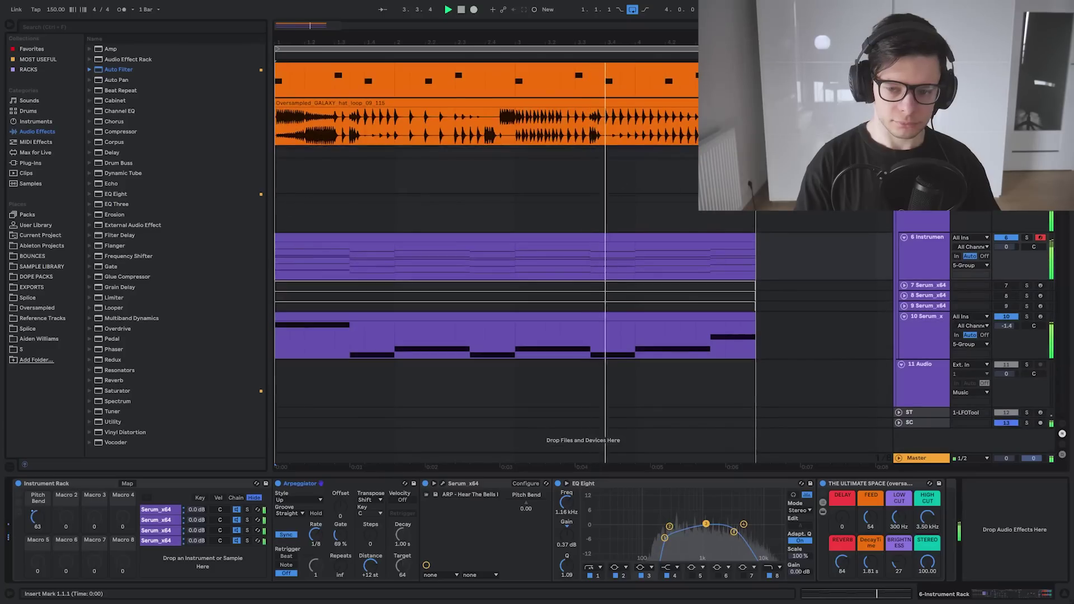
scroll(364, 249, down, 2)
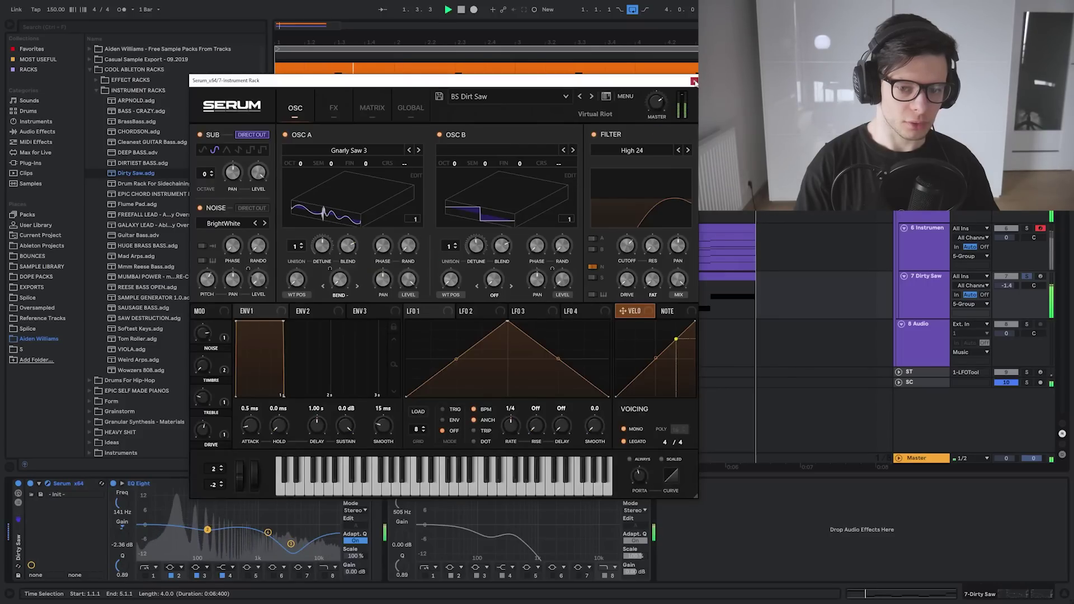
Add Thermal after EQ Eight on the 7 Dirty Saw track, show its Bass presets and compare the sound with it bypassed
click(694, 82)
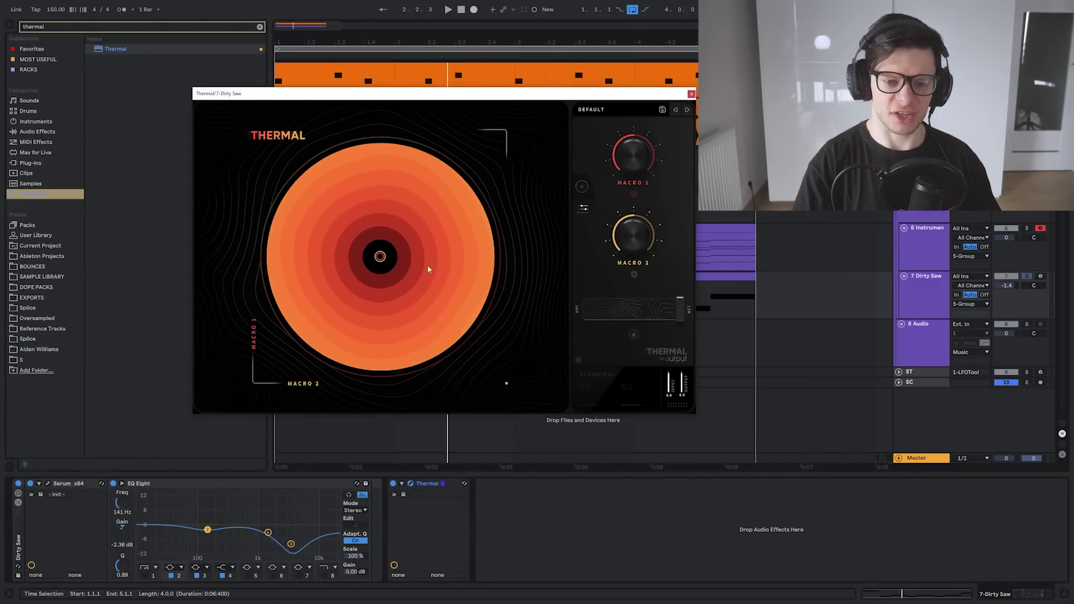
click(596, 111)
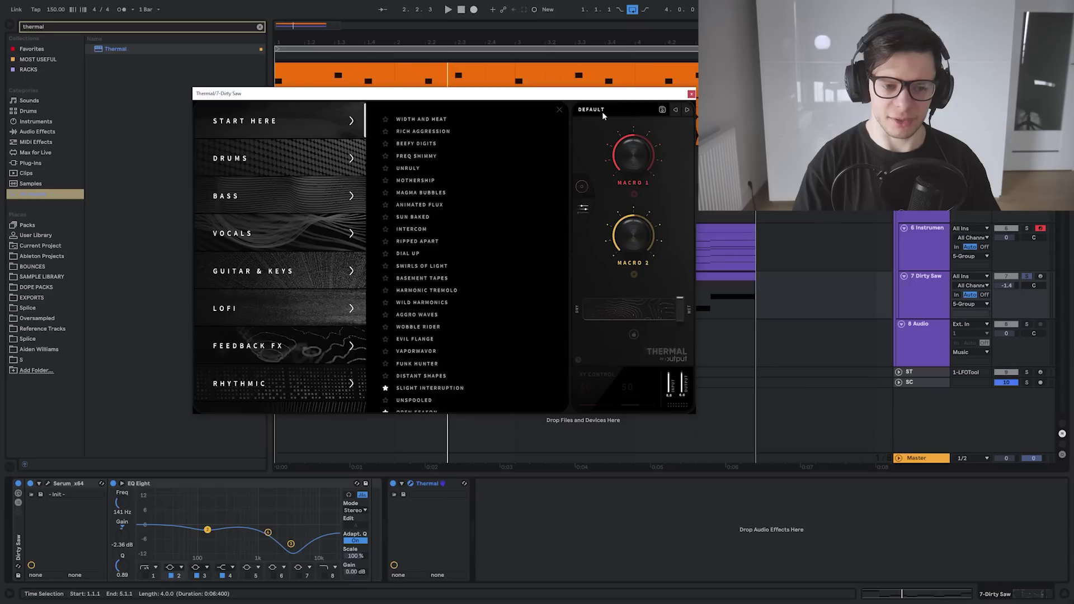
click(278, 196)
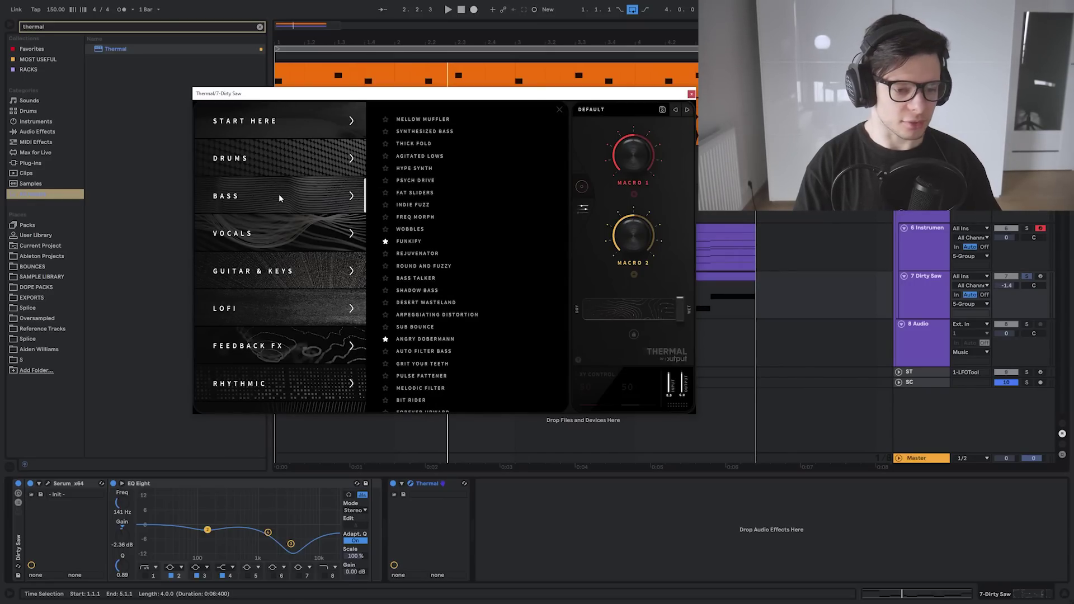
click(394, 485)
key(space)
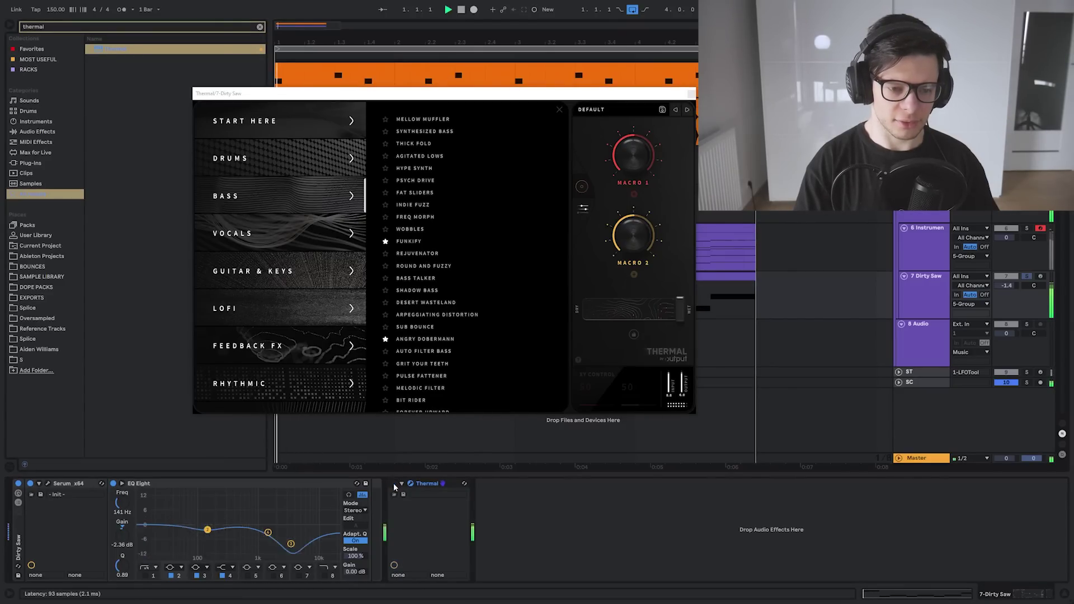
click(394, 484)
Add FabFilter Pro-Q 3 after Thermal on the 7 Dirty Saw track and shape a low cut with a 24 dB/oct slope
click(451, 182)
click(419, 241)
scroll(419, 358, down, 1)
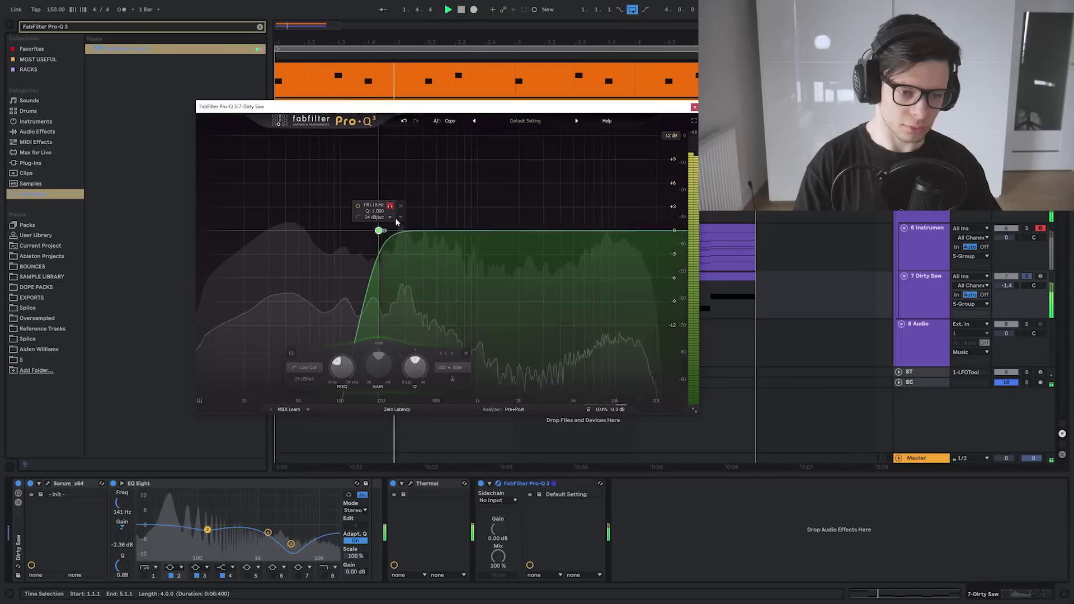
mouse_move(403, 232)
mouse_down()
mouse_move(428, 231)
mouse_move(419, 231)
mouse_up()
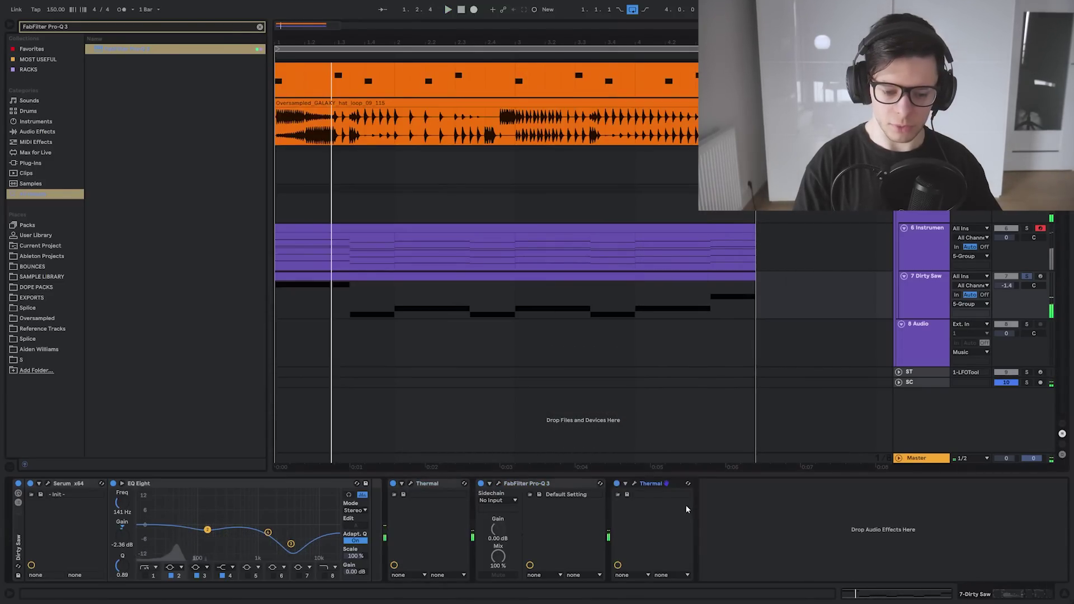
Compare the bass with the second Thermal, set to Round And Fuzzy after Pro-Q 3, unsolo 7 Dirty Saw and save the project
key(space)
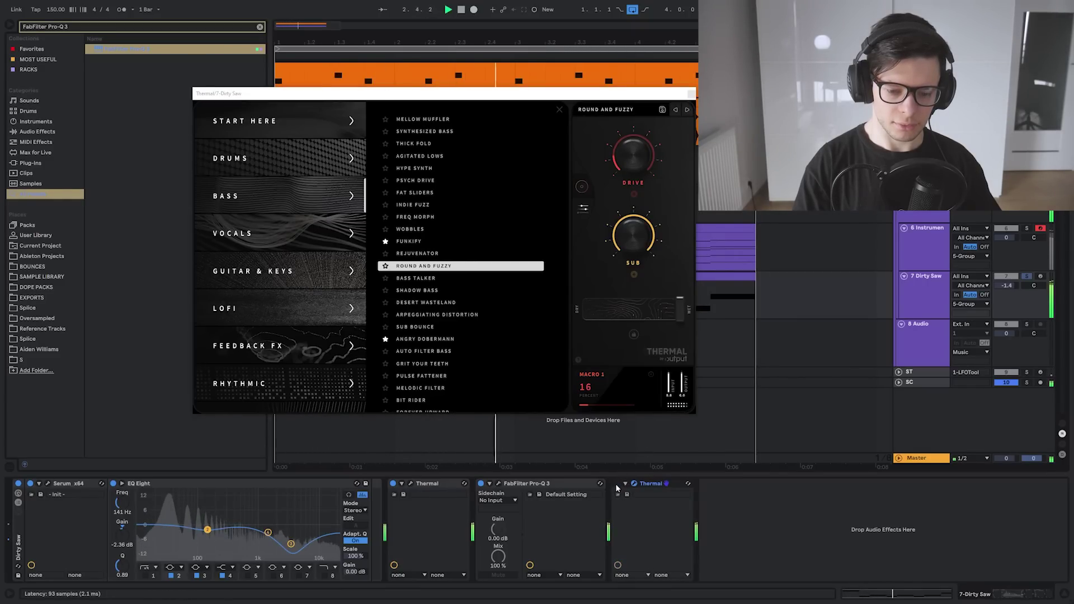
click(636, 484)
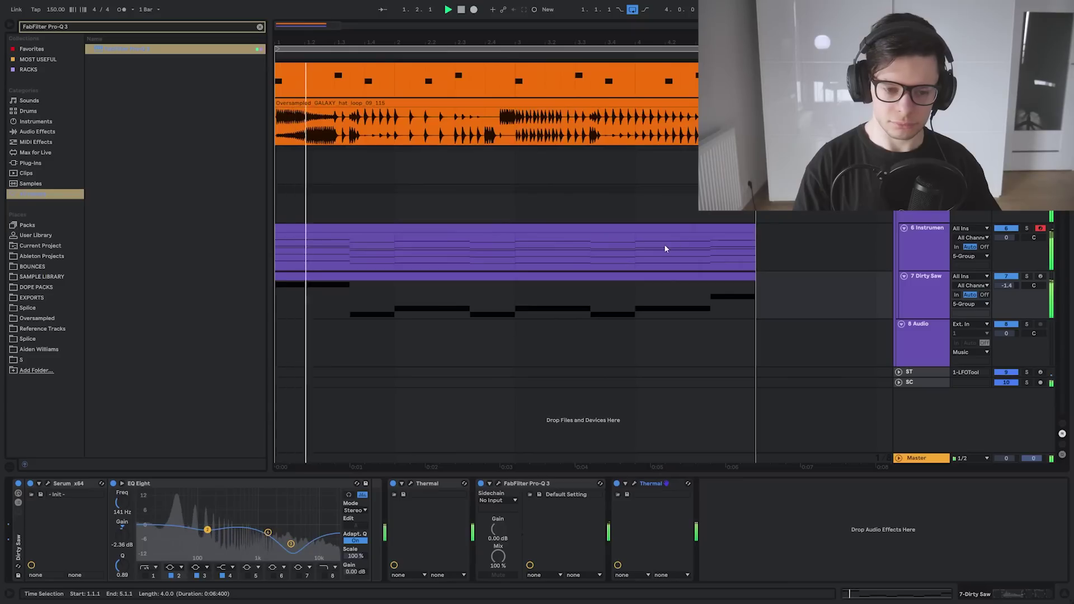
click(1026, 276)
key(ctrl+s)
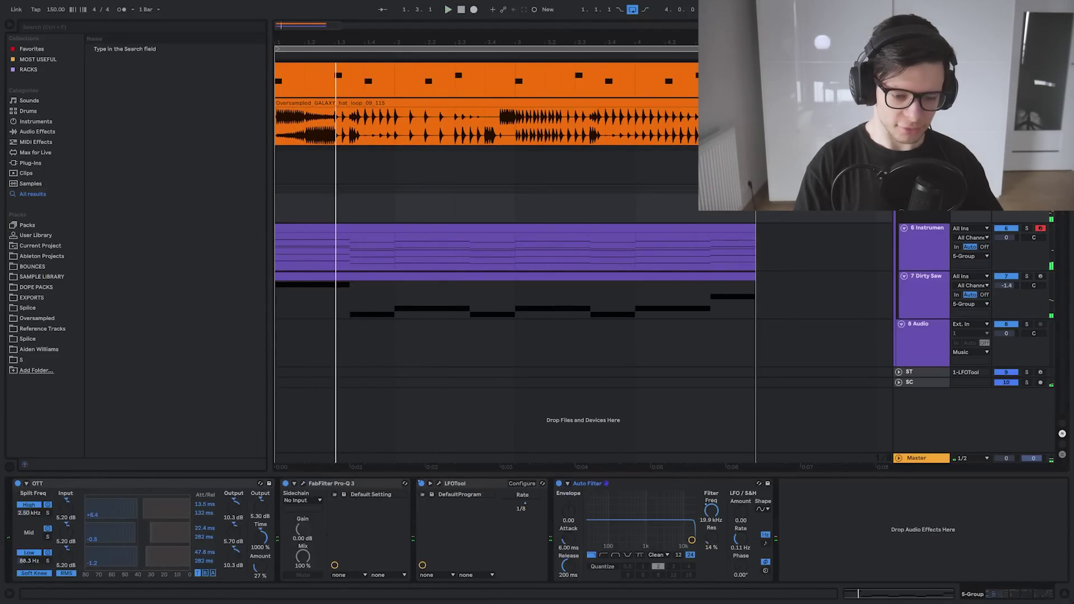
Move the empty 8 Audio track into the 5 Group, directly below the 7 Dirty Saw track
click(919, 300)
drag(924, 358, 923, 302)
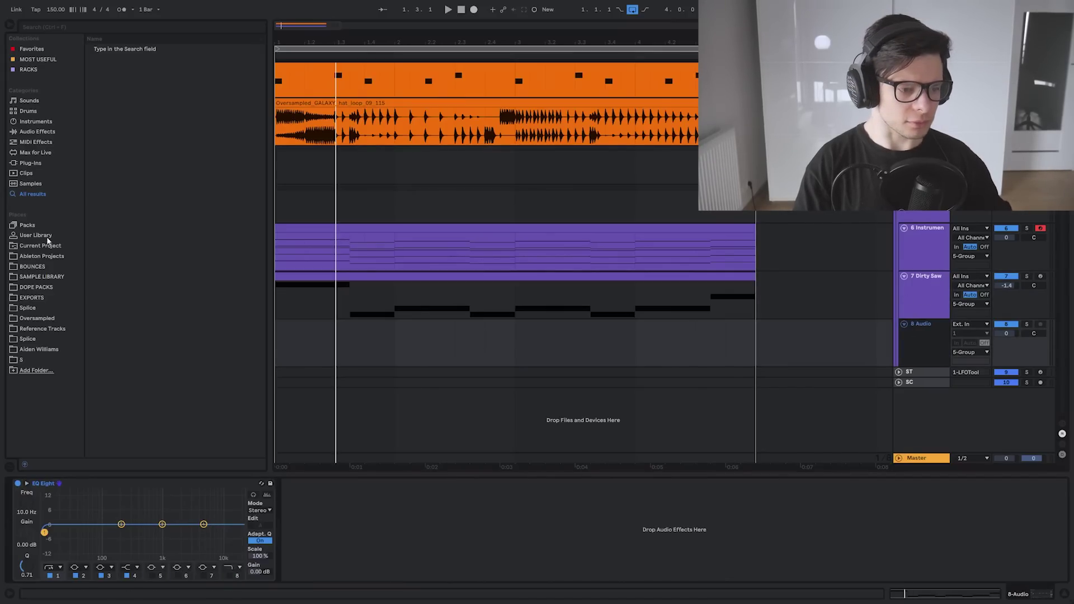
Place the KARRA_vocal_hook_dry_follow_me_150_Bbm sample at the start of the arrangement and change the clip's warp mode
click(33, 257)
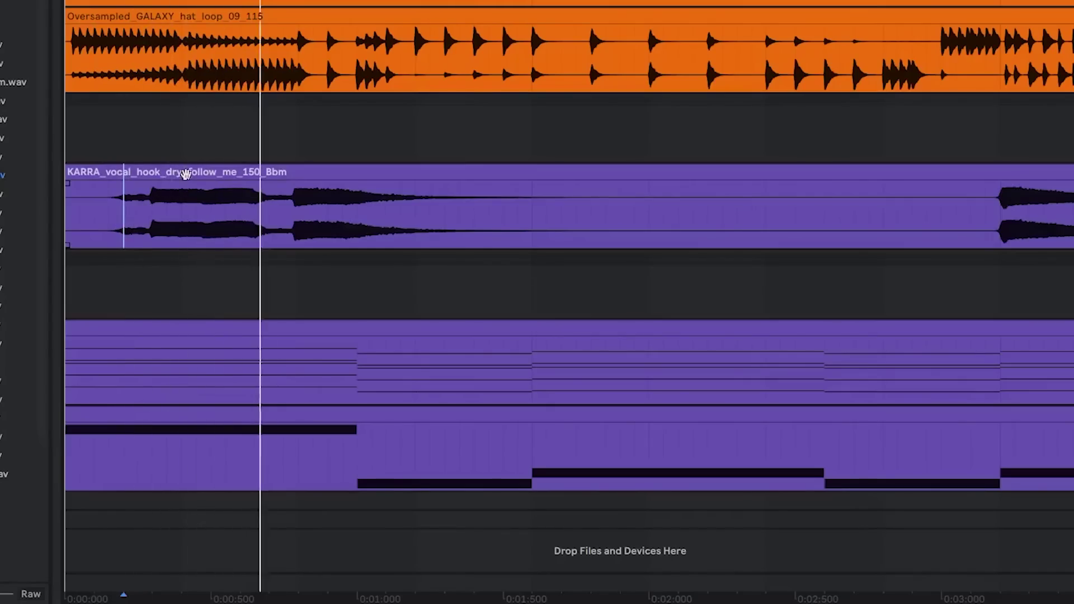
mouse_move(182, 175)
mouse_down()
mouse_move(228, 175)
mouse_move(166, 187)
mouse_up()
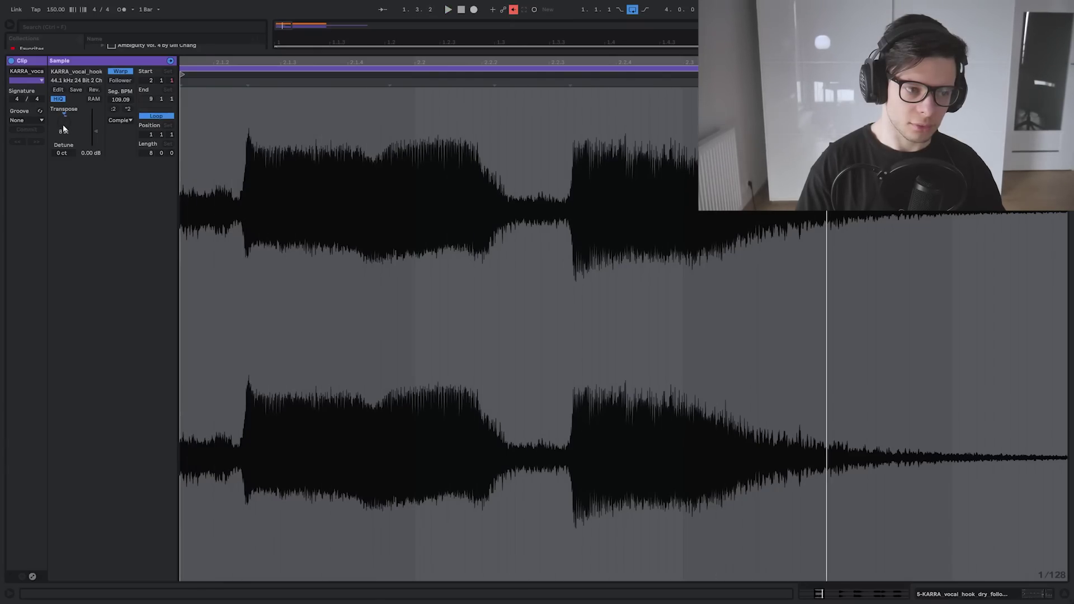
click(121, 120)
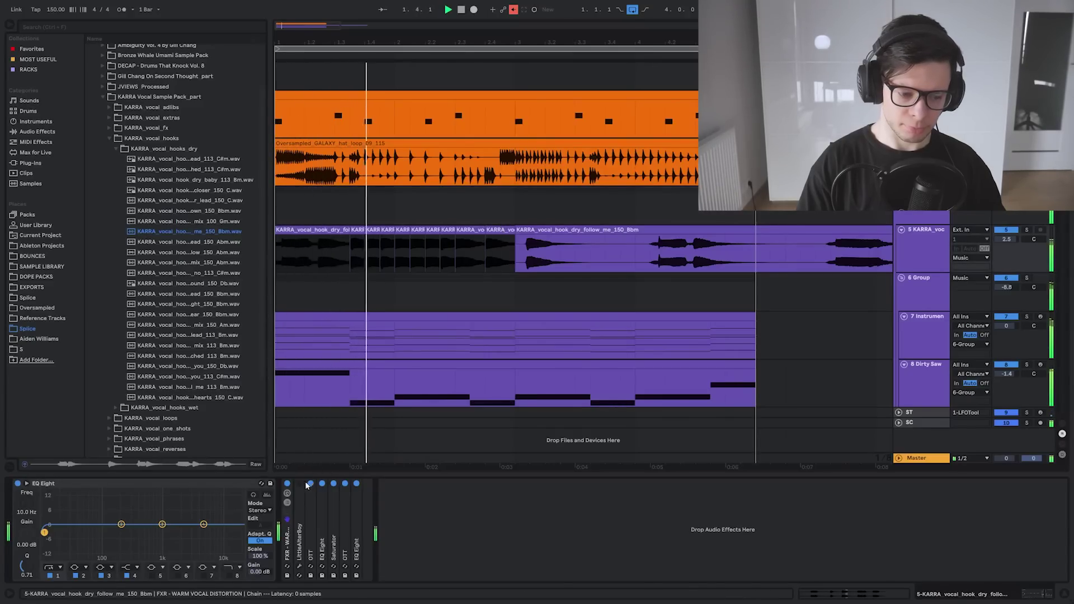
Toggle LittleAlterBoy in the vocal's FXR - WARM VOCAL DISTORTION rack and duplicate the two-bar chopped vocal phrase to bar 3
click(299, 484)
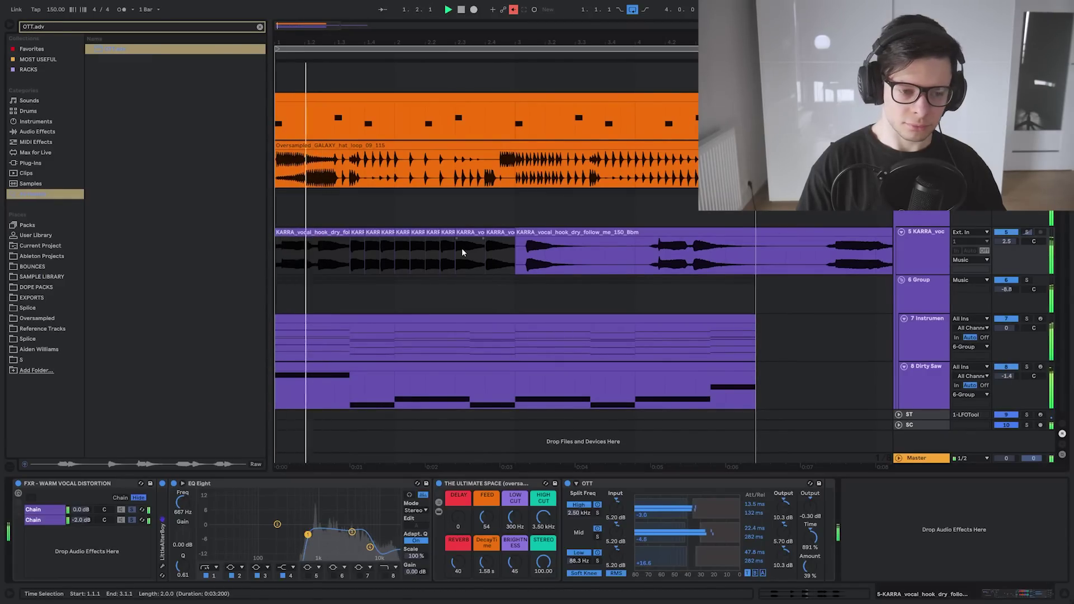
scroll(324, 262, up, 2)
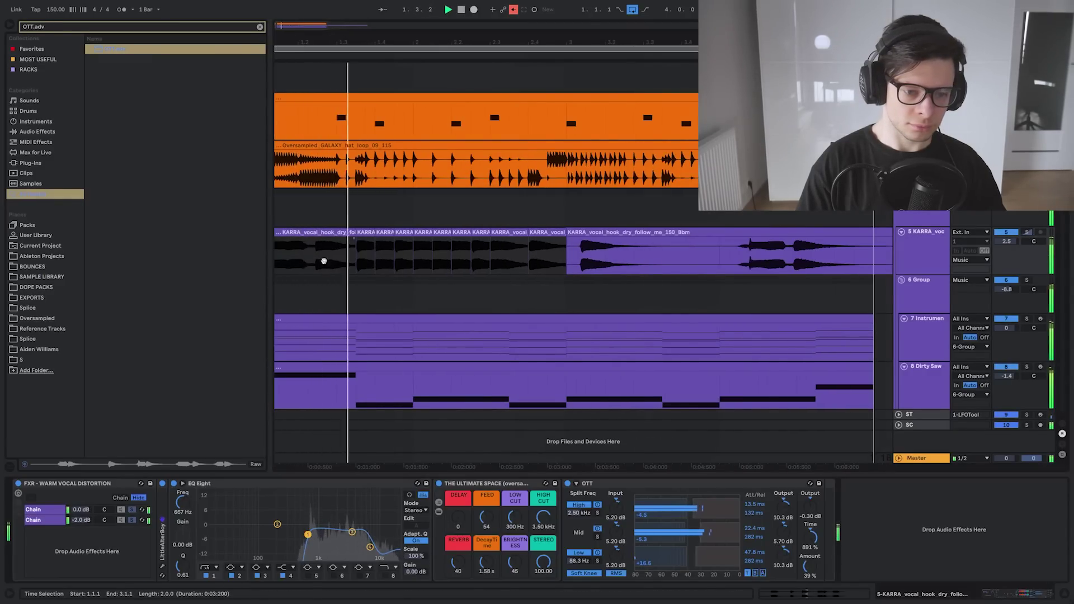
scroll(323, 261, down, 2)
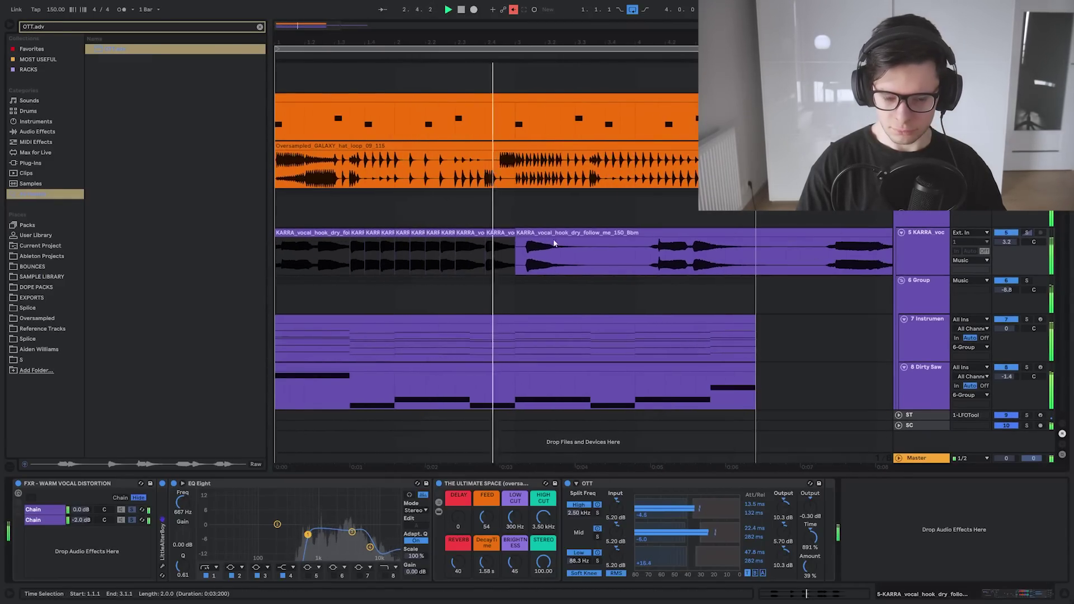
key(ctrl+d)
click(618, 255)
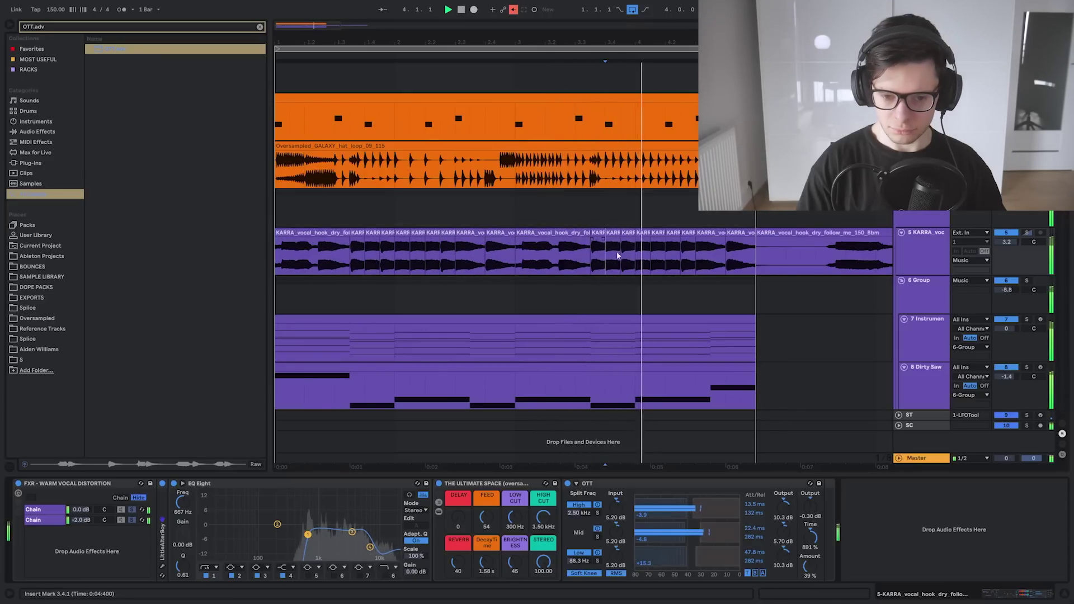
Replace the vocal chops in the last half bar, from 4.3.1, with the longer vocal phrase
key(space)
scroll(726, 259, up, 2)
drag(685, 252, 695, 229)
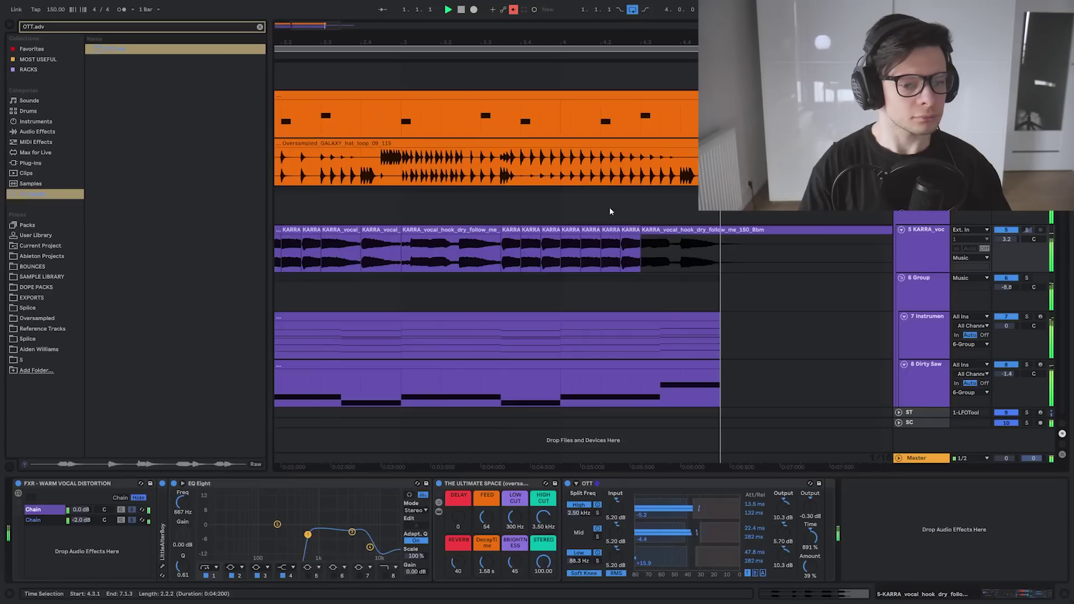
Delete the leftover vocal audio past the start of bar 5 so the vocal ends with the loop
click(683, 252)
drag(720, 249, 760, 244)
key(Delete)
click(783, 230)
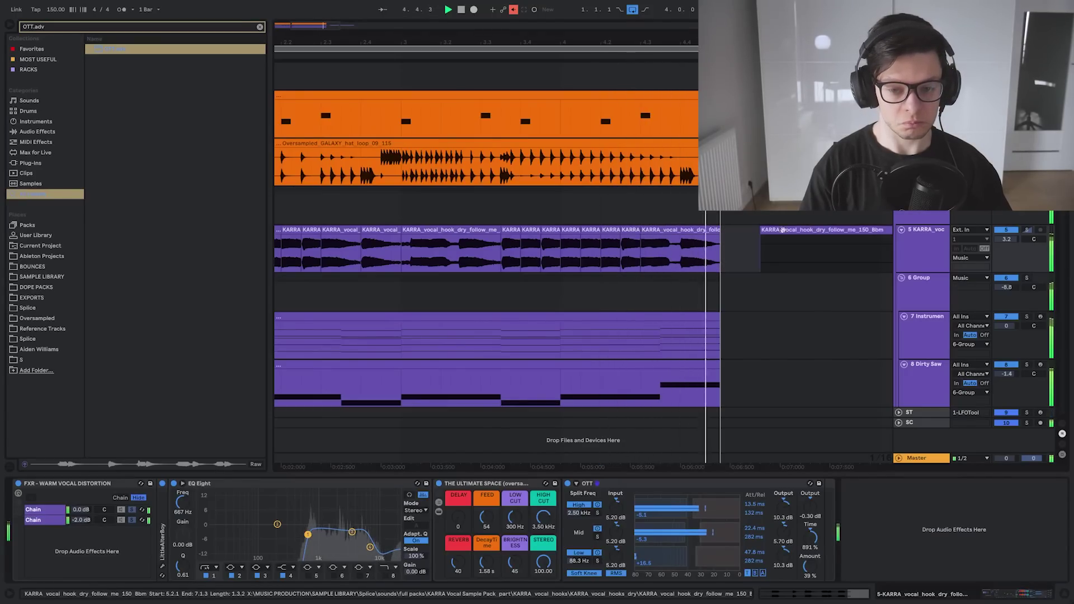
key(Delete)
click(711, 201)
click(810, 249)
scroll(731, 252, down, 3)
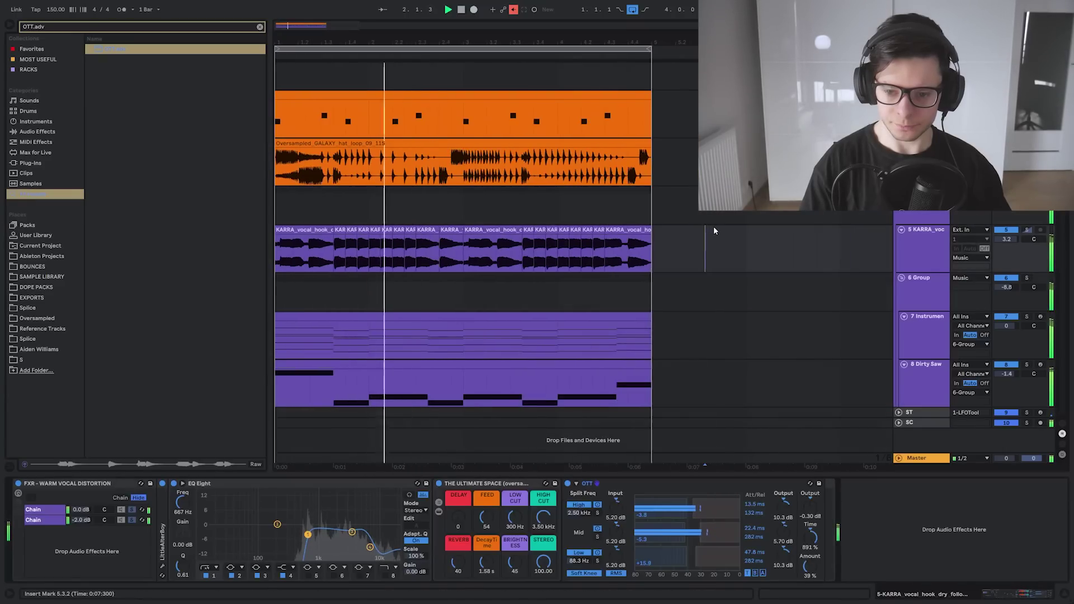
Move the KARRA vocal track into the synth group above the Instrument Rack track and select all its clips
key(space)
drag(926, 232, 929, 313)
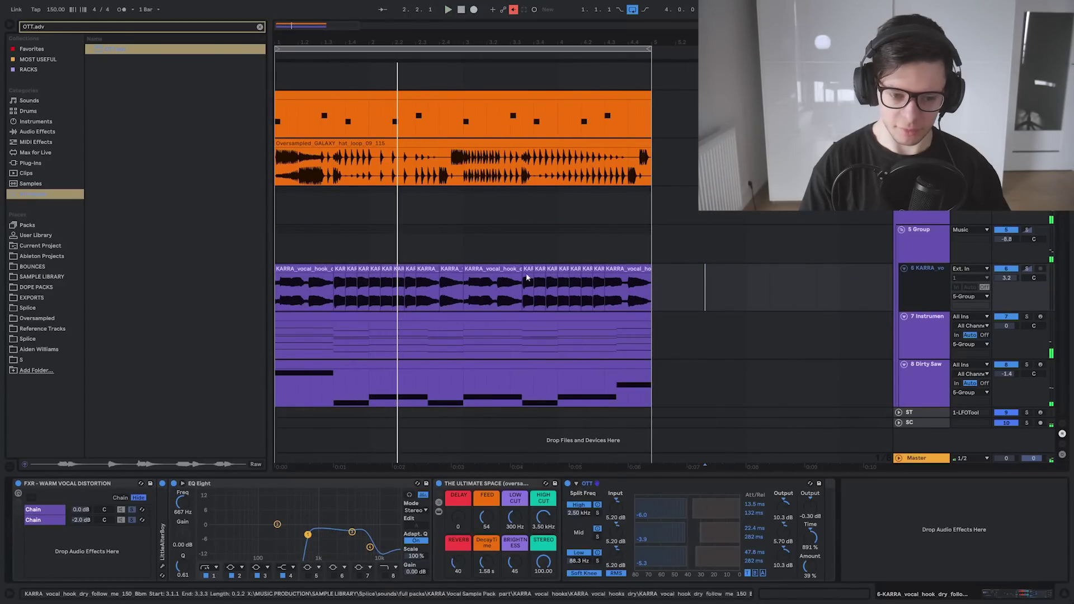
drag(660, 278, 53, 273)
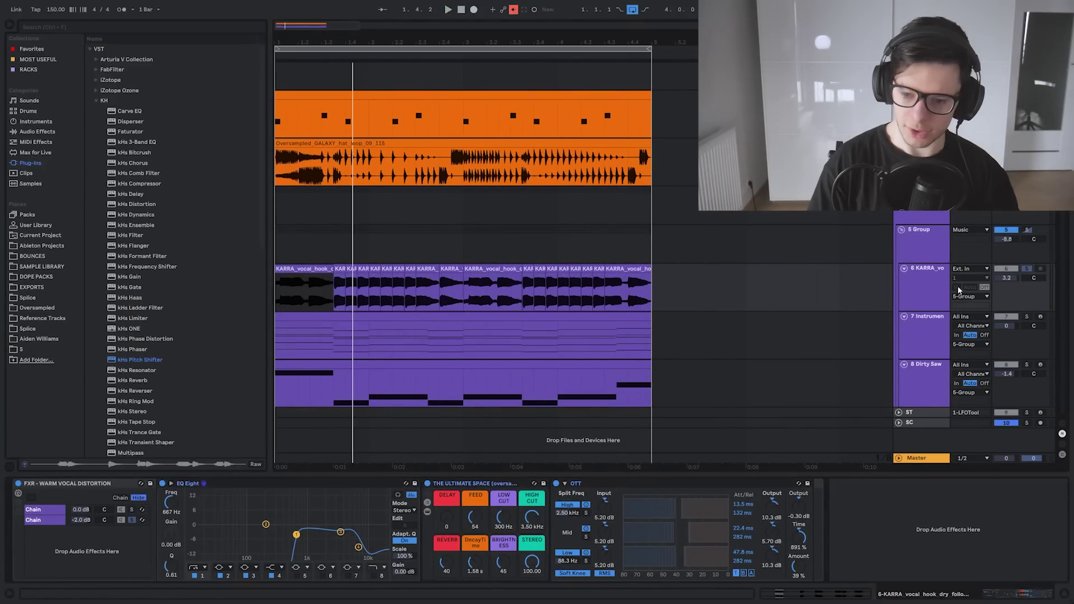
Duplicate the 6 KARRA vocal track, solo the copy and change the warp mode of all its clips
click(937, 290)
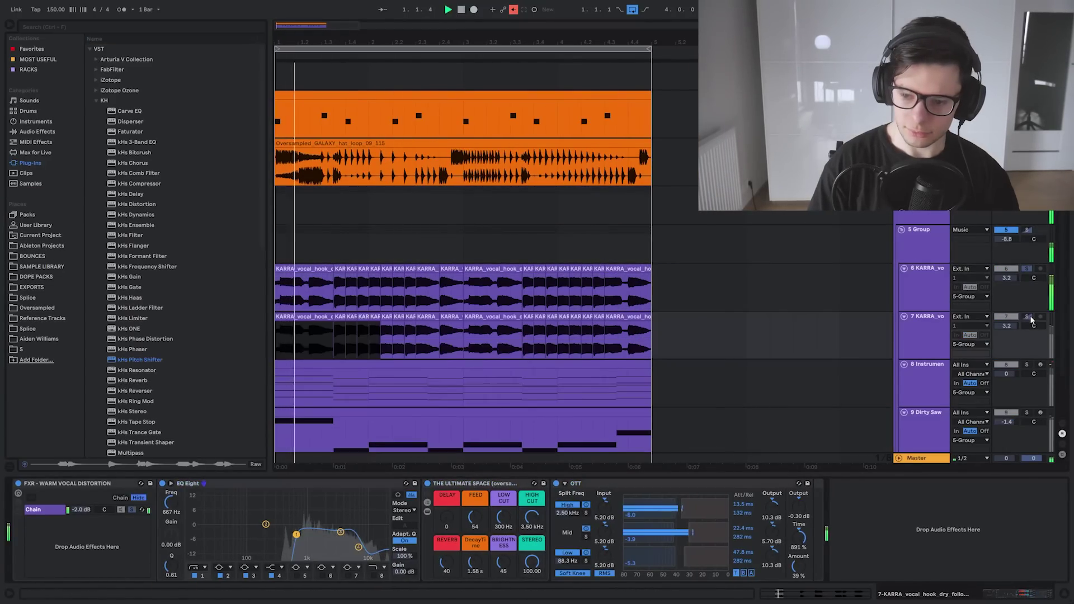
click(1028, 317)
drag(759, 339, 216, 341)
key(shift+Tab)
key(space)
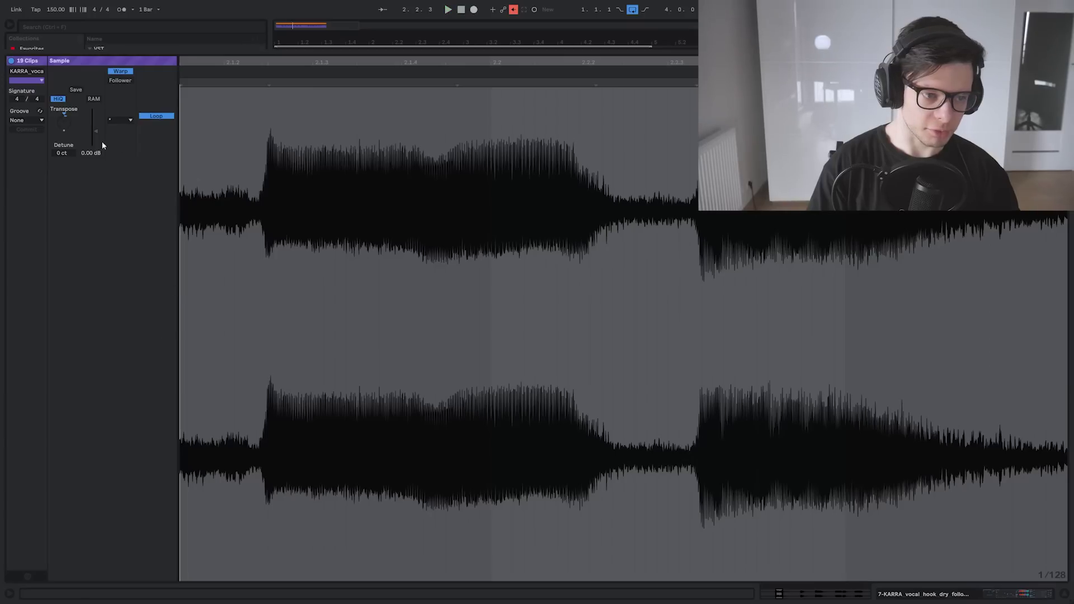
click(120, 120)
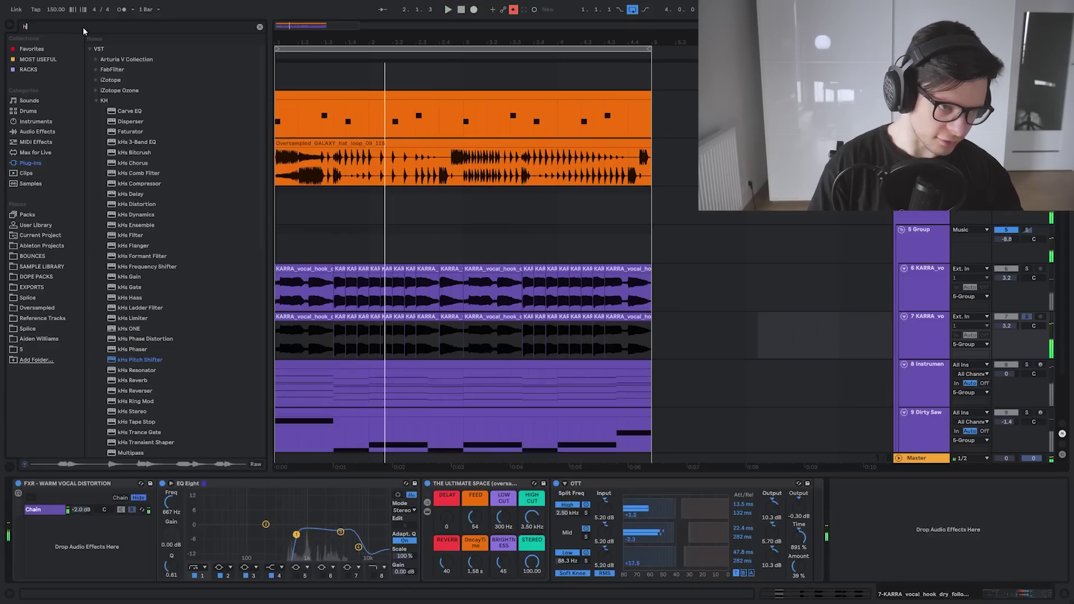
Search the browser for "hass", add the HASS EFFECT rack to the duplicated vocal track and lower its Volume to about -4.28 dB
click(82, 26)
text(hass)
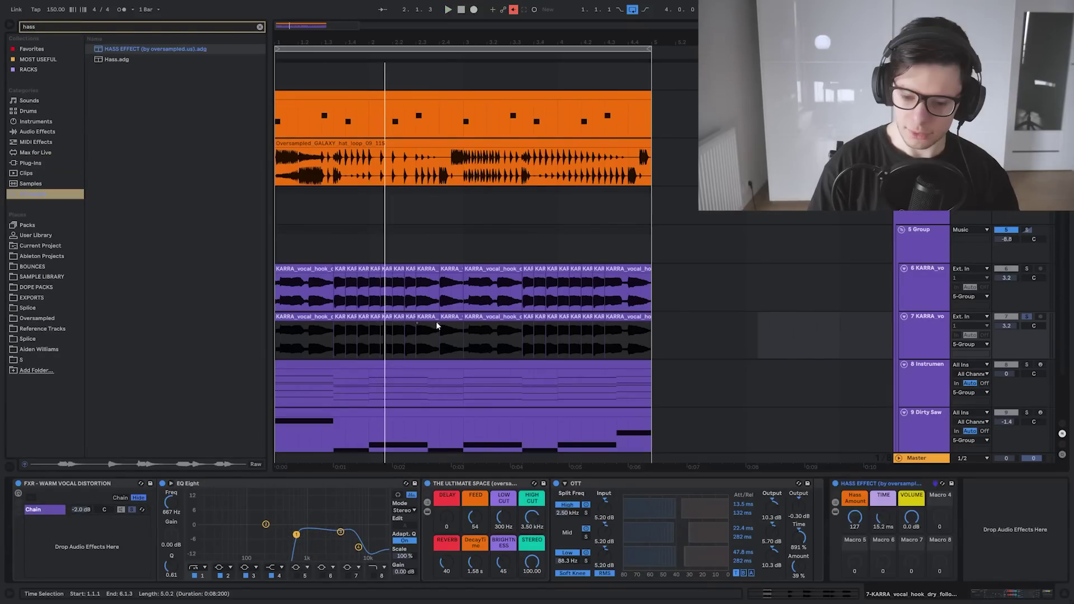
key(space)
drag(917, 524, 917, 538)
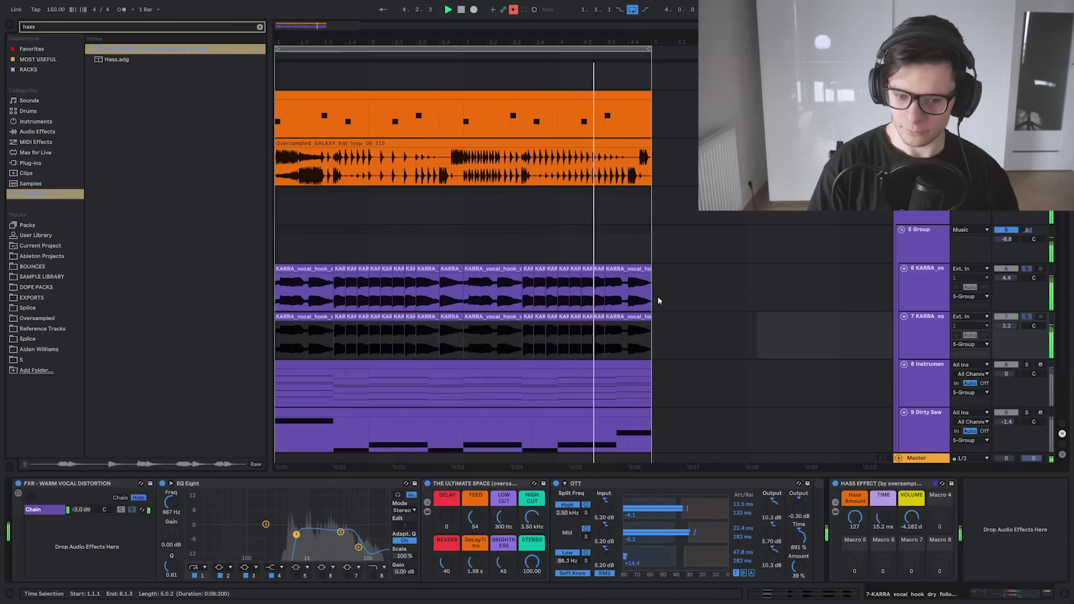
Group the two KARRA vocal tracks inside the 5 Group and play the loop to check them in the mix
click(629, 301)
shift+click(628, 330)
key(ctrl+g)
click(583, 283)
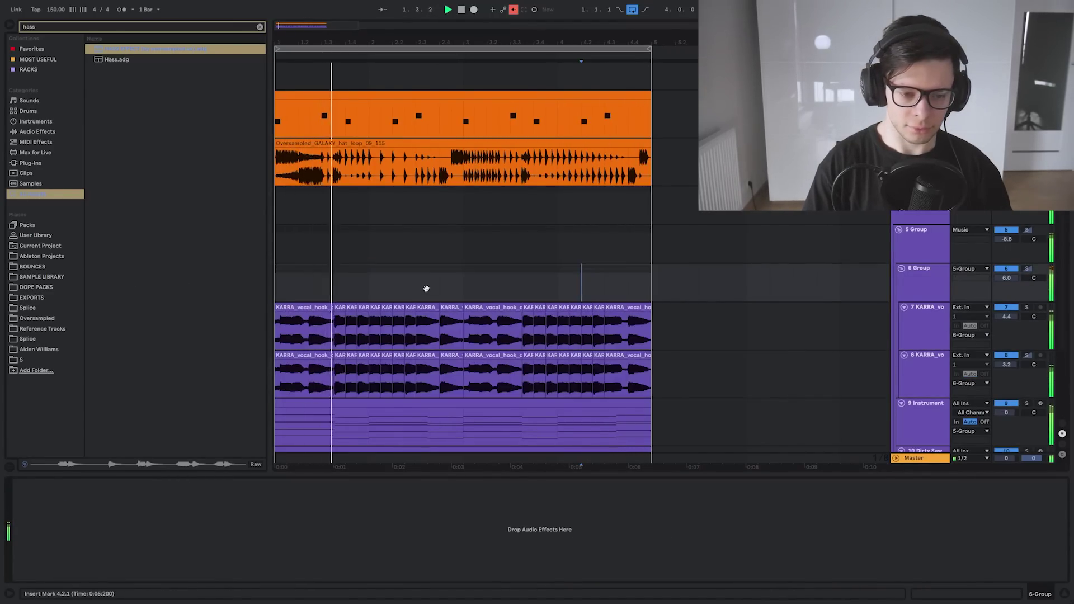
drag(427, 289, 436, 266)
scroll(437, 267, up, 2)
scroll(815, 235, down, 1)
scroll(814, 235, left, 1)
scroll(729, 218, up, 1)
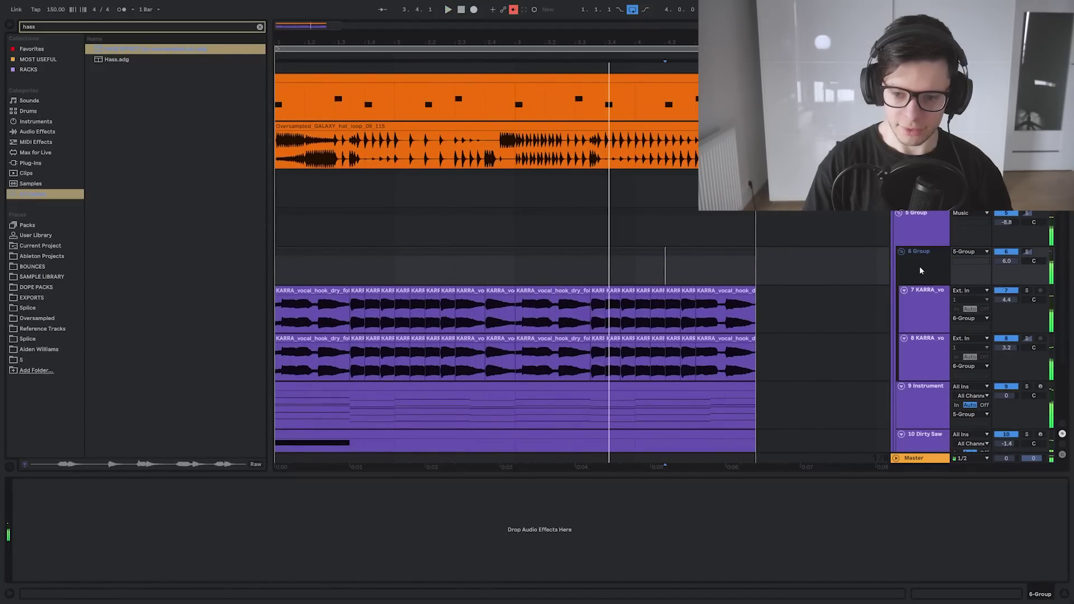
Insert a MIDI track above the 5 Group and load Serum's KEYS - Voice Drops preset from Oversampled - PORTIFY on it
click(915, 216)
key(ctrl+shift+t)
drag(924, 420, 912, 140)
key(space)
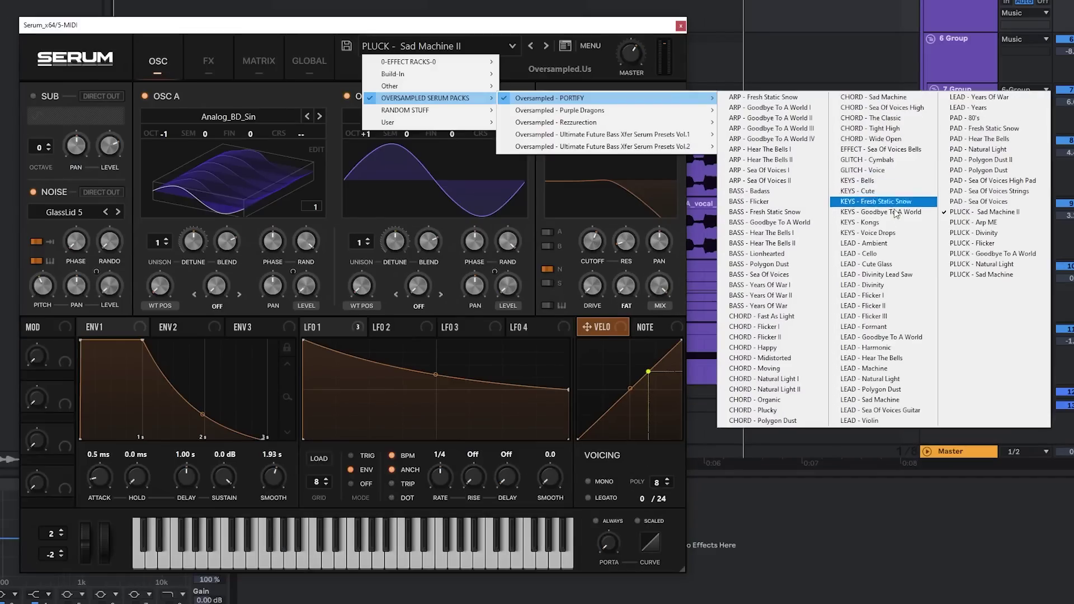
click(850, 291)
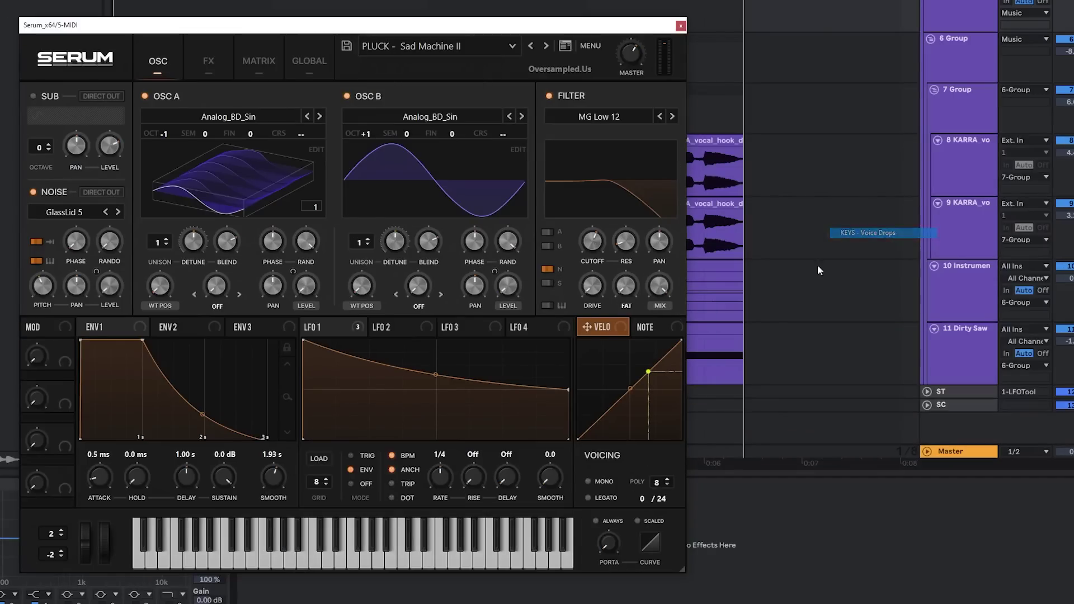
click(681, 25)
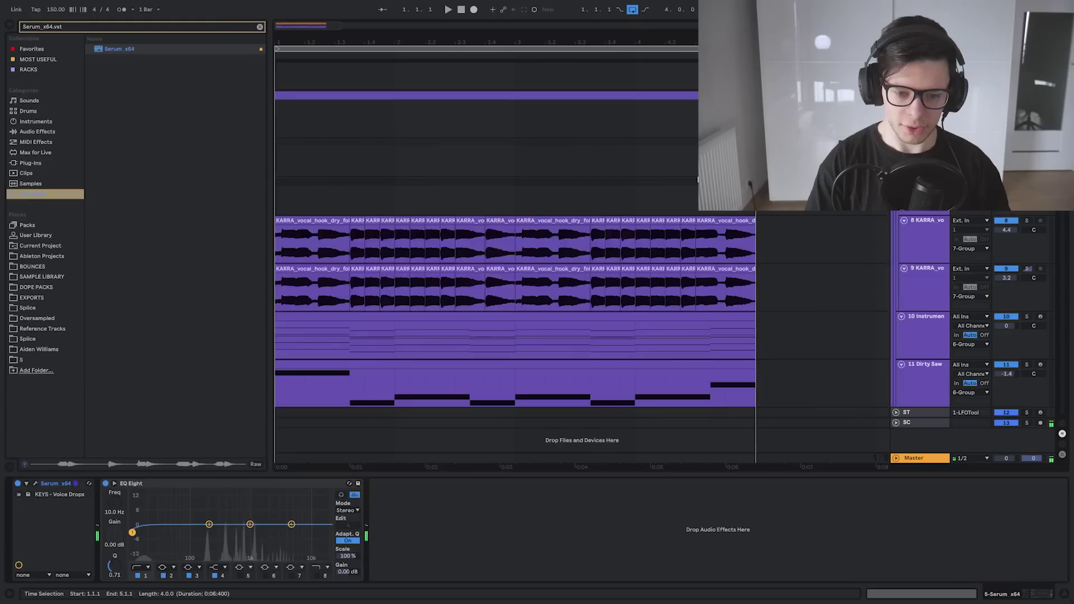
Duplicate the chopped vocal clips of the 8 KARRA track to bar 5 and consolidate the copy into one clip
click(307, 224)
shift+click(712, 139)
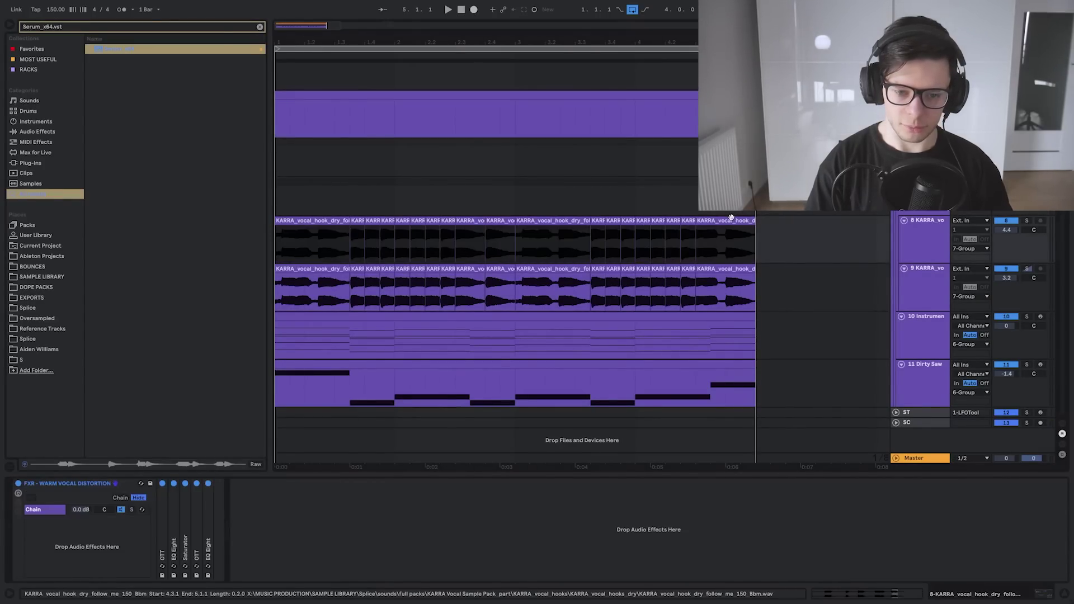
key(ctrl+d)
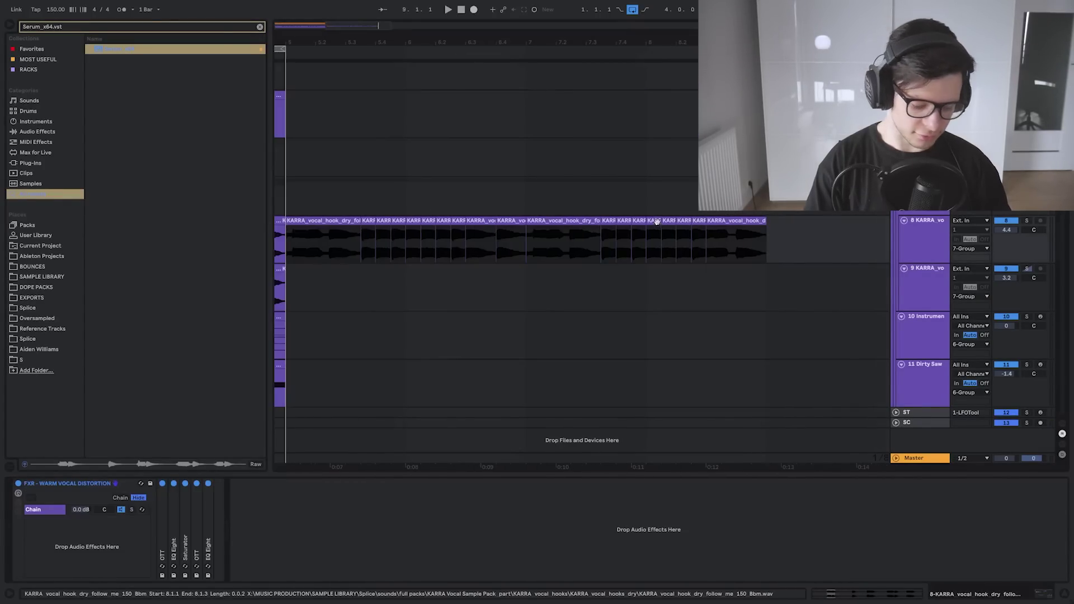
key(ctrl+j)
Convert the consolidated KARRA vocal clip to MIDI with the Melody option on the Serum track and inspect its notes
drag(378, 235, 460, 136)
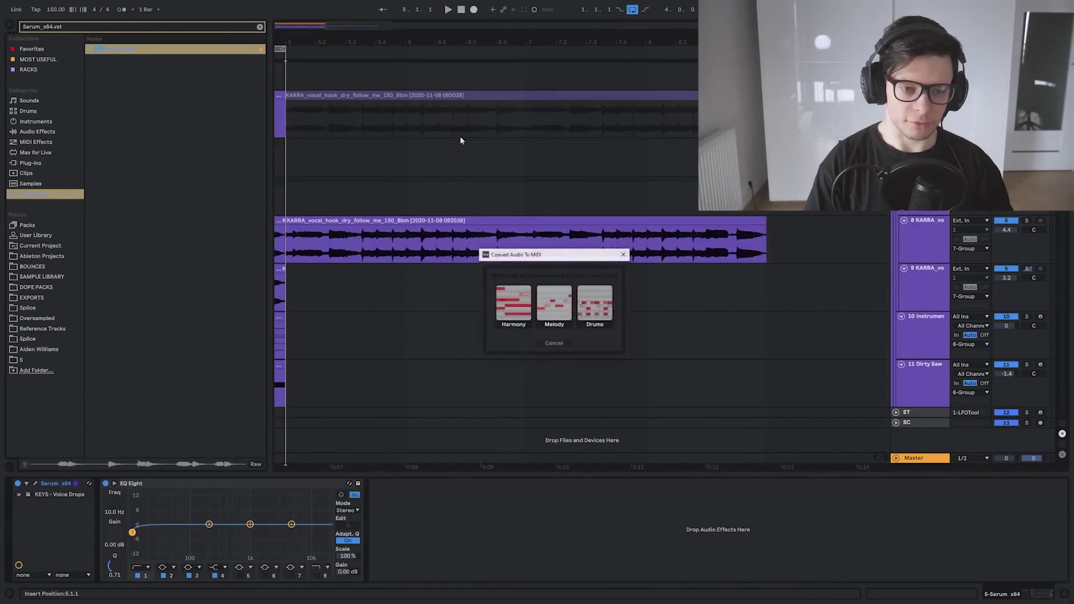
click(559, 305)
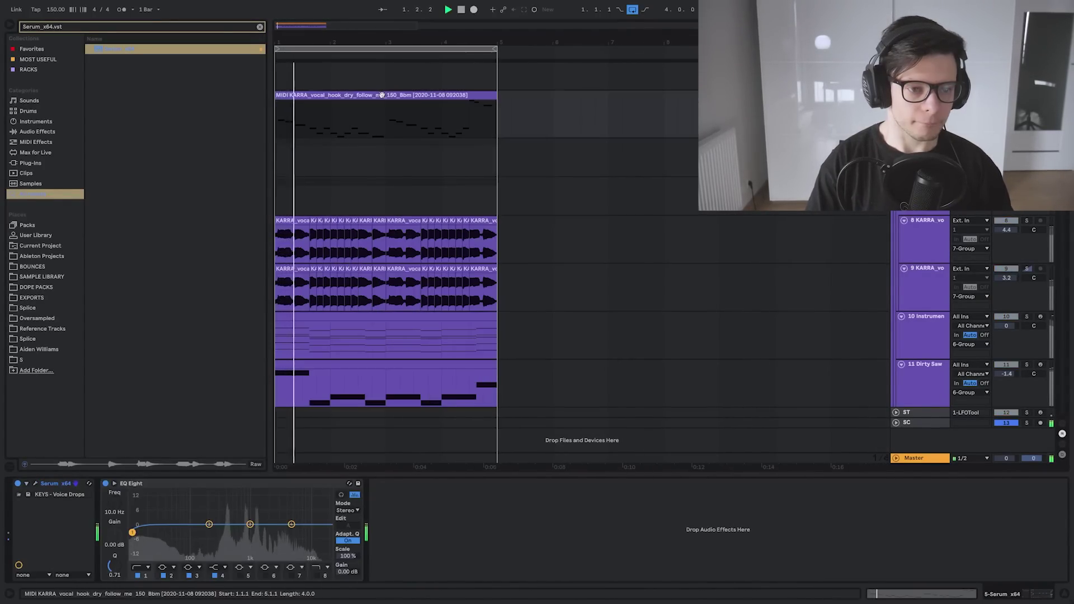
double_click(381, 95)
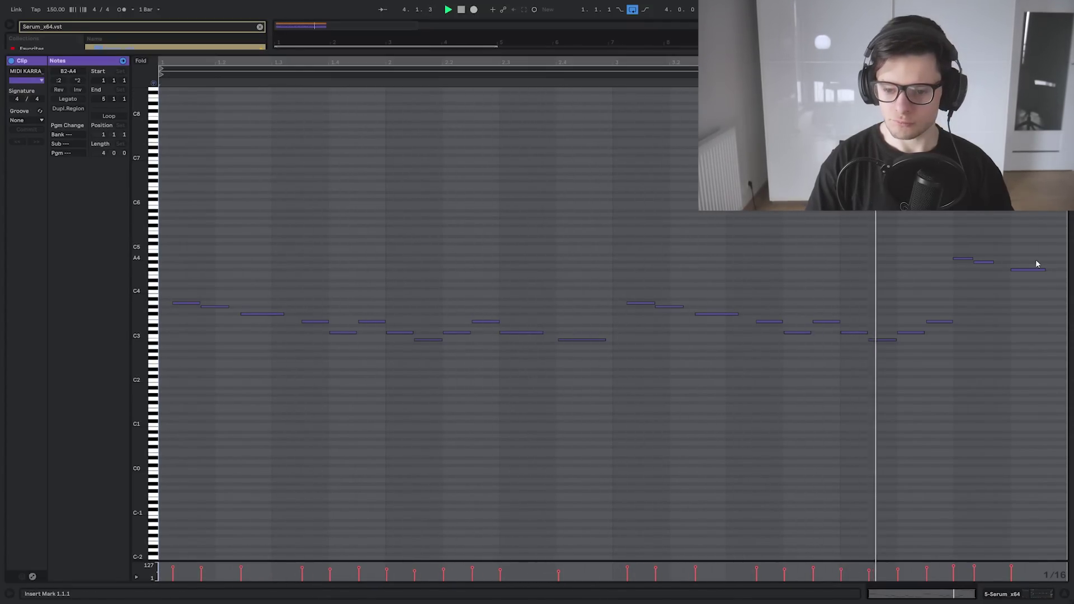
key(shift+Tab)
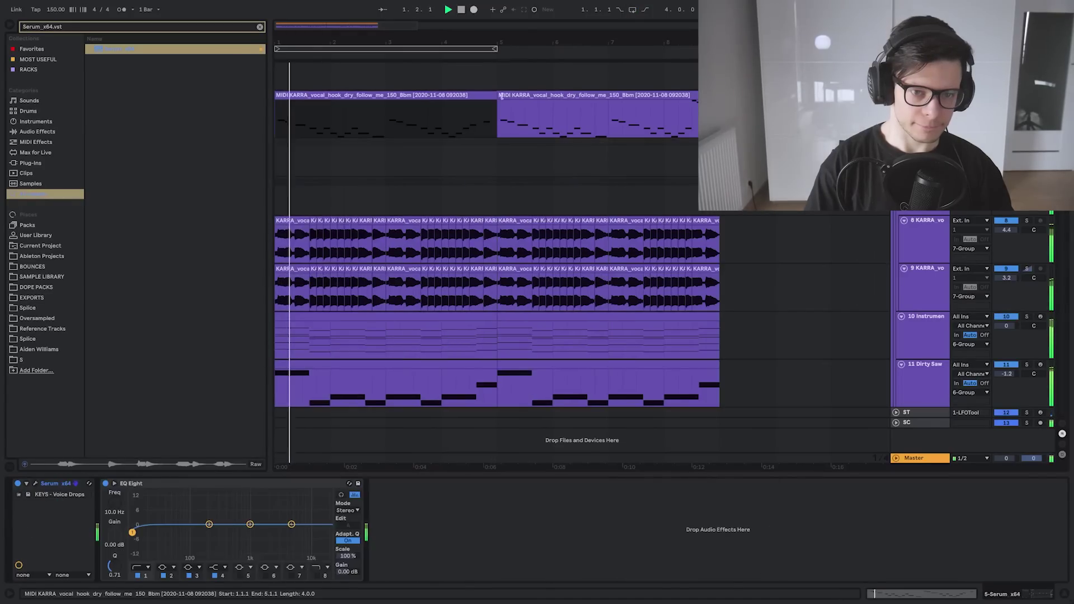
Consolidate the two adjacent melody MIDI clips on the Serum track into one 8-bar clip and check its notes
shift+click(548, 94)
key(ctrl+j)
key(shift+Tab)
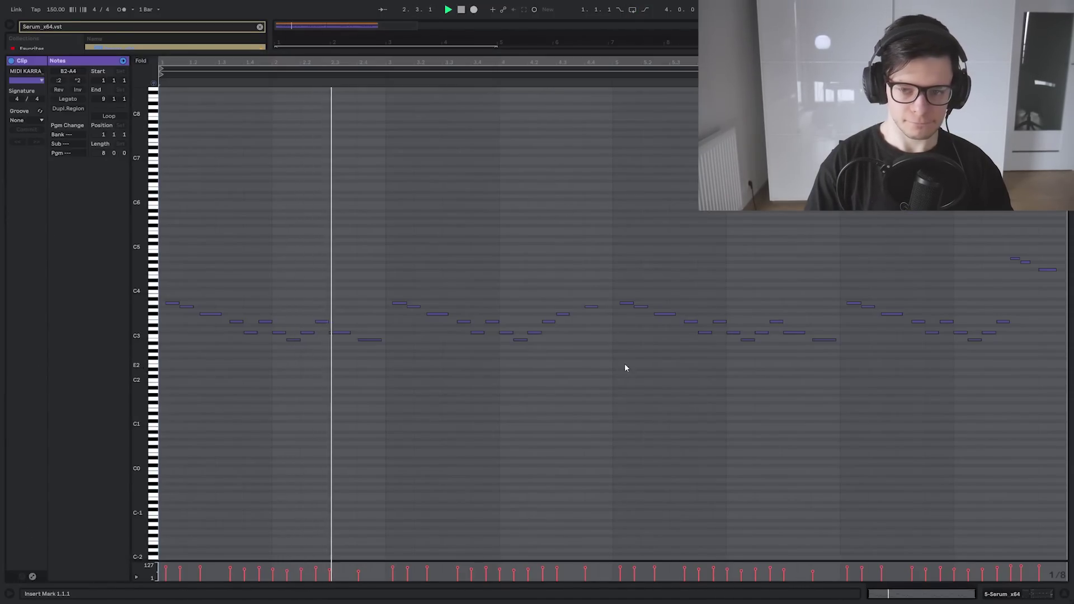
key(shift+Tab)
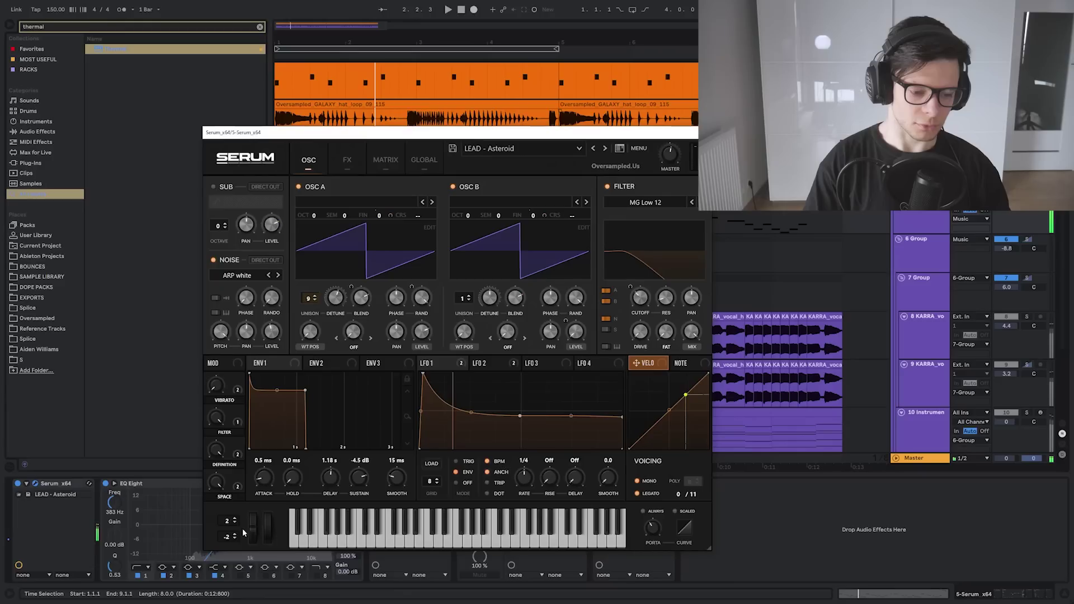
Set Serum's pitch bend range to 12 semitones up and -12 semitones down
drag(225, 551, 225, 576)
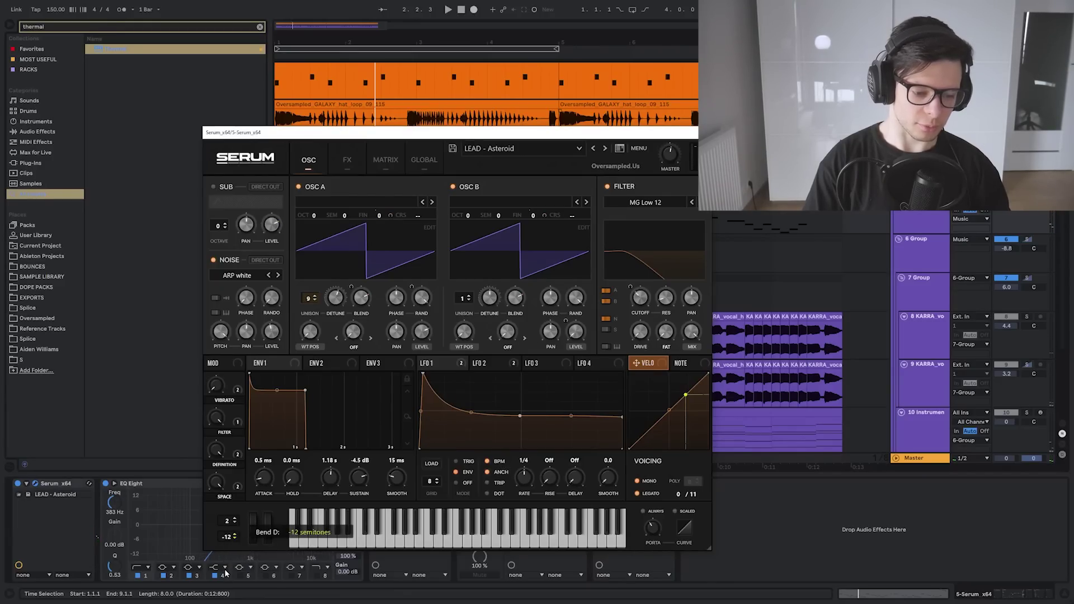
drag(229, 522, 230, 518)
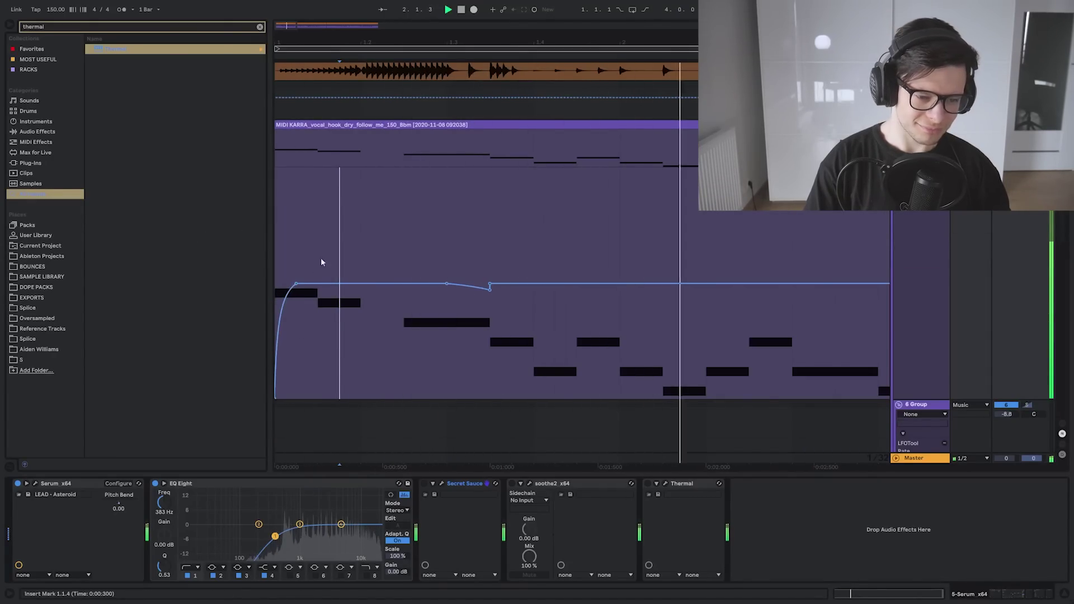
Duplicate the lead's Pitch Bend automation from the first two bars to bar 3 and play the transition
scroll(655, 194, up, 1)
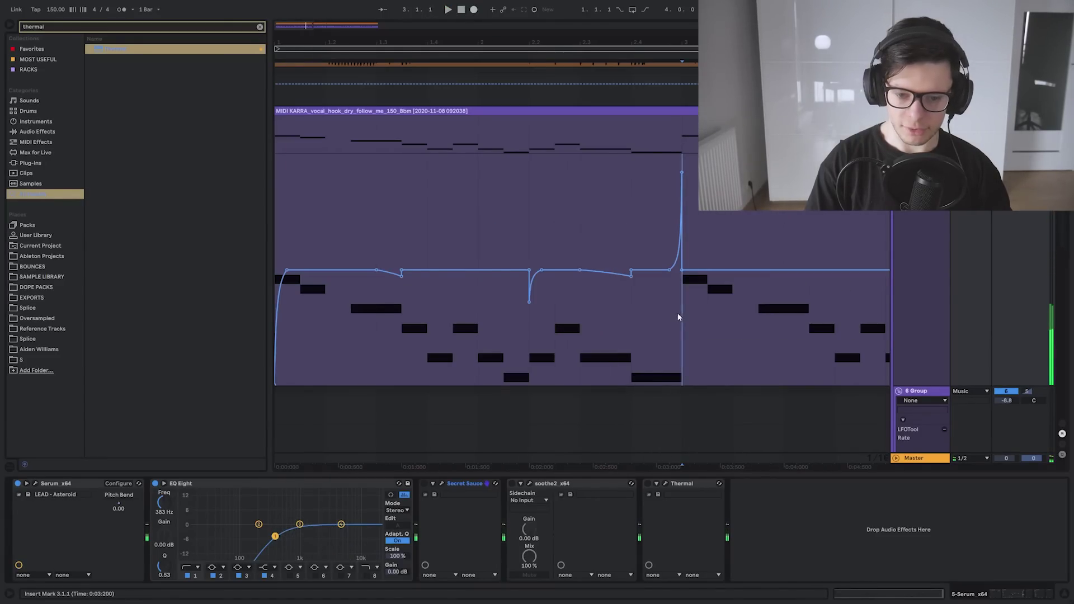
drag(677, 318, 180, 335)
key(ctrl+d)
click(317, 213)
key(space)
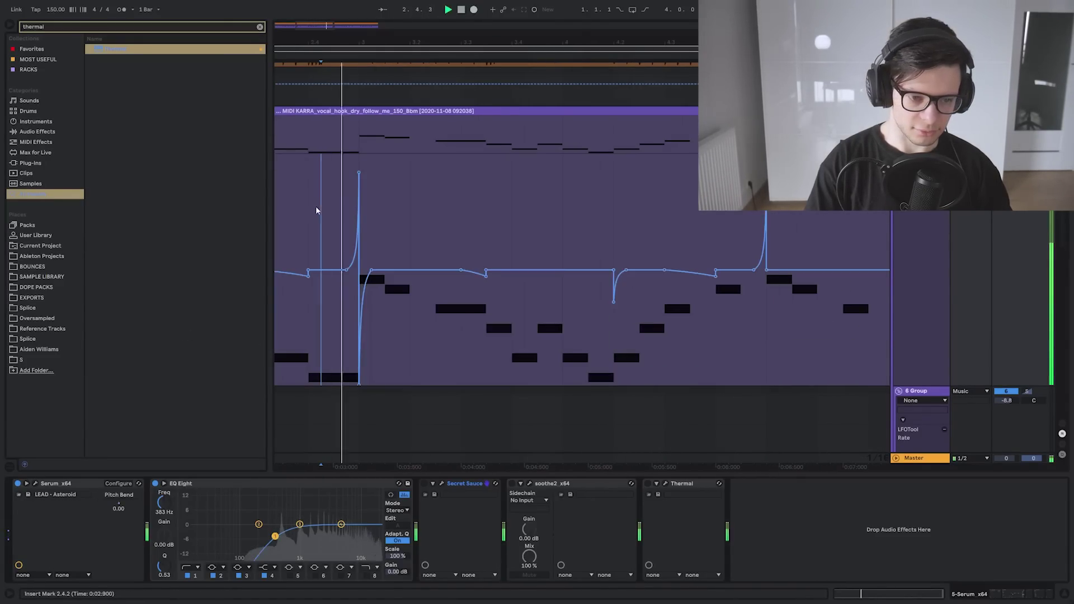
Save the set and play back the Serum lead to check its Pitch Bend automation
click(655, 227)
key(ctrl+s)
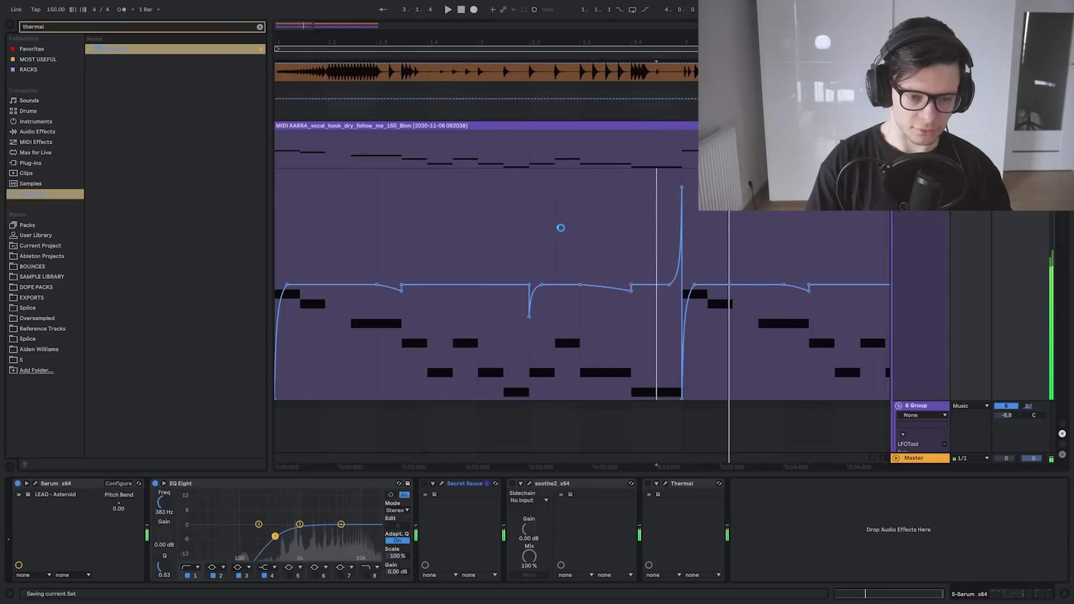
key(space)
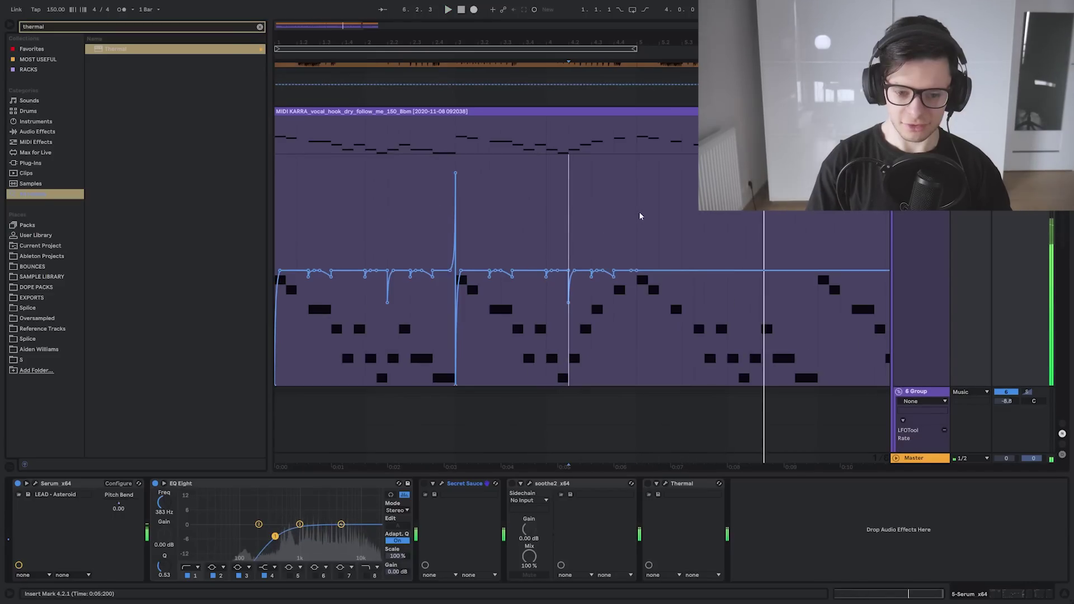
scroll(624, 213, down, 1)
click(576, 223)
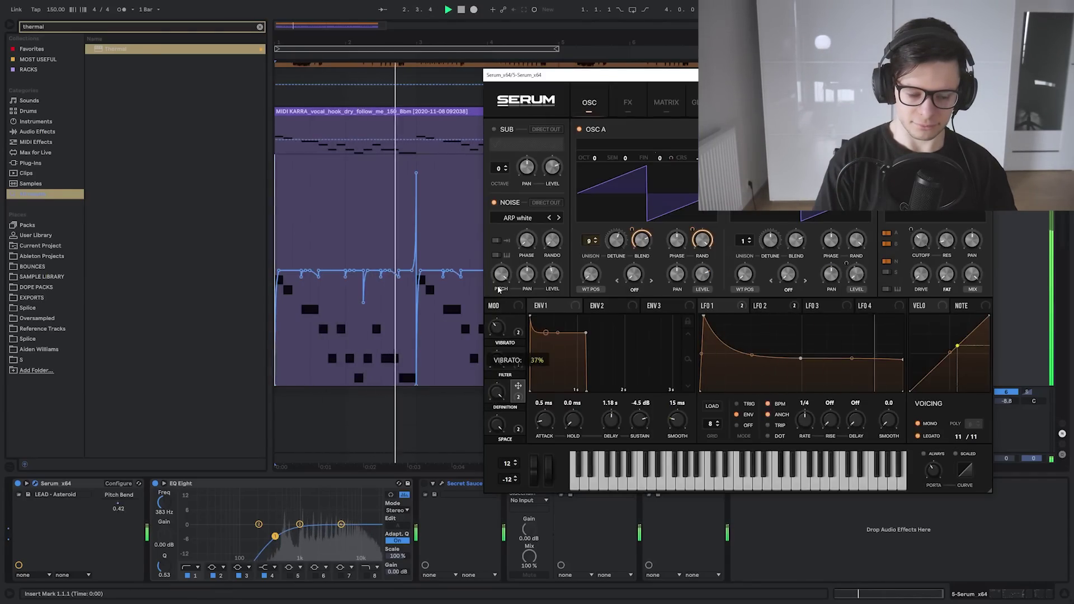
Draw rising Serum Vibrato automation ramps over notes in the first two bars and play them back
drag(637, 75, 715, 170)
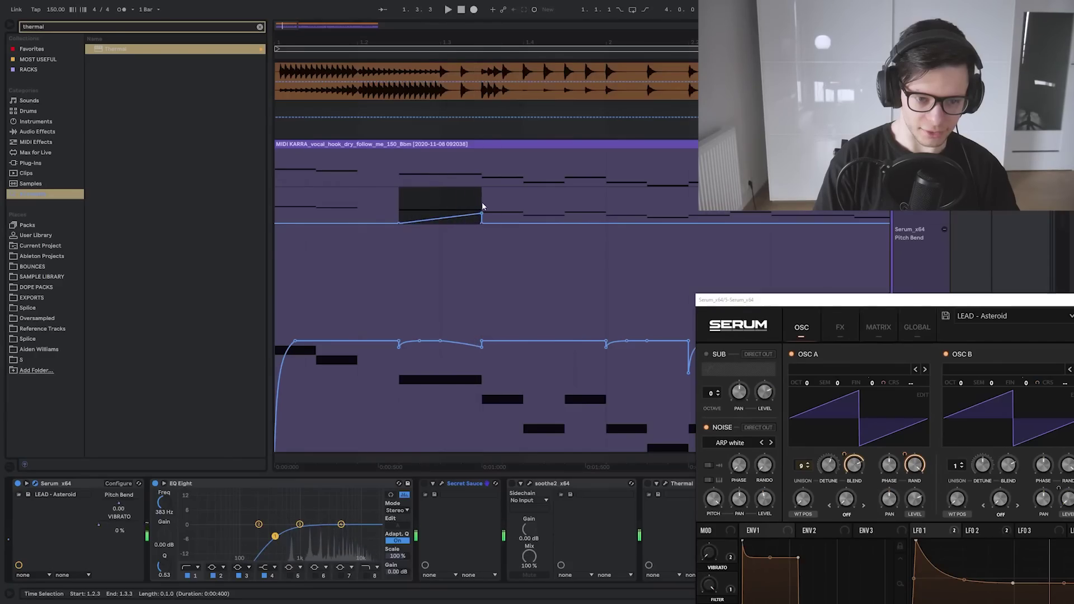
drag(482, 182, 183, 185)
key(space)
click(484, 180)
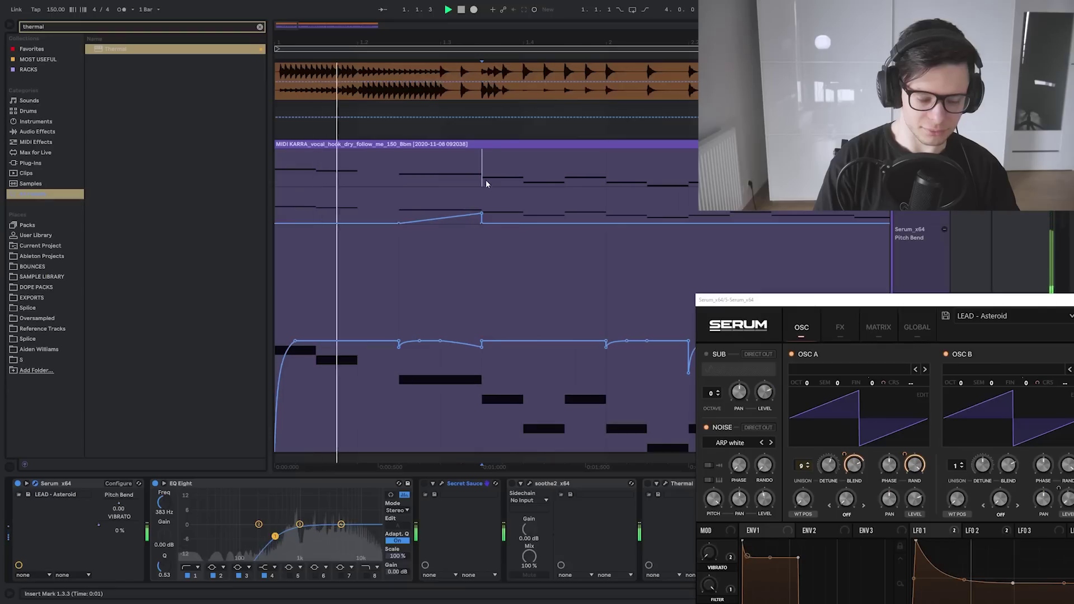
drag(537, 180, 451, 187)
scroll(451, 186, down, 1)
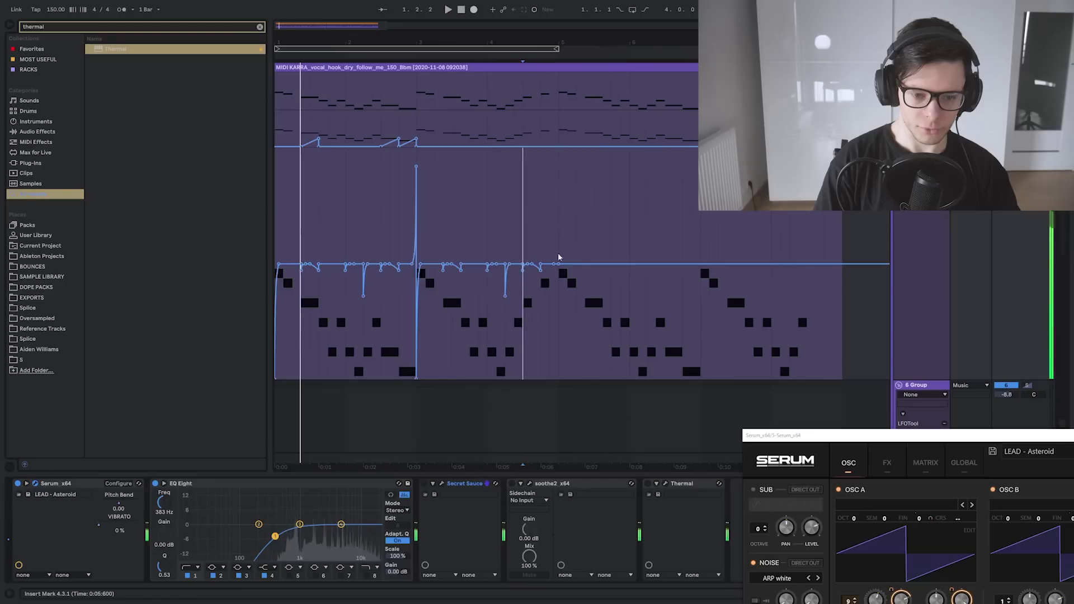
Duplicate the Pitch Bend automation of bars 1 to 4 onto bars 5 to 8
drag(559, 257, 275, 249)
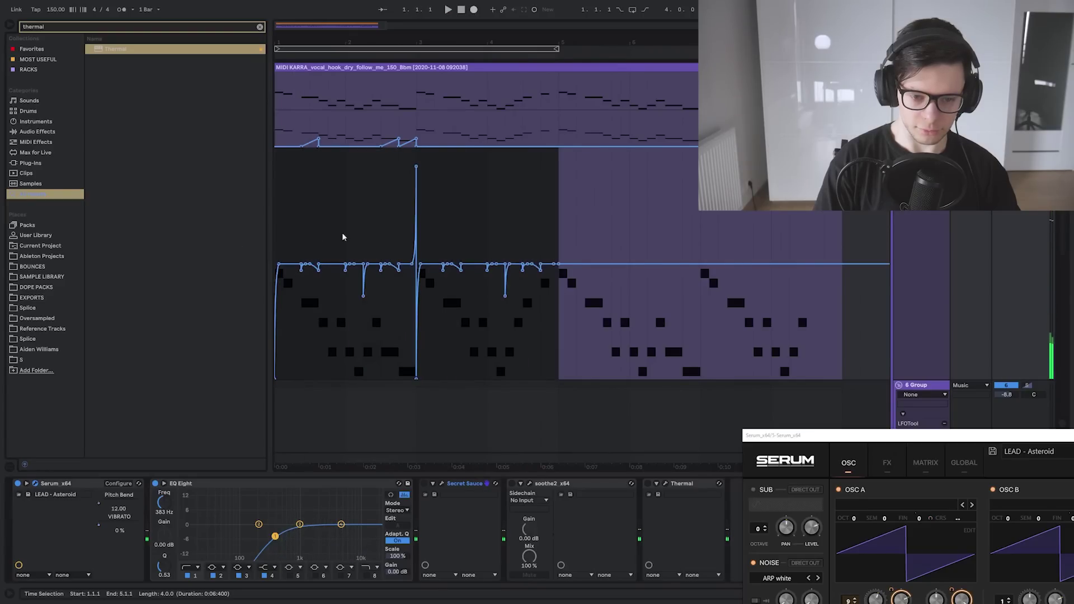
key(ctrl+d)
click(566, 190)
Clear the Vibrato automation from bars 1 to 4 and shape curved Vibrato rises in bars 5 and 7
drag(478, 130, 274, 132)
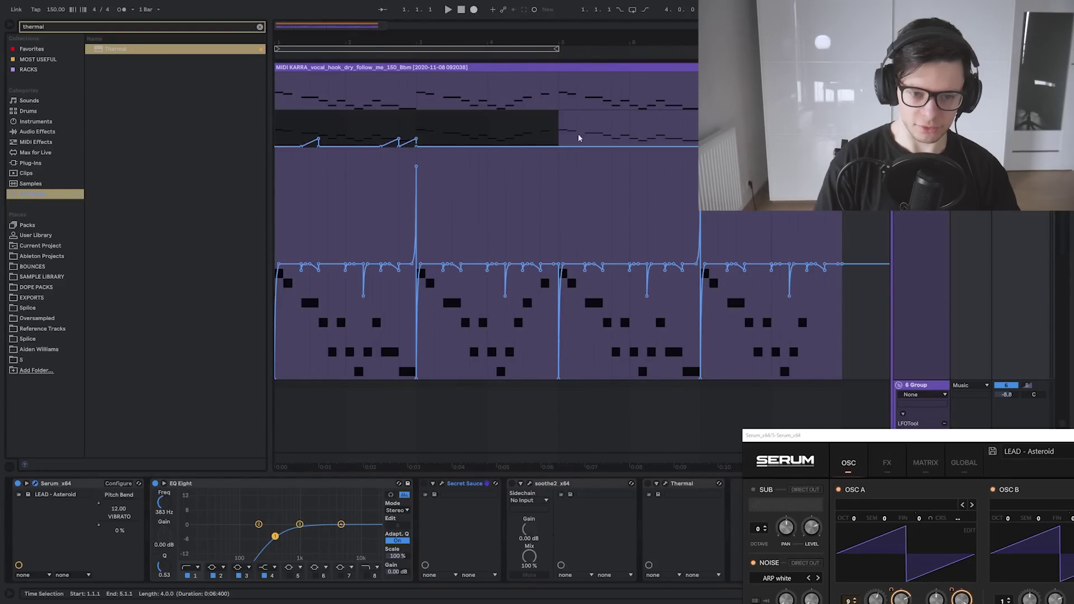
click(560, 137)
scroll(583, 128, up, 2)
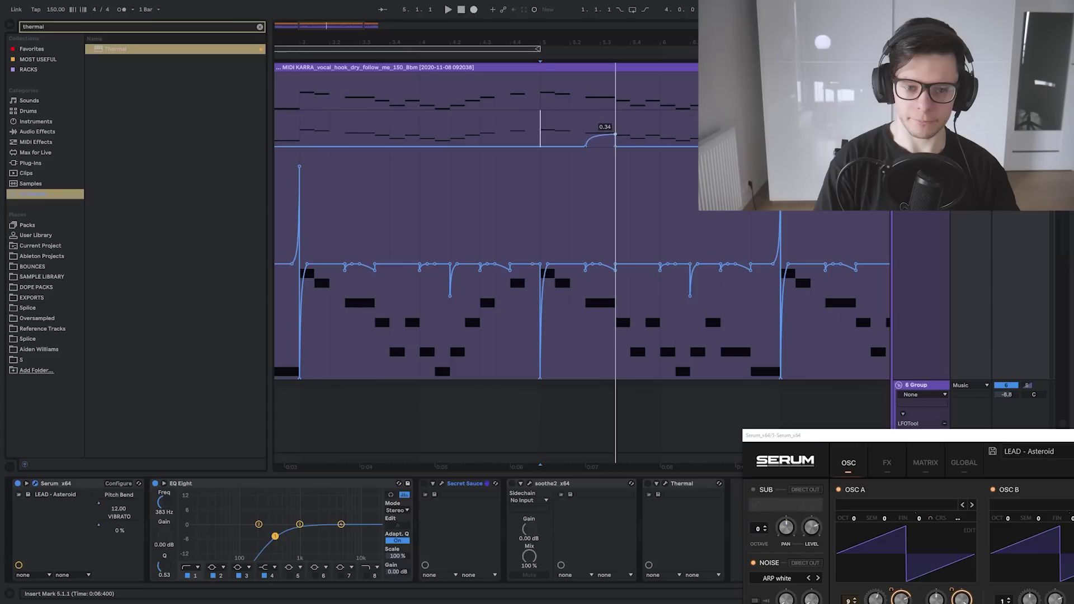
key(space)
scroll(625, 165, up, 2)
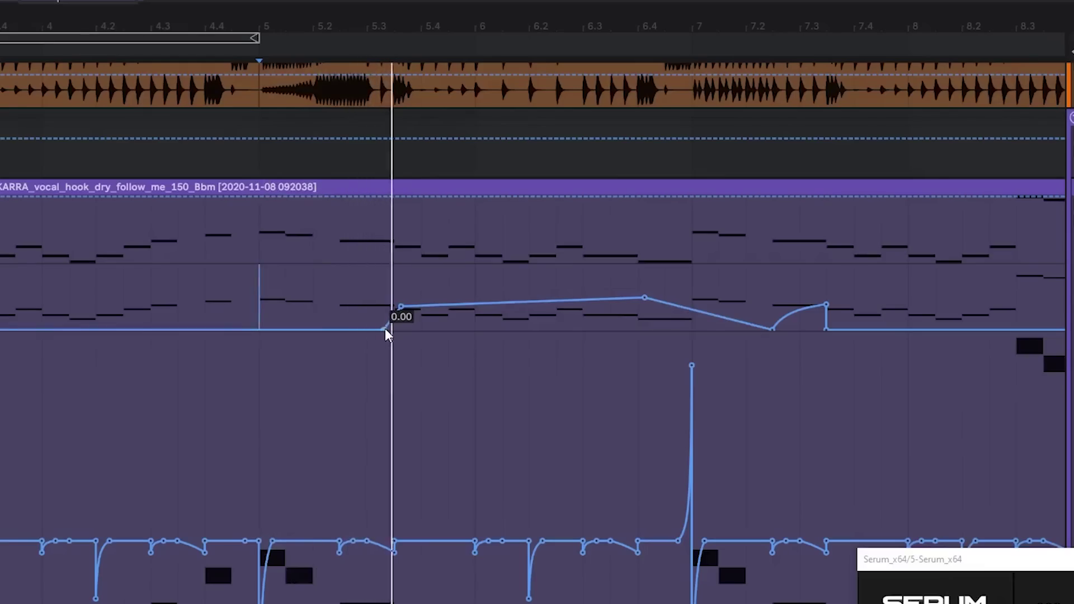
drag(620, 330, 506, 334)
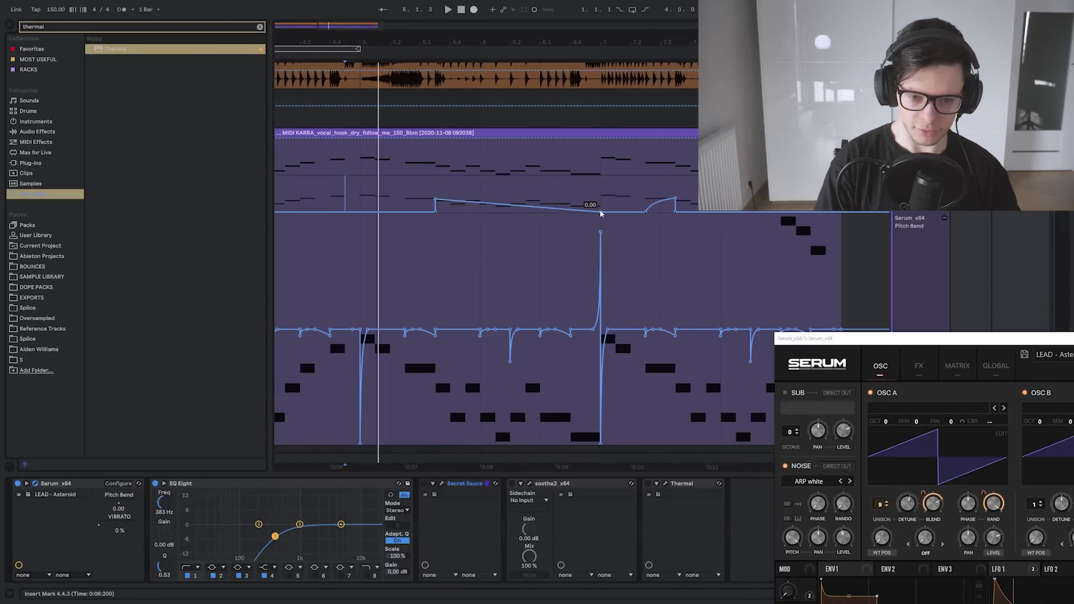
Hold the Vibrato automation at 0.33 from 5.3.3 to 6.3.1 and play the passage
key(space)
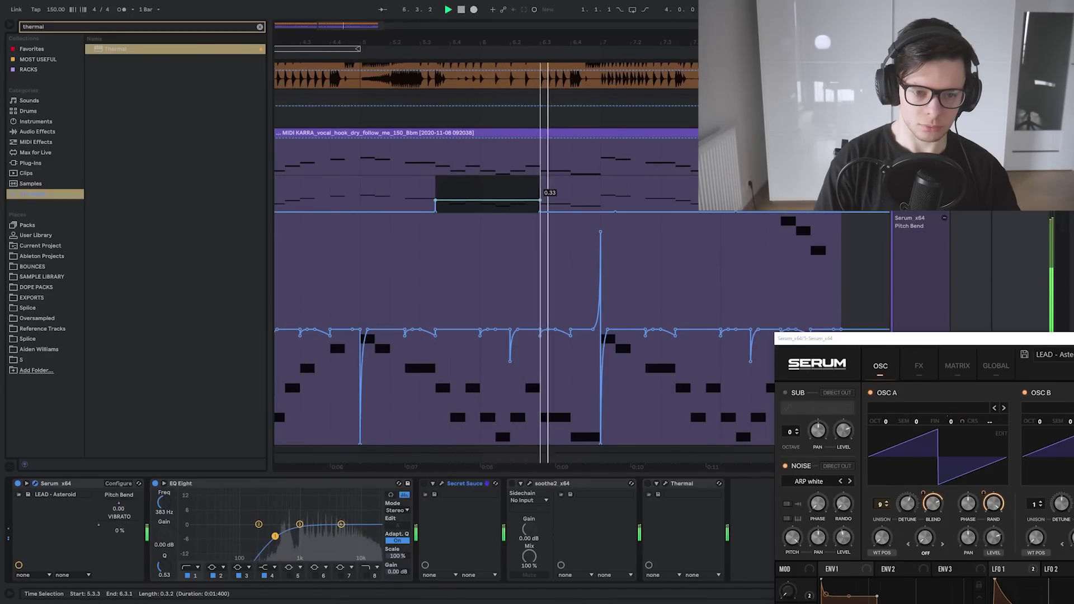
key(space)
drag(363, 199, 535, 196)
key(space)
click(404, 190)
click(499, 186)
key(space)
Slope both edges of the Vibrato plateau, ending it at 6.3.3, and repeat the shape in bar 7
drag(436, 212, 420, 212)
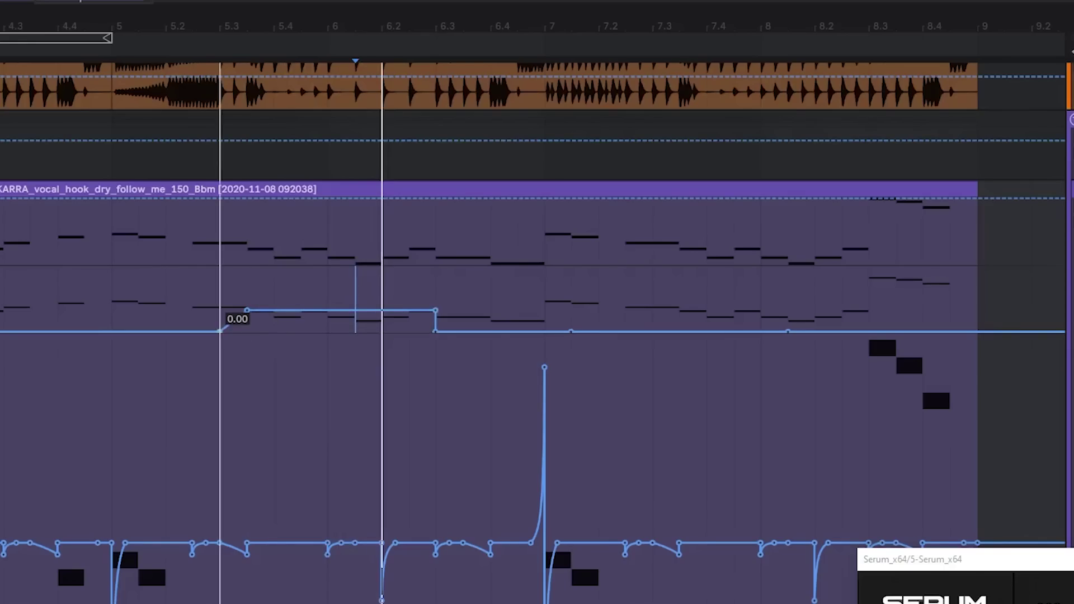
drag(435, 331, 463, 331)
drag(227, 294, 460, 295)
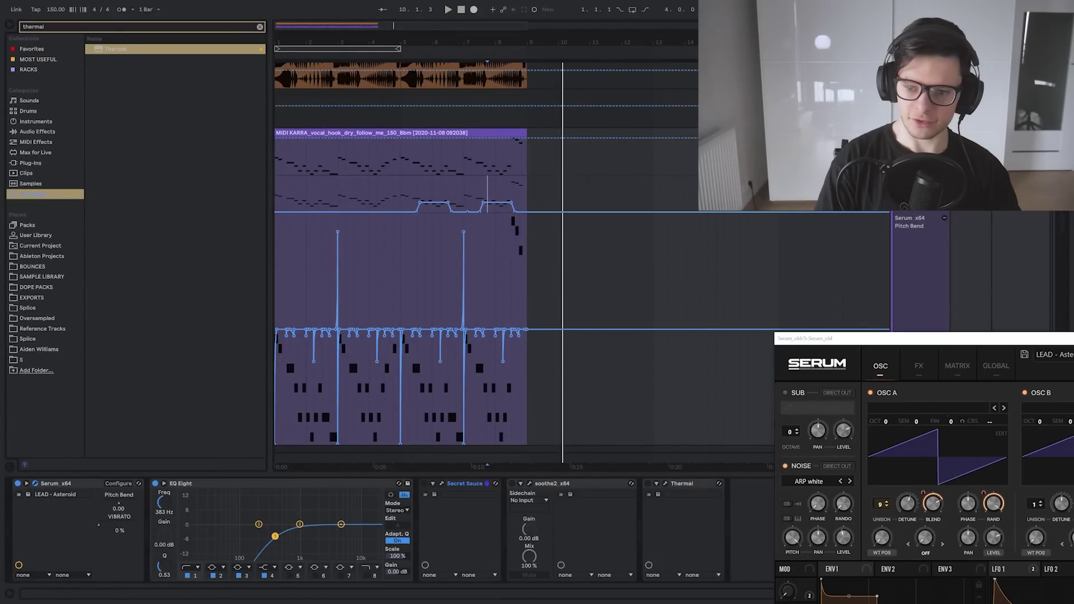
Hide the automation lanes, play the arrangement from the start, then close the Serum window and save the set
key(a)
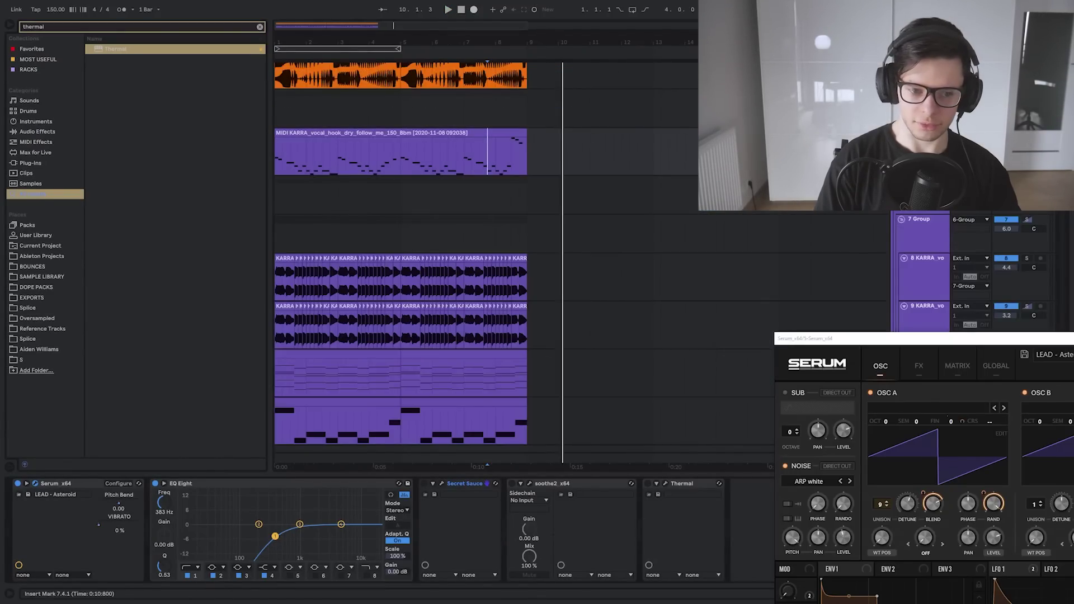
drag(697, 151, 216, 152)
key(space)
scroll(314, 163, up, 3)
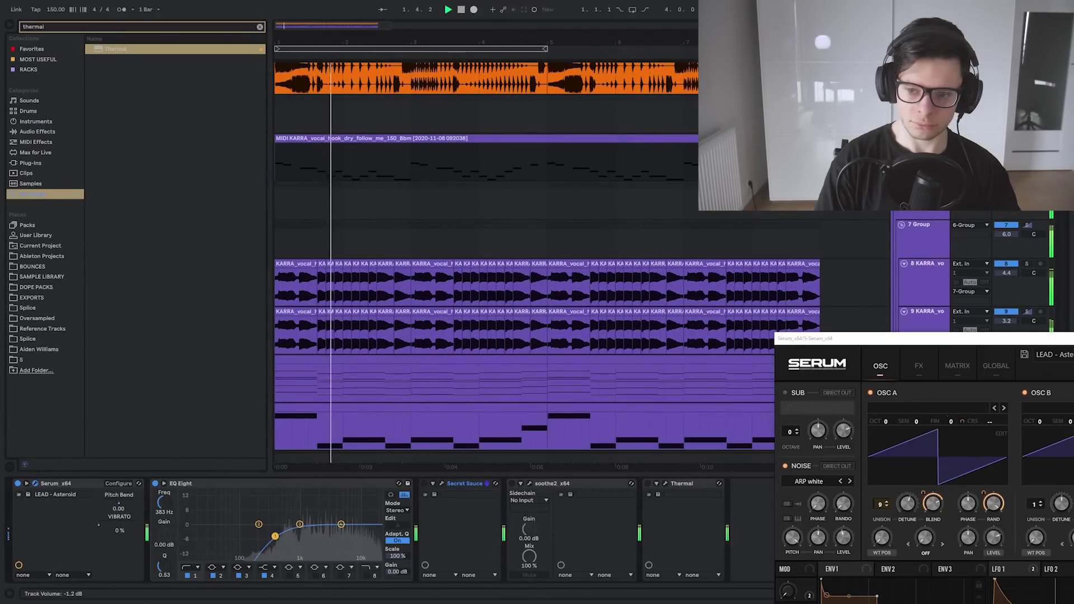
drag(1062, 338, 727, 286)
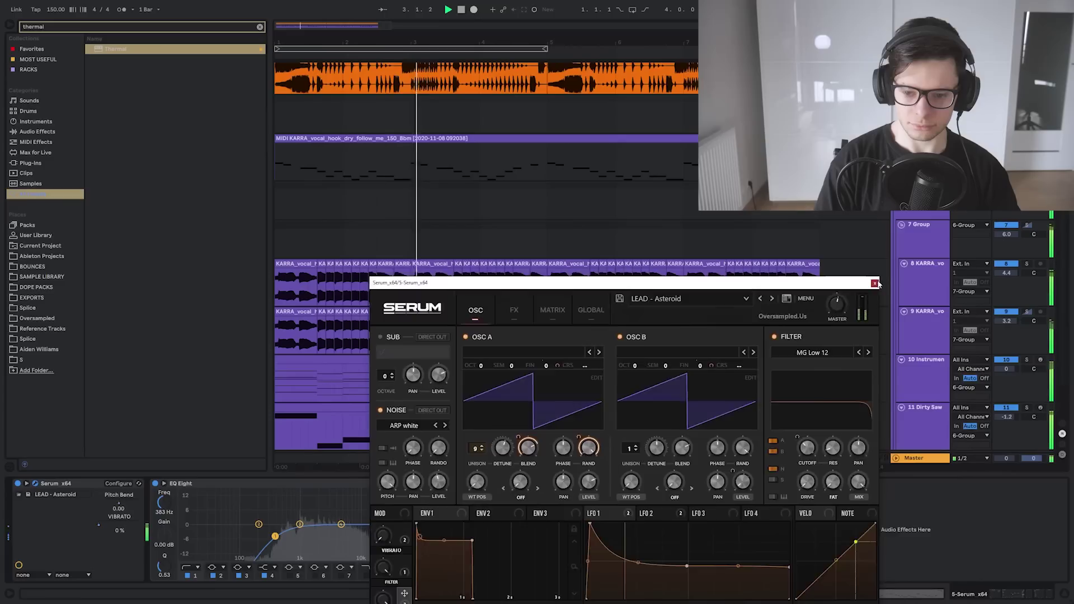
click(874, 283)
key(ctrl+s)
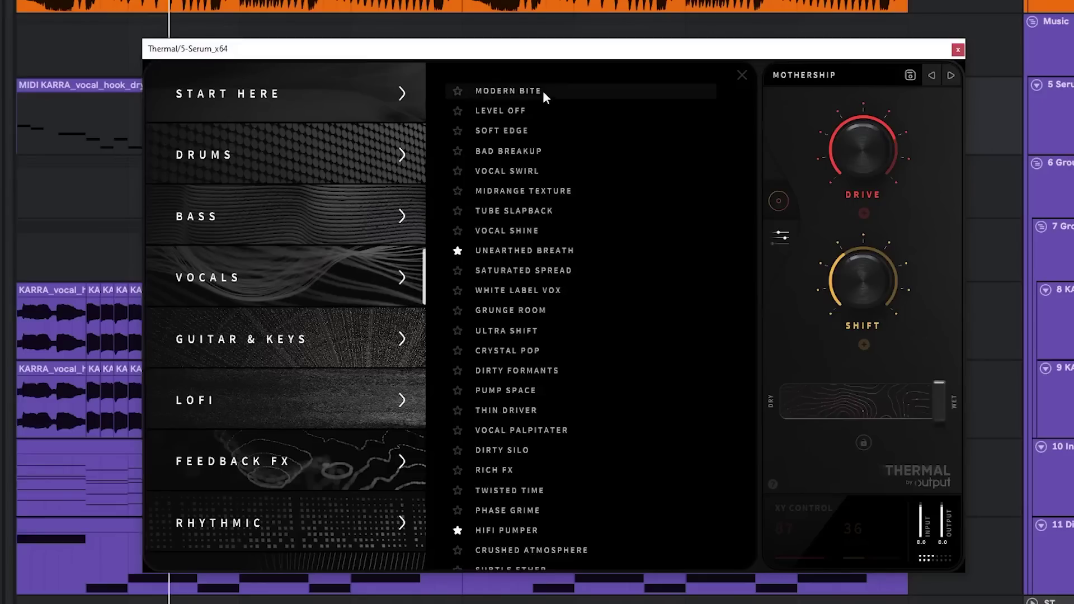
Audition Thermal's Vocals presets on the Serum lead, starting with MODERN BITE and stepping past SOFT EDGE
click(543, 90)
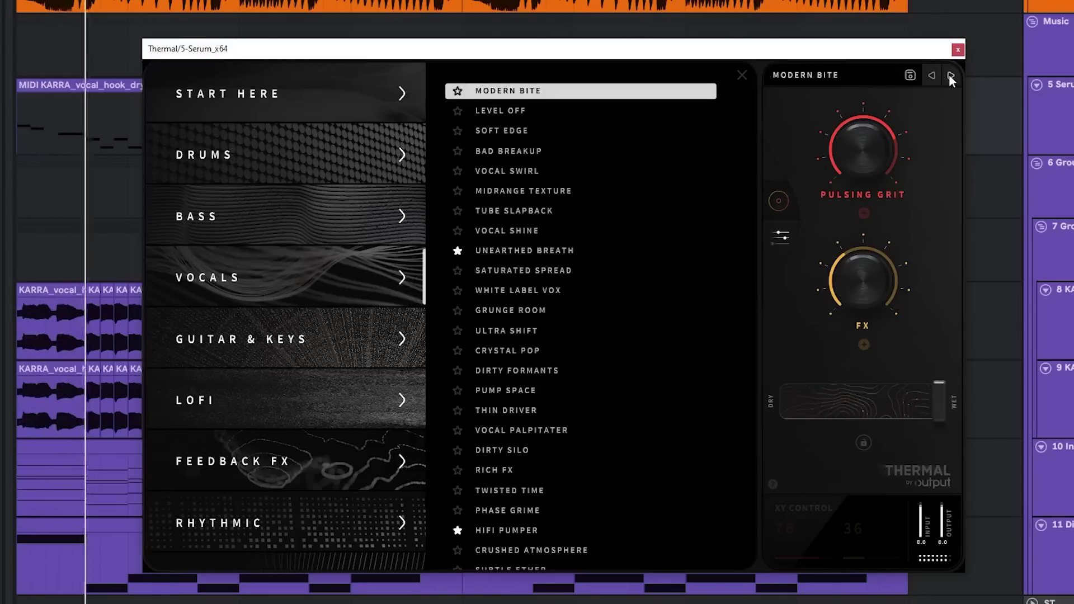
click(948, 75)
click(948, 74)
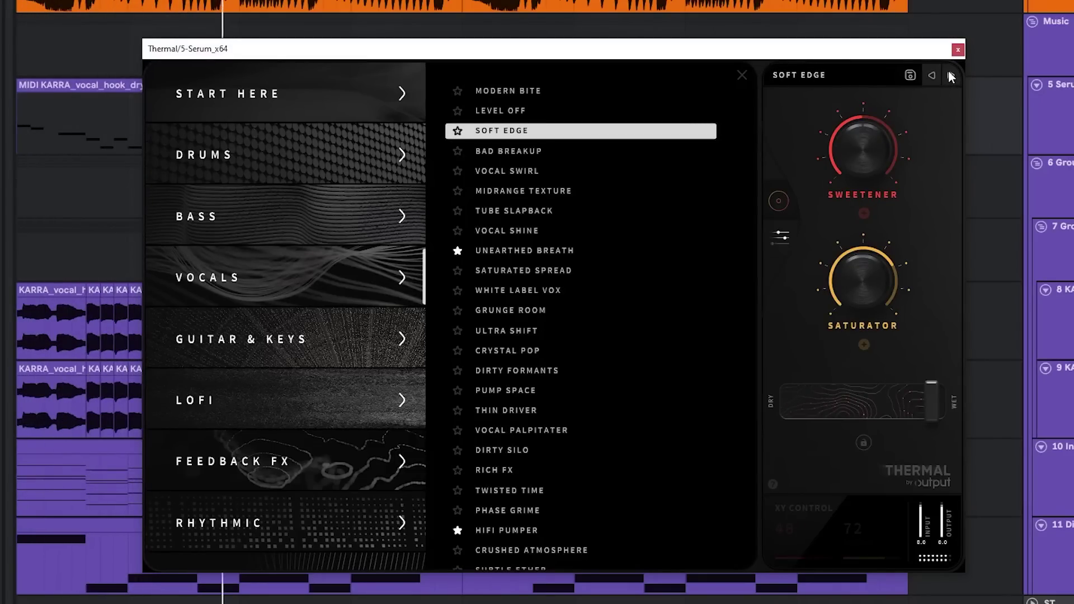
click(951, 75)
Lower the Dry/Wet of Thermal's EVIL FLANGE preset to 43 percent and close the plug-in window
drag(877, 401, 872, 401)
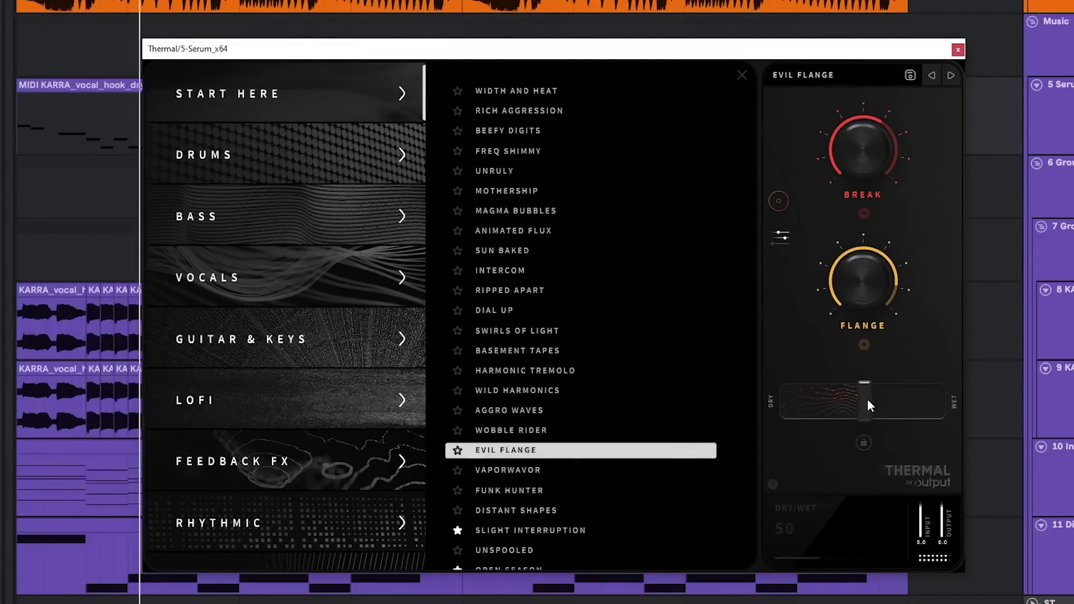
mouse_move(867, 398)
mouse_down()
mouse_move(770, 408)
mouse_move(859, 399)
mouse_up()
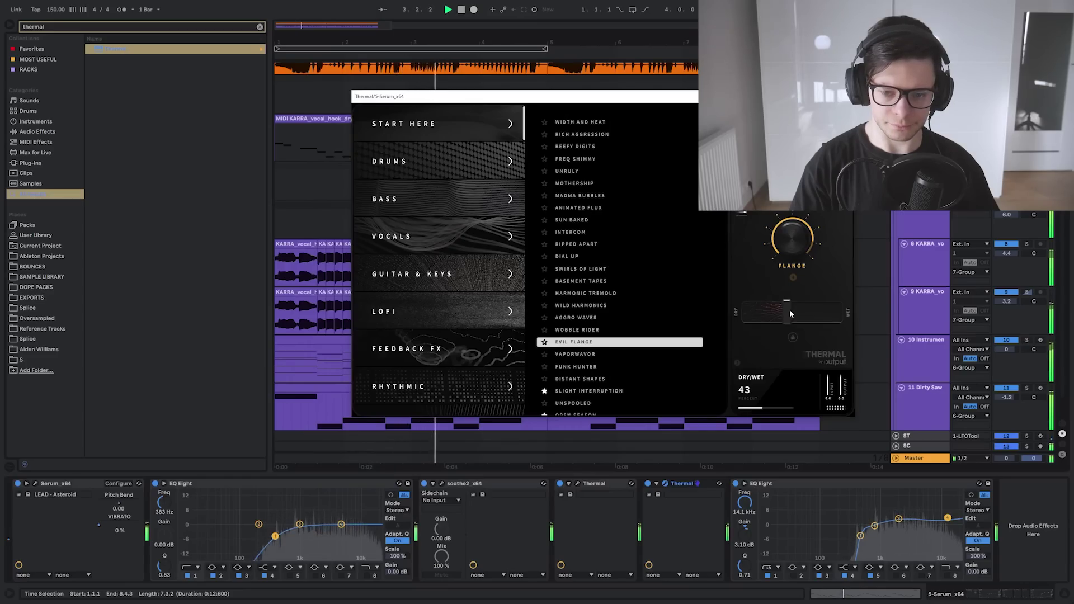
click(842, 96)
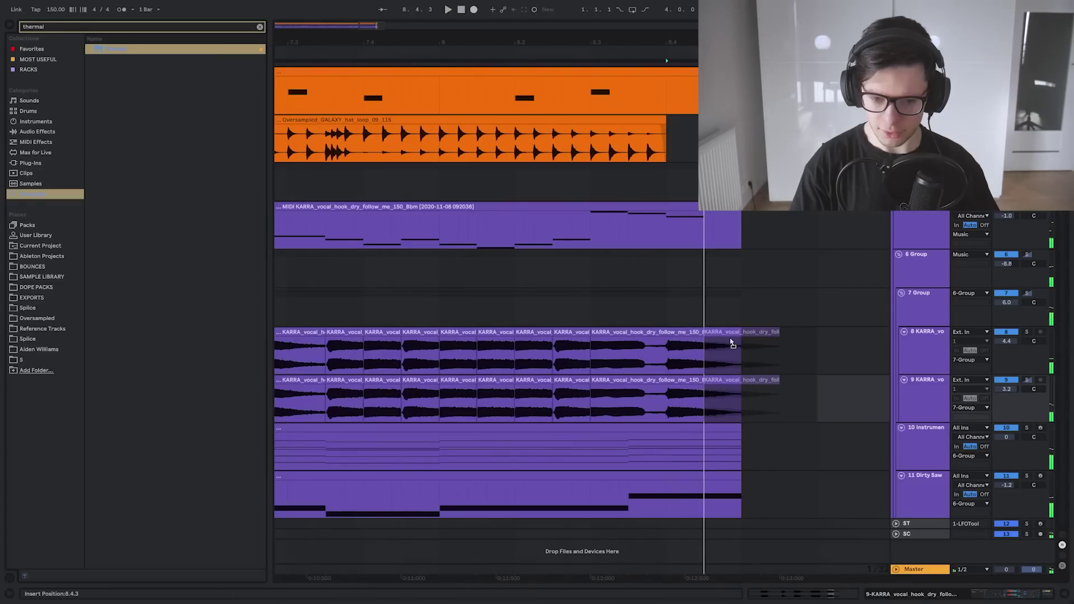
Trim the final chops on both KARRA tracks at bar 9 and clear the lead MIDI clip between 8.4.1 and 8.4.3
mouse_move(731, 343)
mouse_down()
mouse_move(751, 374)
mouse_move(822, 358)
mouse_up()
key(Delete)
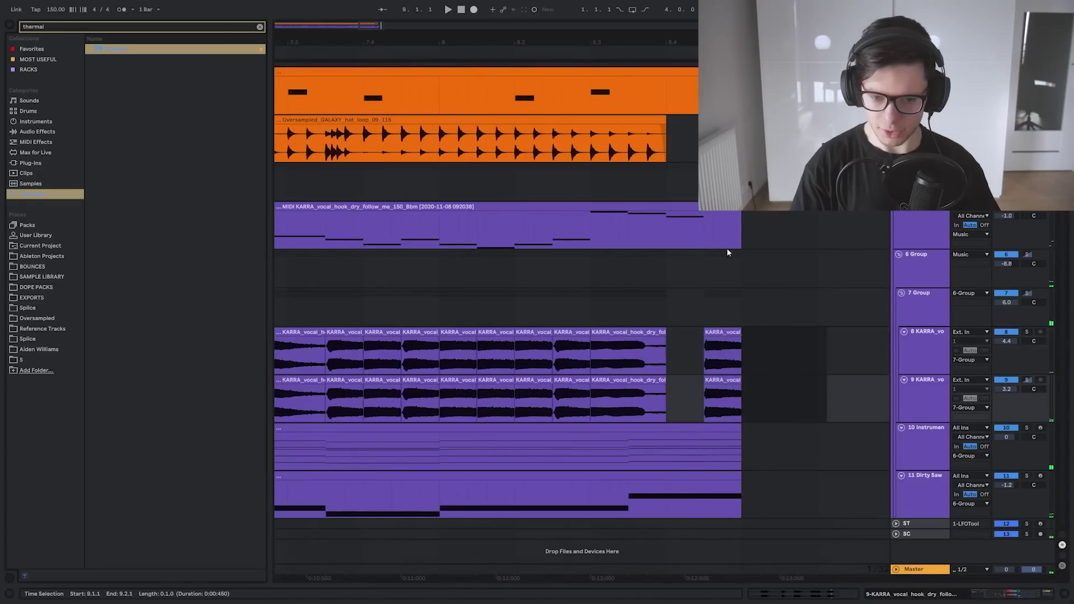
click(673, 231)
drag(703, 233, 666, 234)
key(Delete)
click(619, 230)
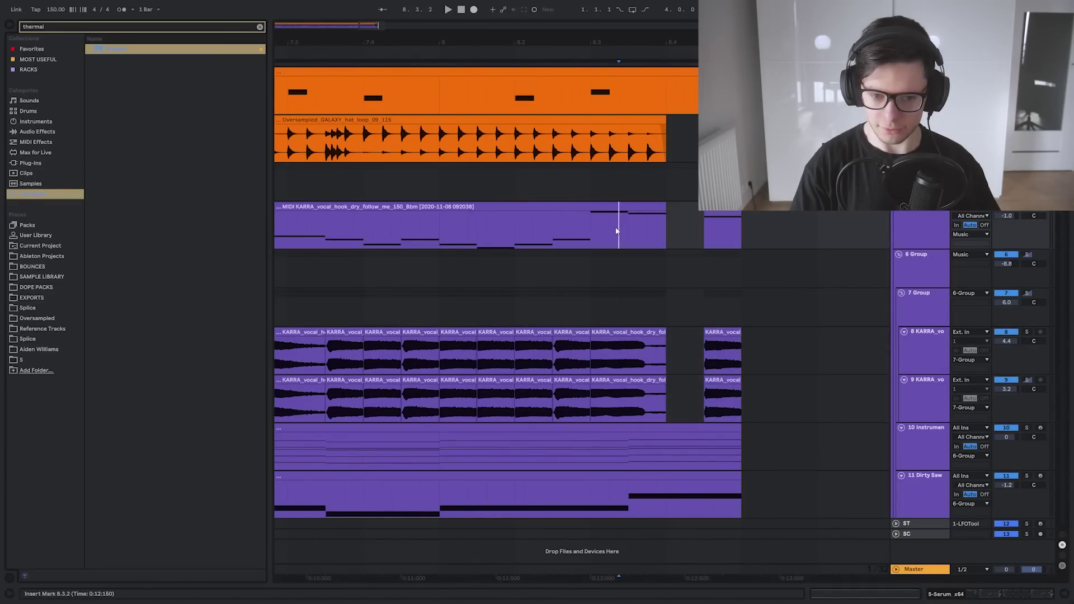
Play the arrangement around bar 8 and from bar 2 to check the trimmed ending
key(space)
click(554, 228)
key(space)
key(space)
scroll(553, 231, down, 5)
scroll(668, 237, left, 4)
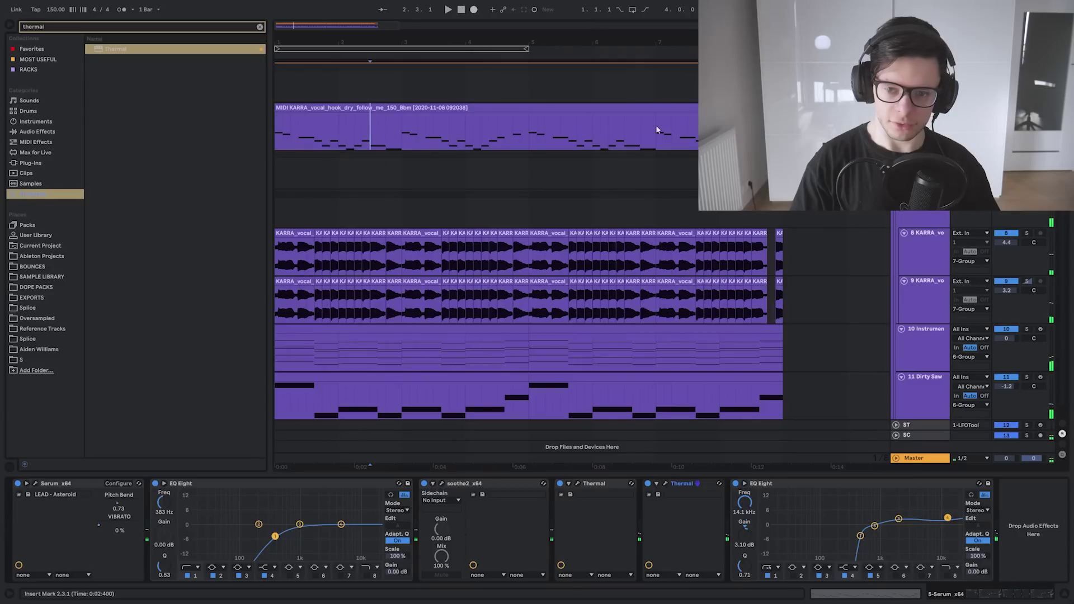
scroll(401, 137, down, 3)
scroll(400, 136, up, 3)
Insert eight bars of empty time in front of the drop so that it starts at bar 9
click(425, 191)
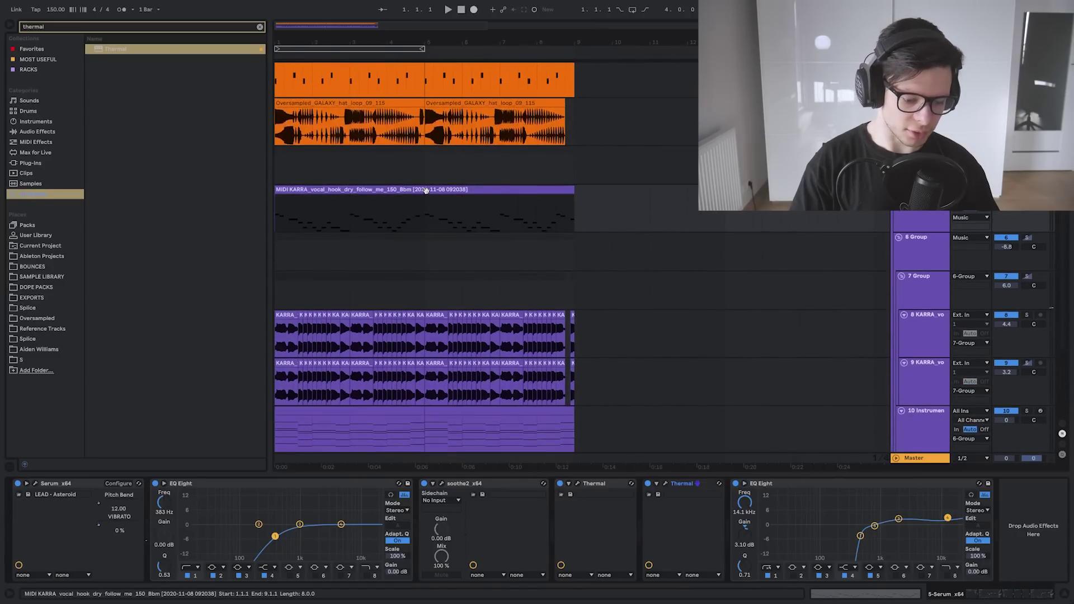
key(ctrl+i)
drag(703, 475, 703, 537)
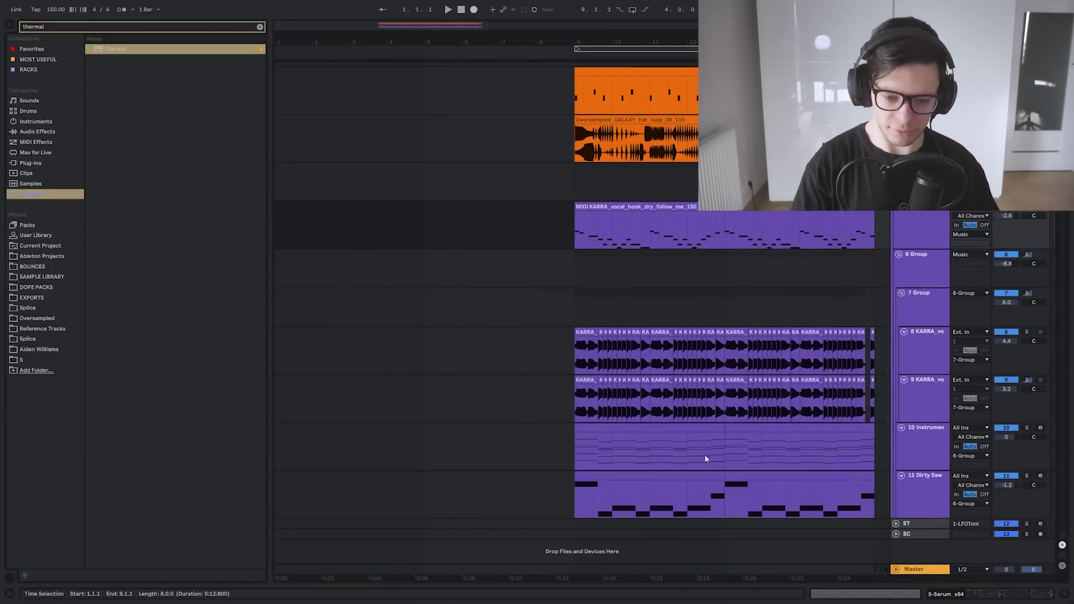
Copy the first four bars of the drop's chops on both KARRA vocal tracks to bar 5 and play from there
drag(675, 245, 494, 379)
key(ctrl+c)
click(336, 354)
key(ctrl+v)
click(335, 308)
key(space)
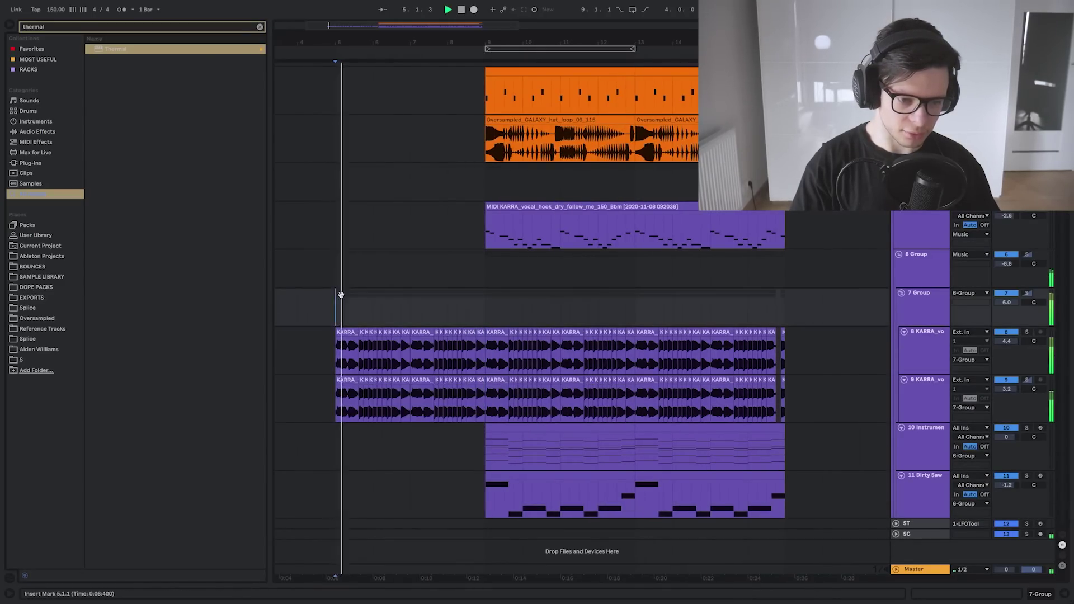
Extend the KARRA vocal chops back to bar 1 and ramp 6 Group's Auto Filter frequency upward from bar 1 to bar 9
drag(341, 295, 453, 318)
drag(645, 328, 650, 290)
scroll(535, 310, up, 1)
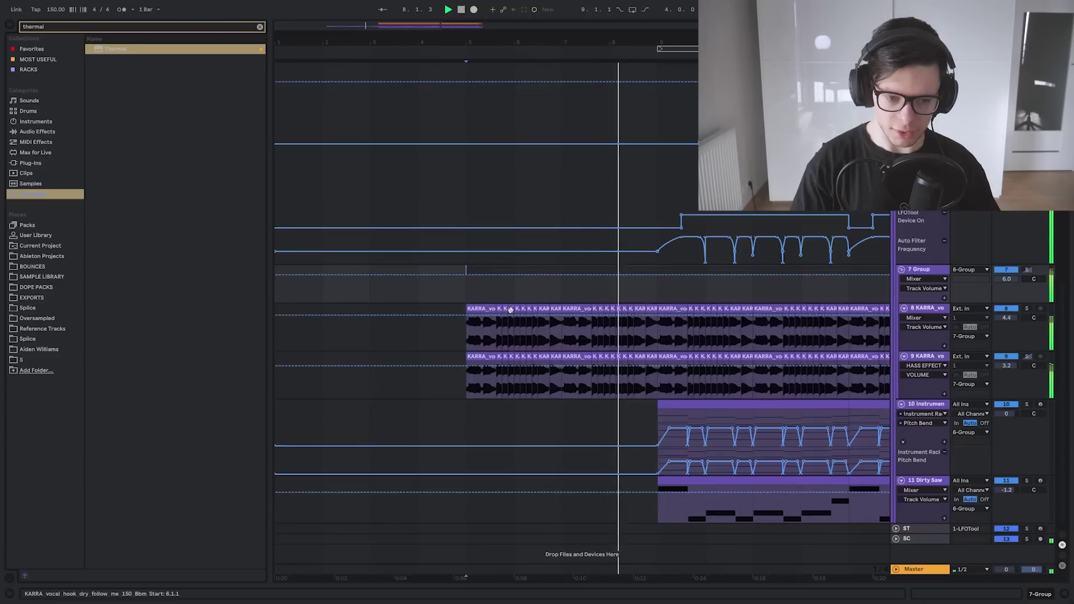
key(space)
click(608, 347)
click(647, 355)
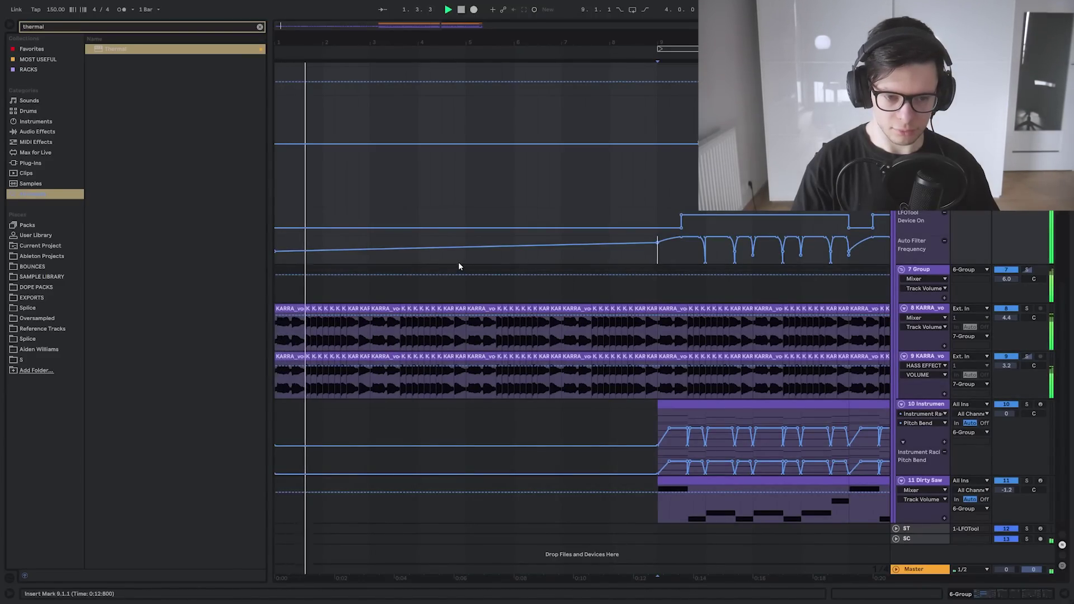
click(454, 255)
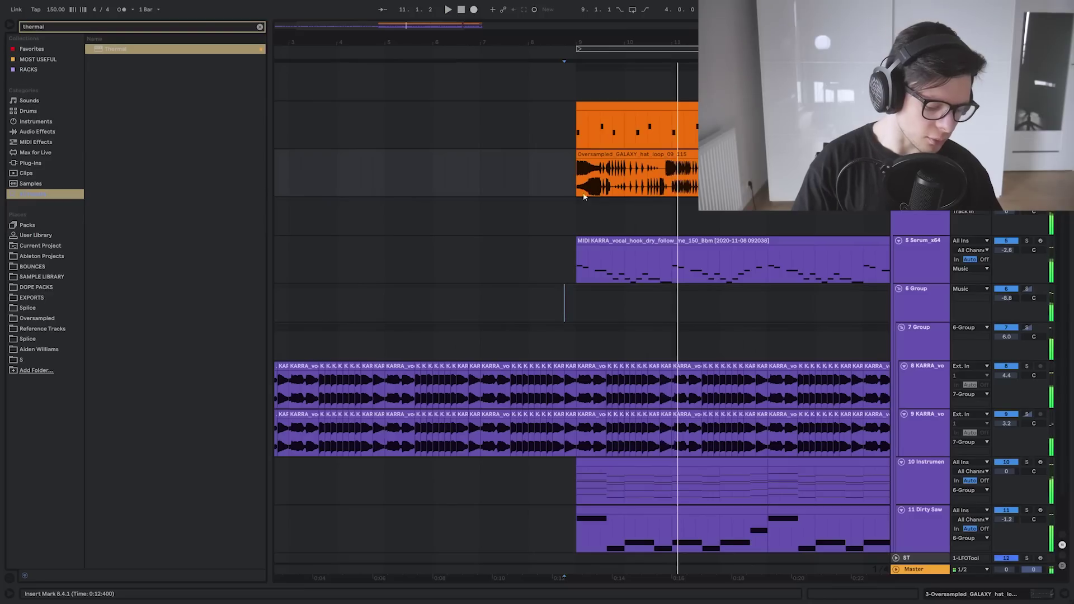
Insert three audio tracks in the Drums group and add Oversampled_X_sweep_up_10.wav from the Favorites collection to one of them
key(ctrl+t)
click(259, 26)
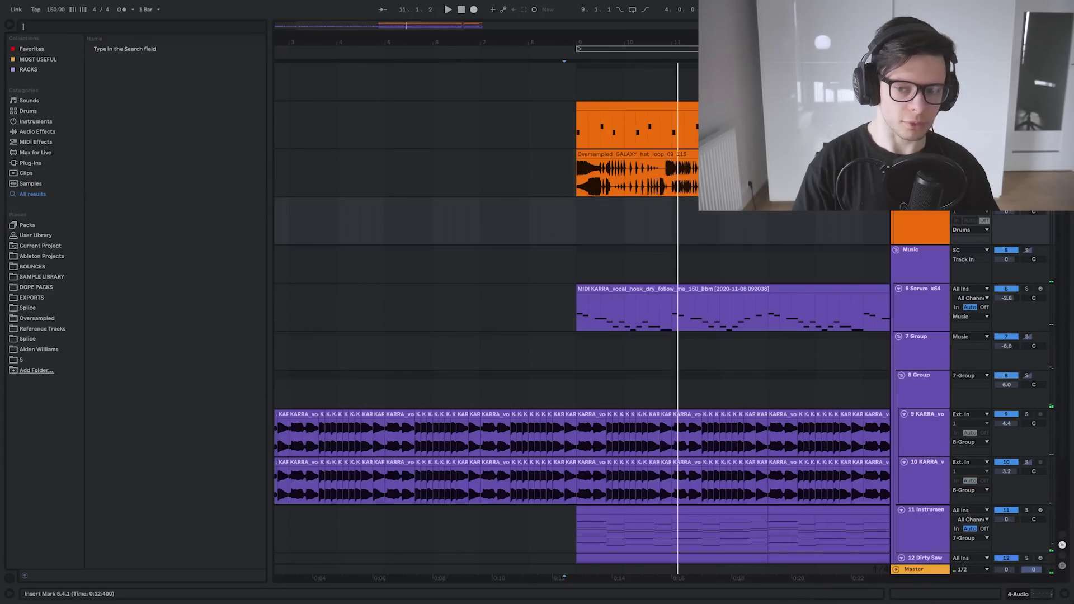
key(ctrl+t)
key(ctrl+t)
click(31, 49)
click(89, 59)
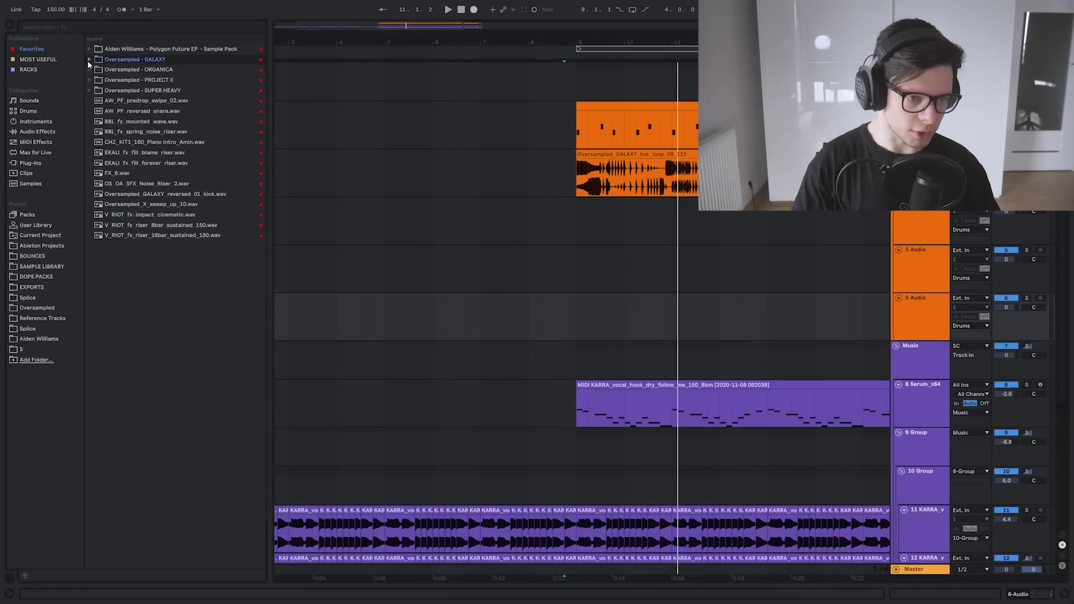
drag(168, 204, 405, 311)
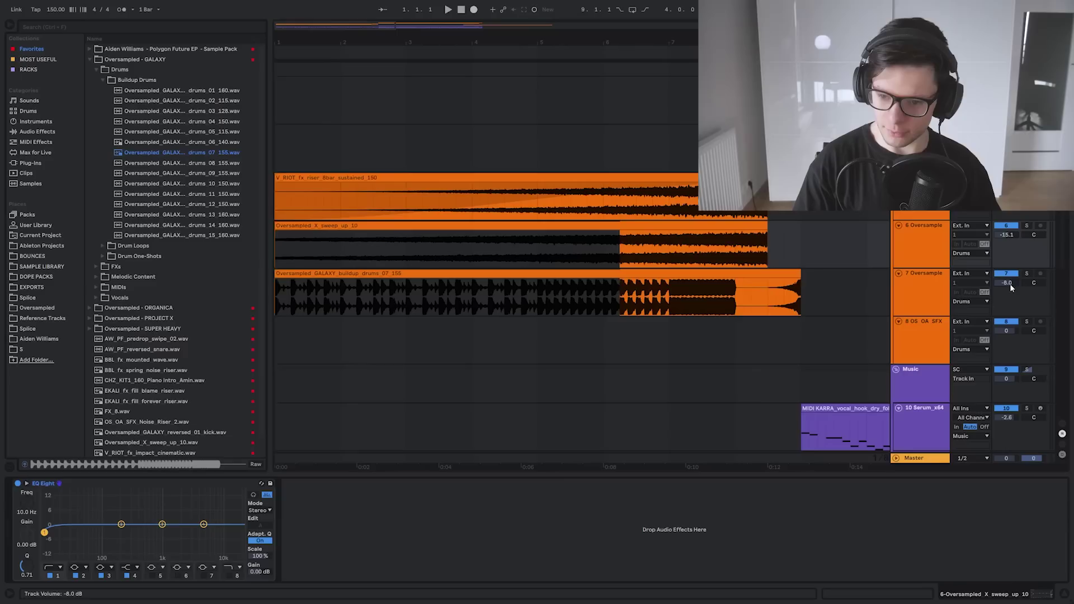
Lower the GALAXY buildup drums track's volume to -12.6 dB while playing from bar 1
key(space)
drag(1009, 283, 1009, 286)
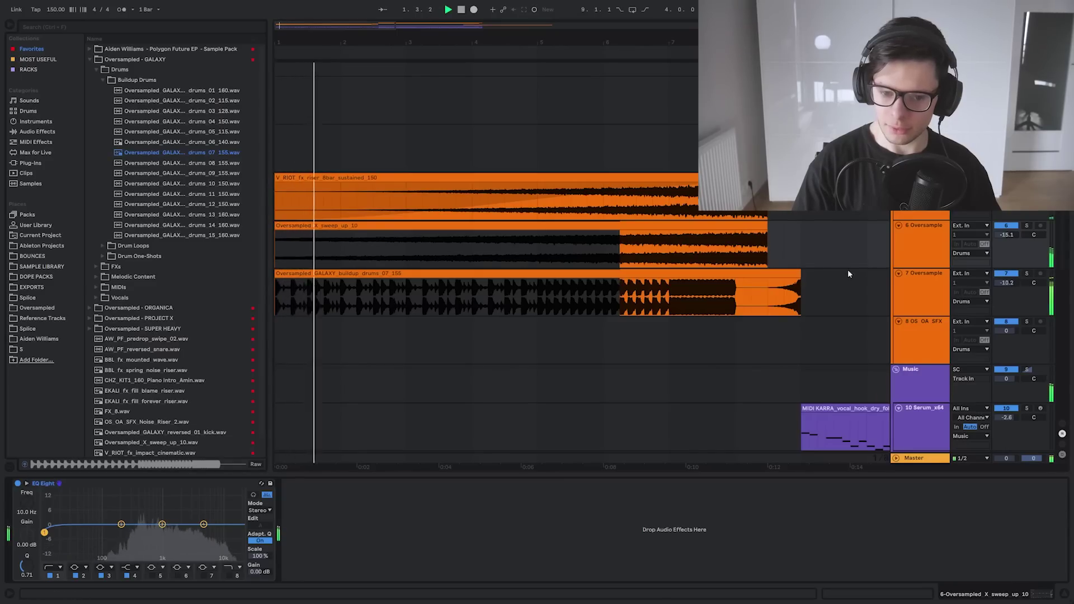
click(538, 287)
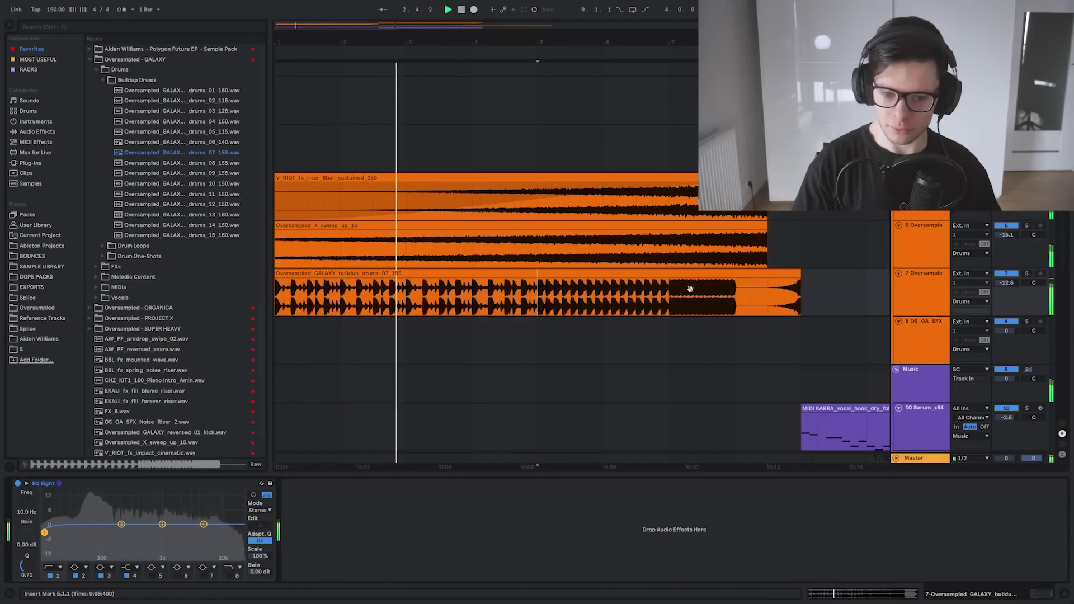
Duplicate the Dirty Saw bass pattern to fill the buildup up to bar 9
scroll(689, 288, down, 6)
scroll(620, 241, down, 2)
key(space)
drag(620, 364, 338, 370)
key(ctrl+d)
key(plus)
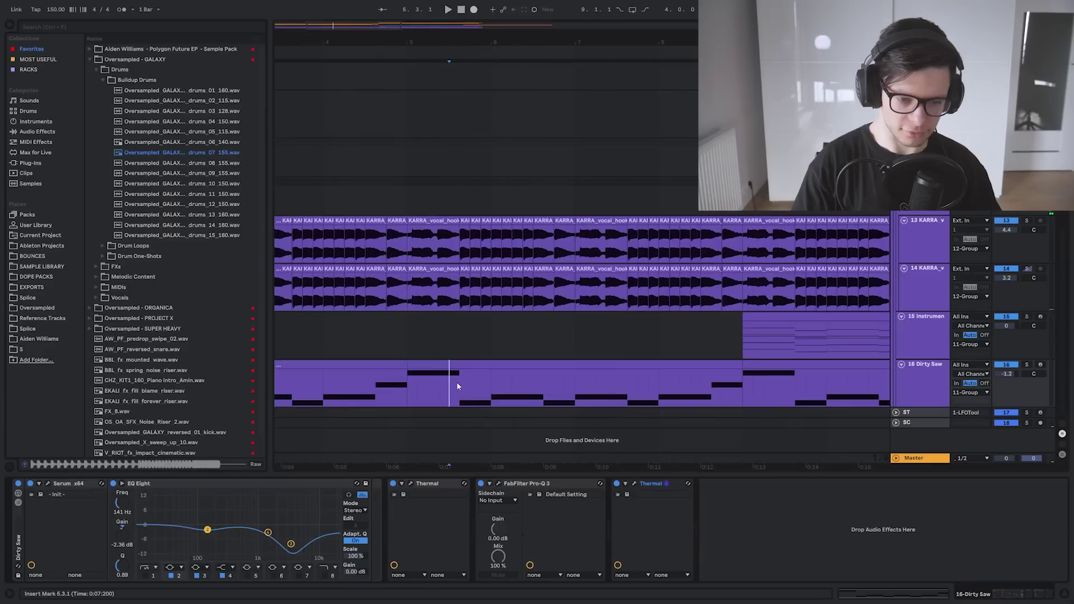
Repeat the held Dirty Saw note at bar 5 through bar 8 and delete the leftover notes just before bar 9
drag(456, 382, 410, 386)
key(ctrl+d)
key(ctrl+d)
key(ctrl+d)
key(ctrl+d)
key(ctrl+d)
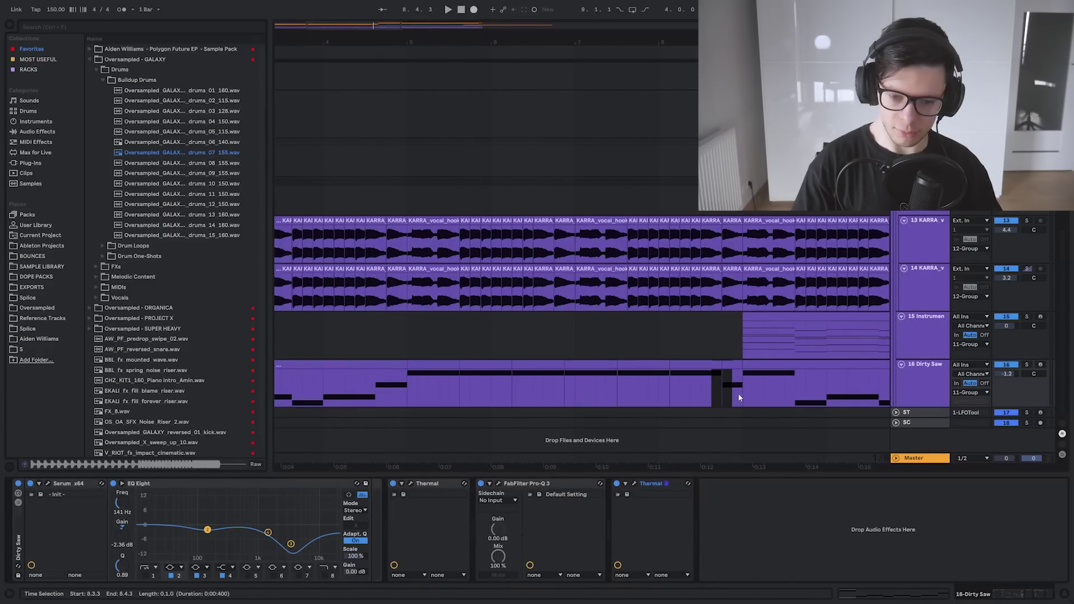
drag(739, 398, 744, 398)
key(Delete)
Play the buildup and consolidate the Dirty Saw bass from 5.1.1 to 9.1.1 into one clip
click(370, 330)
key(space)
key(minus)
drag(461, 331, 545, 322)
click(492, 369)
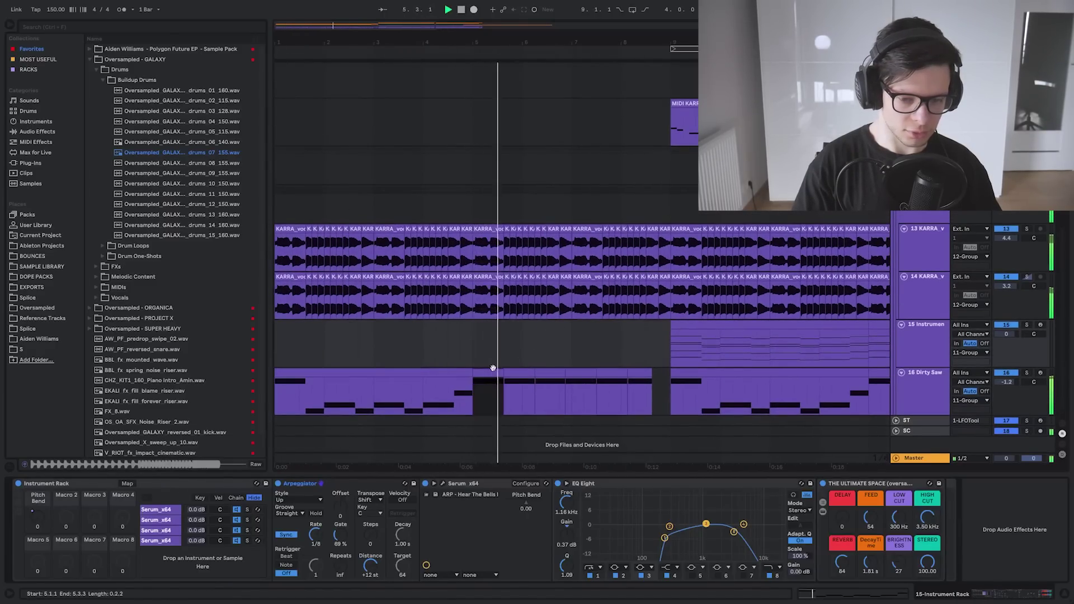
shift+click(657, 386)
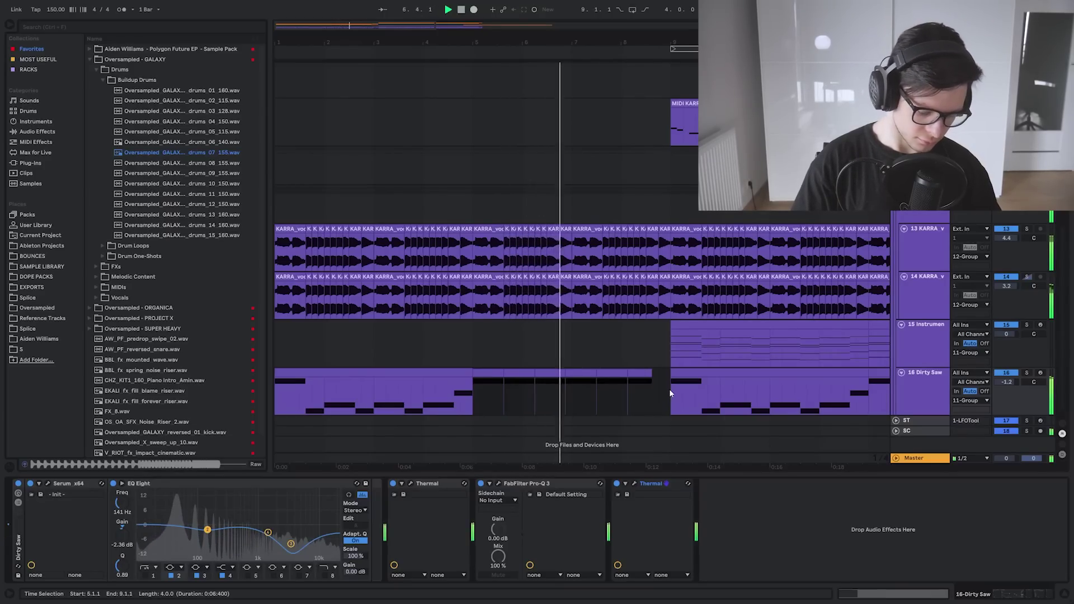
key(ctrl+j)
Check the group's filter automation and listen to the soloed Instrument Rack chords from bar 9
key(a)
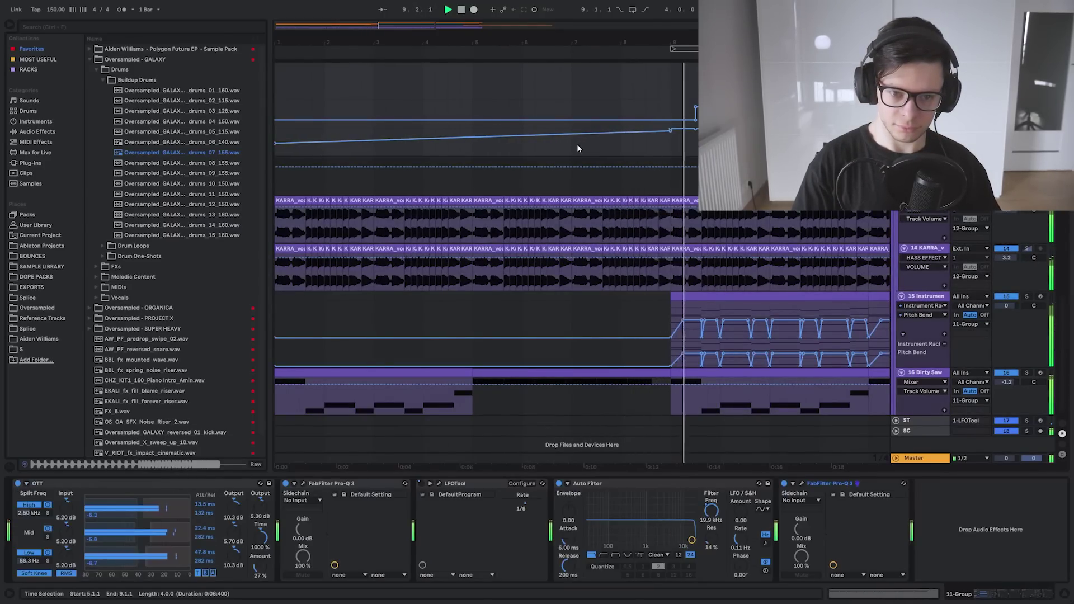
key(a)
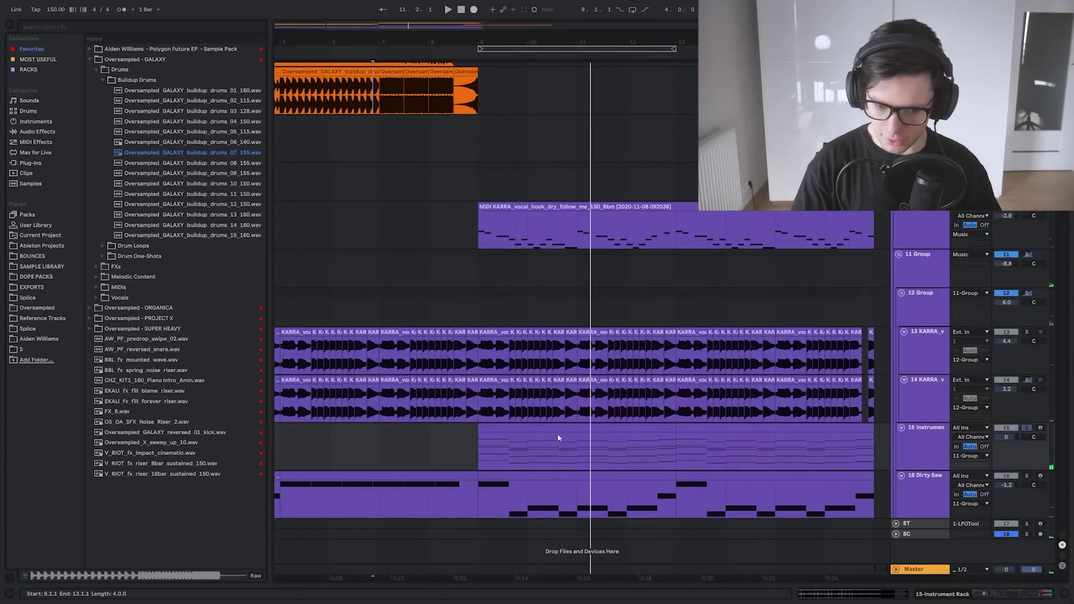
click(532, 426)
key(space)
key(shift+Tab)
key(shift+Tab)
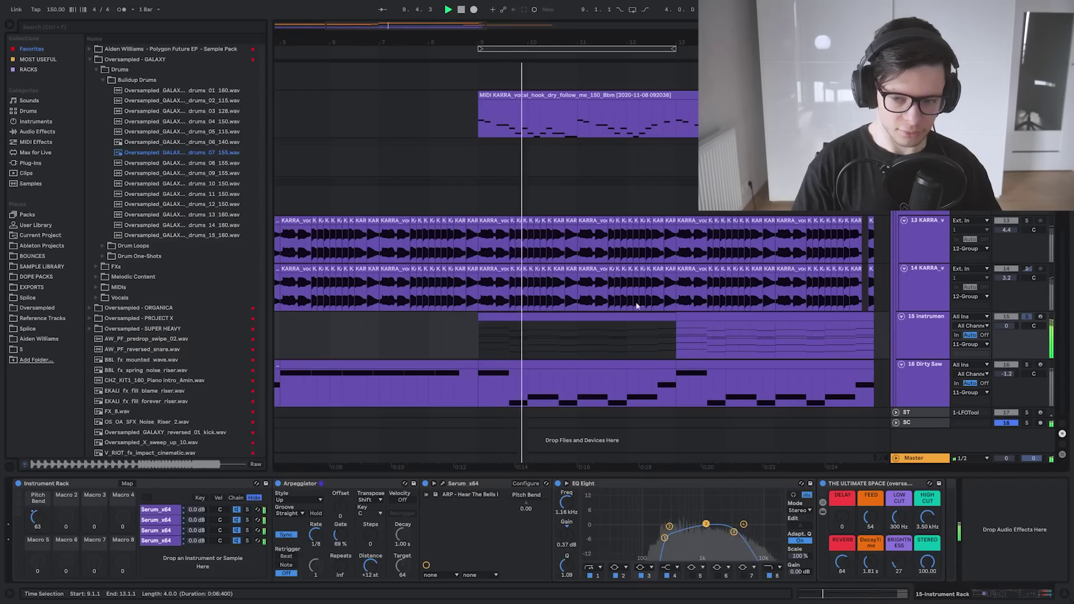
Add a Compressor to 11 Group in activity view, with a threshold of -10.3 dB and a release of 7.52 ms
click(37, 132)
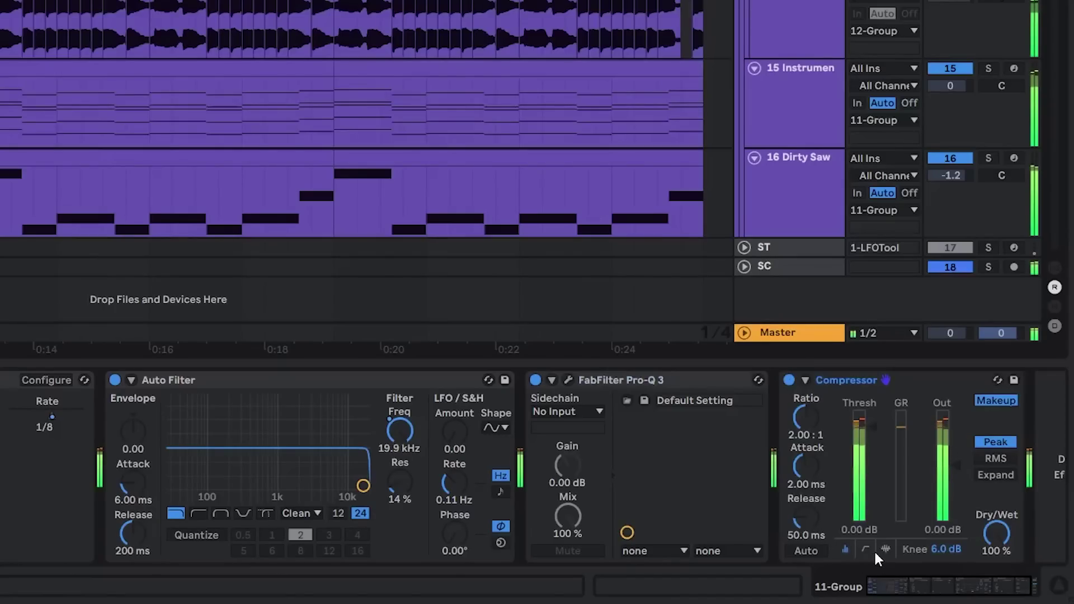
click(874, 550)
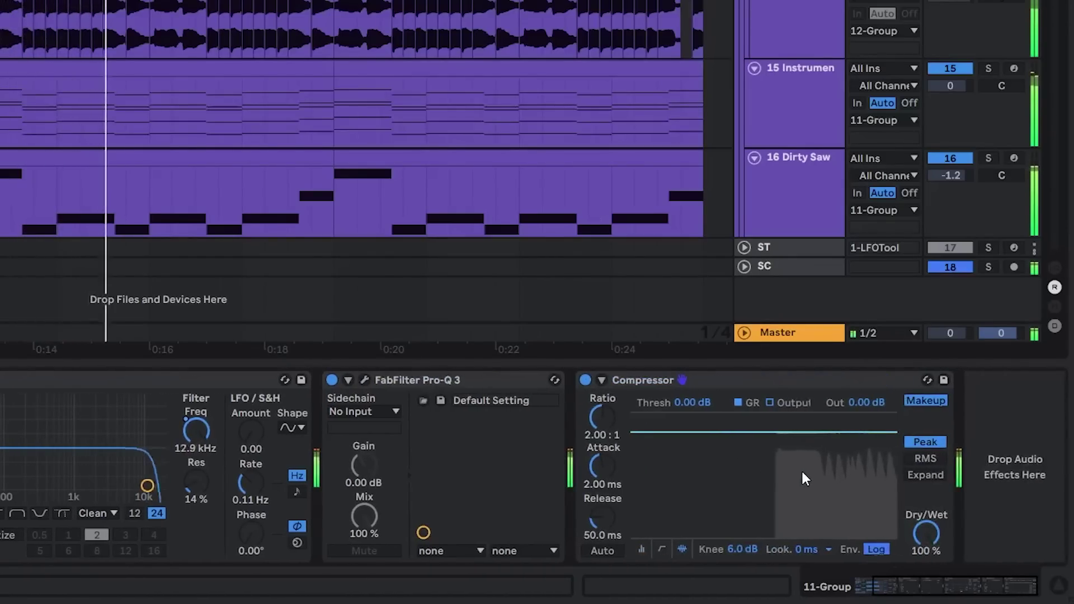
drag(831, 432, 832, 459)
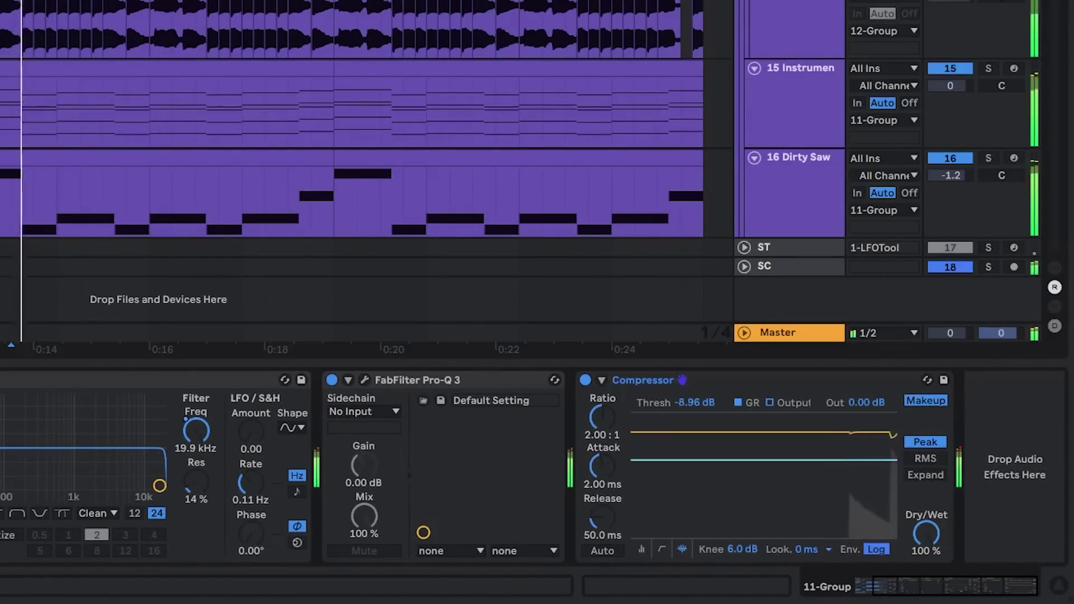
key(plus)
drag(757, 458, 758, 463)
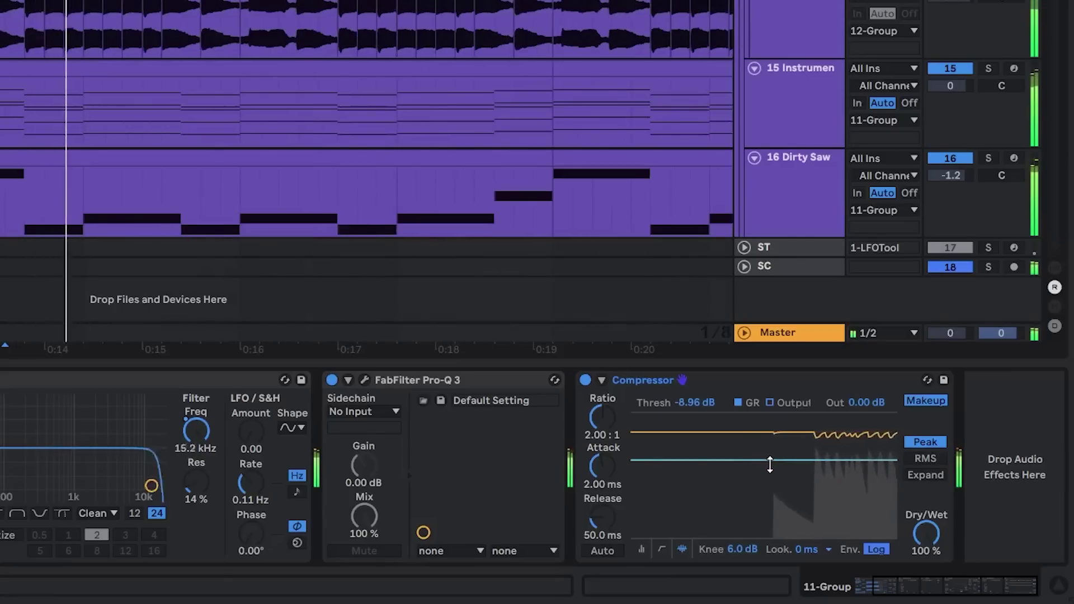
mouse_move(601, 467)
mouse_down()
mouse_move(595, 489)
mouse_move(599, 447)
mouse_up()
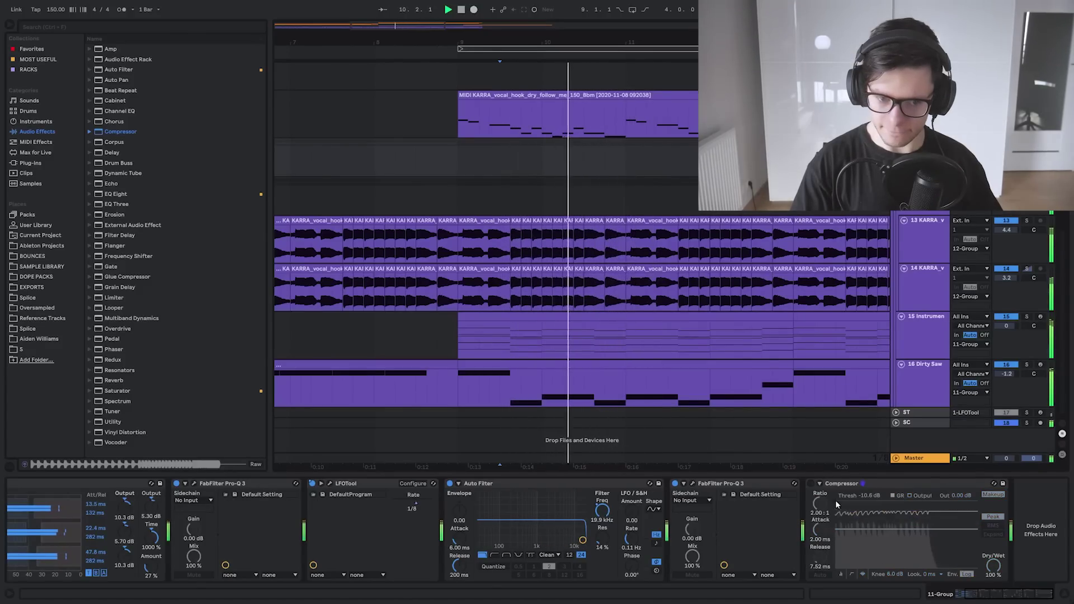
Show the Compressor's Device On automation on 11 Group and add a breakpoint at 9.3.1
key(a)
key(space)
scroll(618, 163, up, 5)
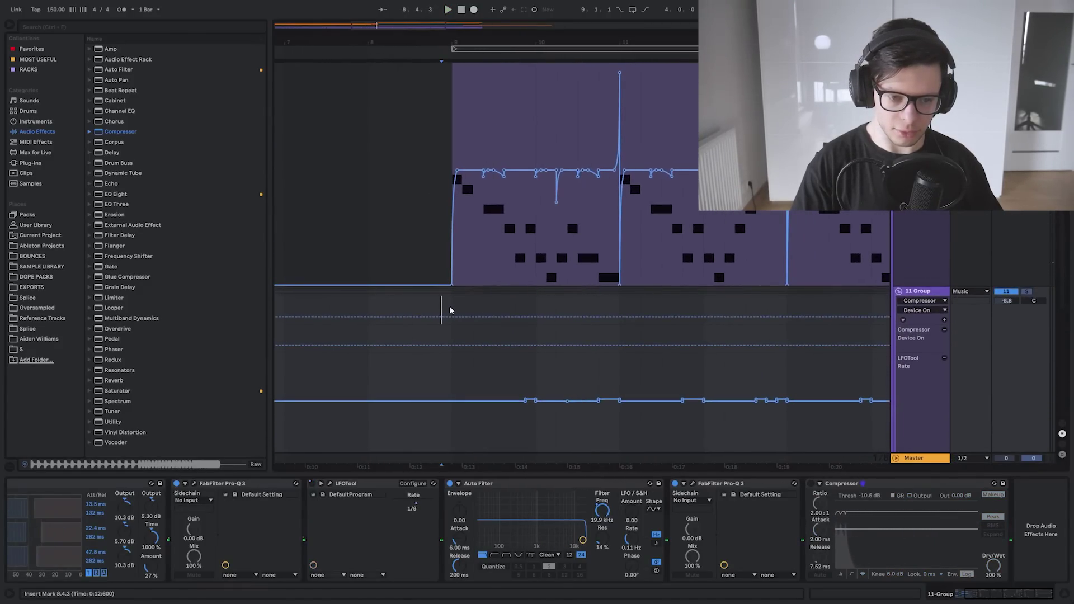
scroll(475, 304, up, 3)
click(552, 305)
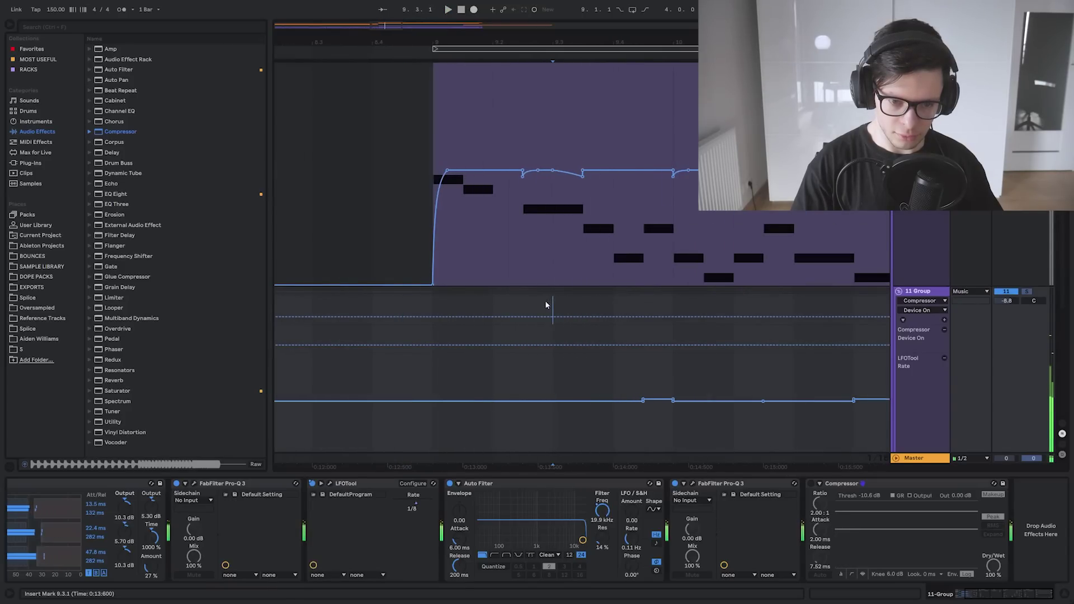
click(523, 304)
key(space)
key(space)
key(space)
click(556, 316)
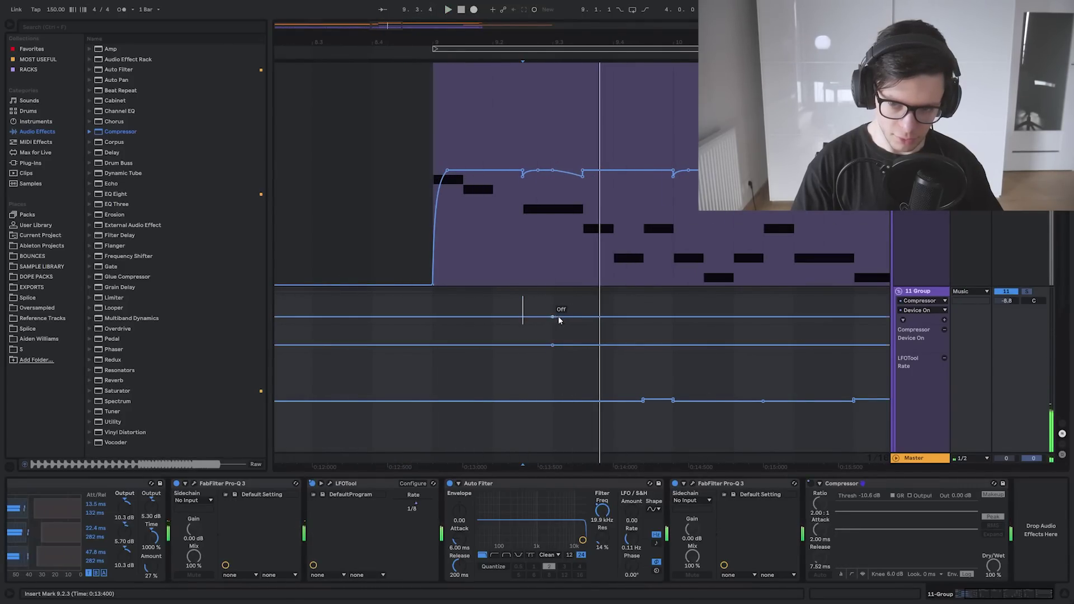
Automate 11 Group's Compressor to switch from Off to On at 9.3.1 and play from bar 9
drag(555, 316, 553, 303)
key(space)
click(434, 306)
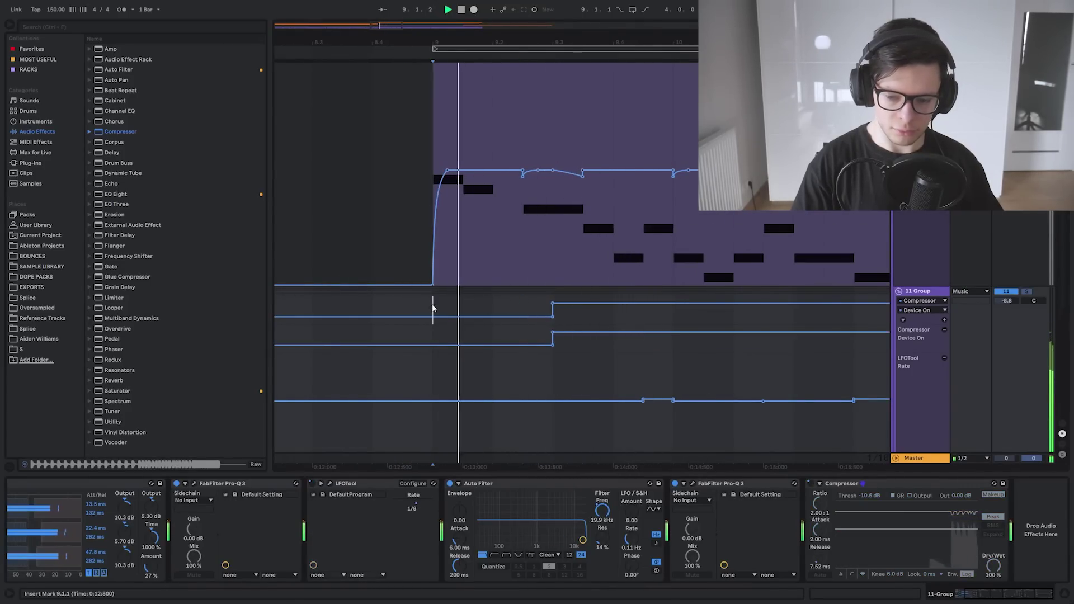
scroll(434, 307, down, 2)
scroll(559, 252, down, 2)
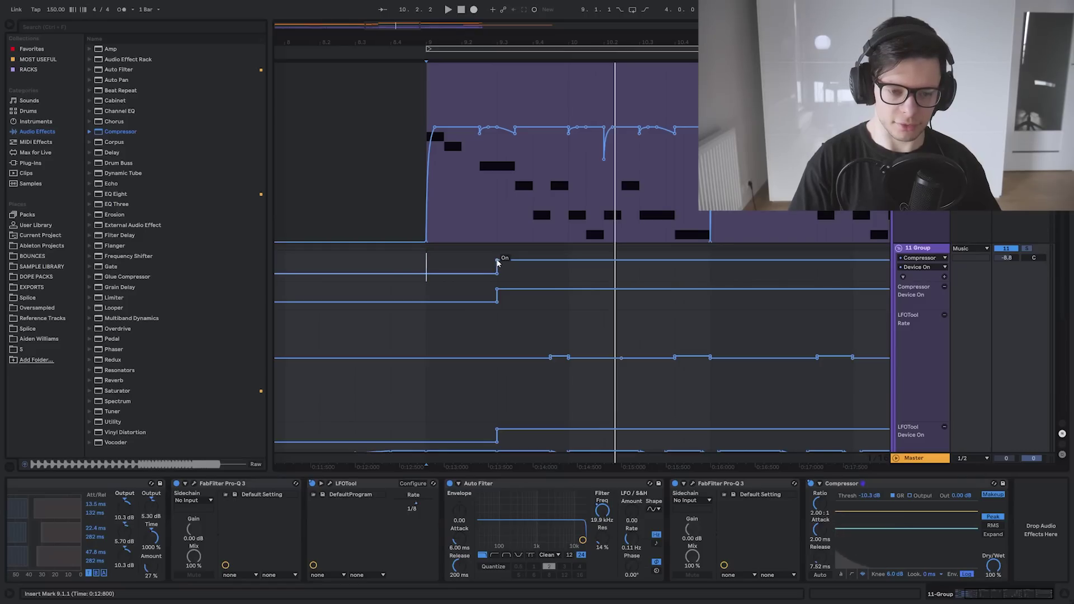
Compare playback from bar 9 with the Compressor's Device On automation undone and redone
key(ctrl+z)
key(space)
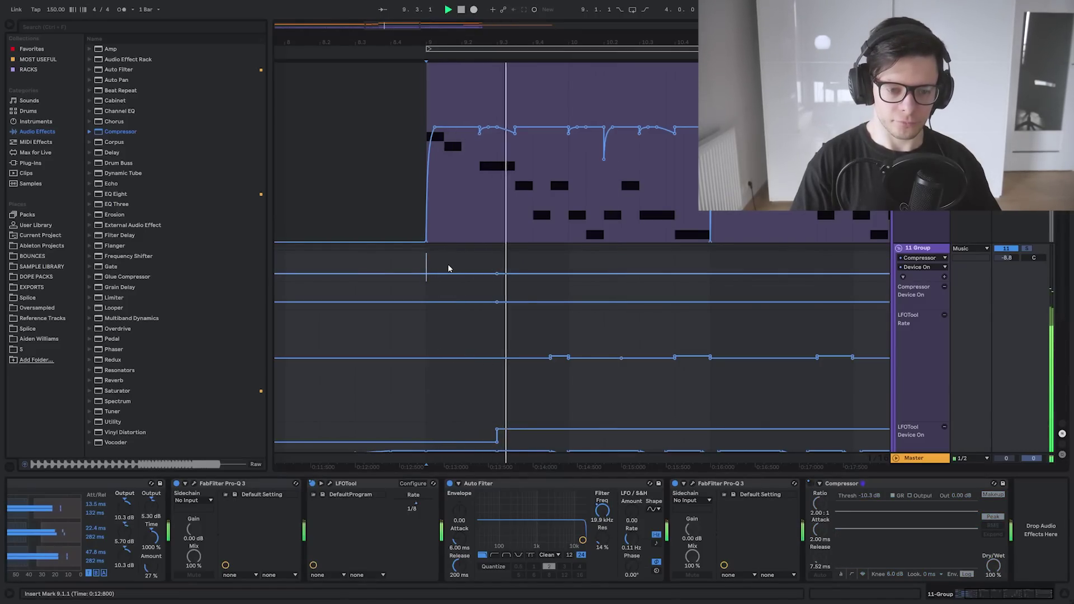
key(ctrl+y)
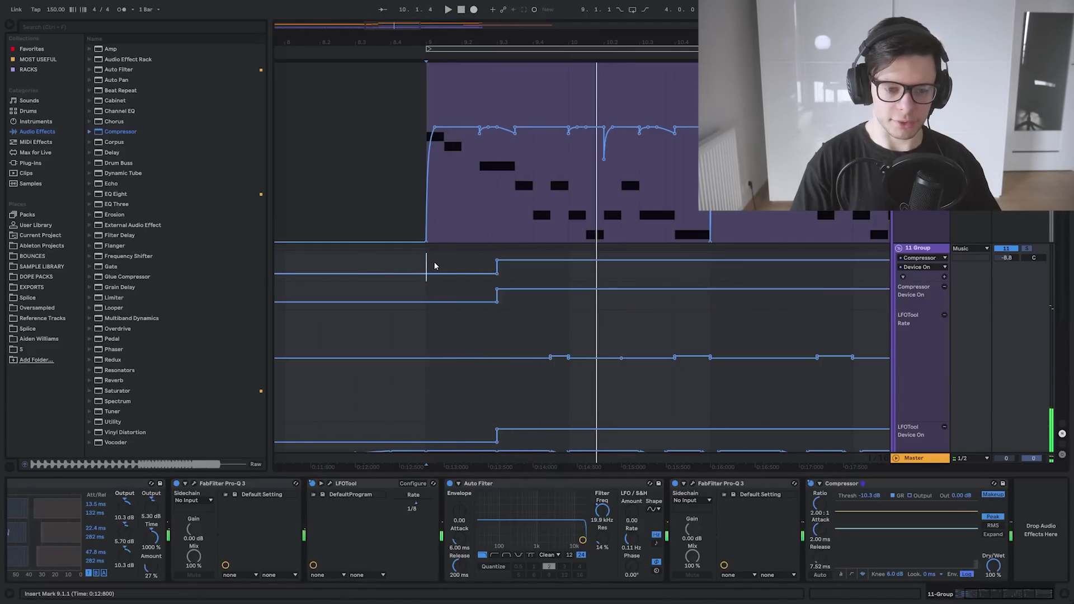
key(space)
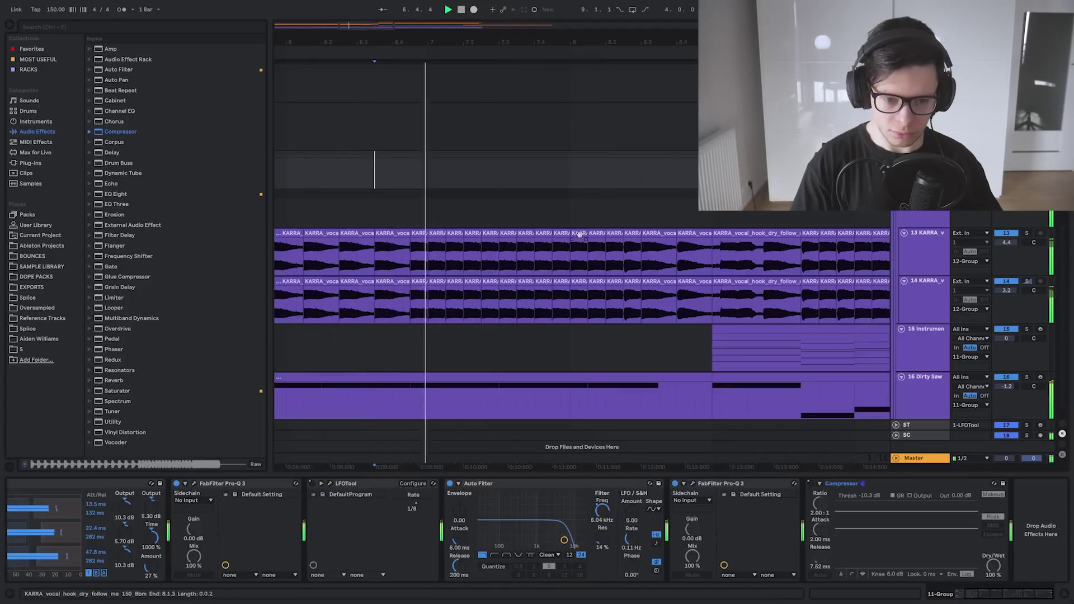
Audition the vocal chops around 8.1.1 on both KARRA tracks, selecting the chop at 8.1.3 on the second one
click(577, 232)
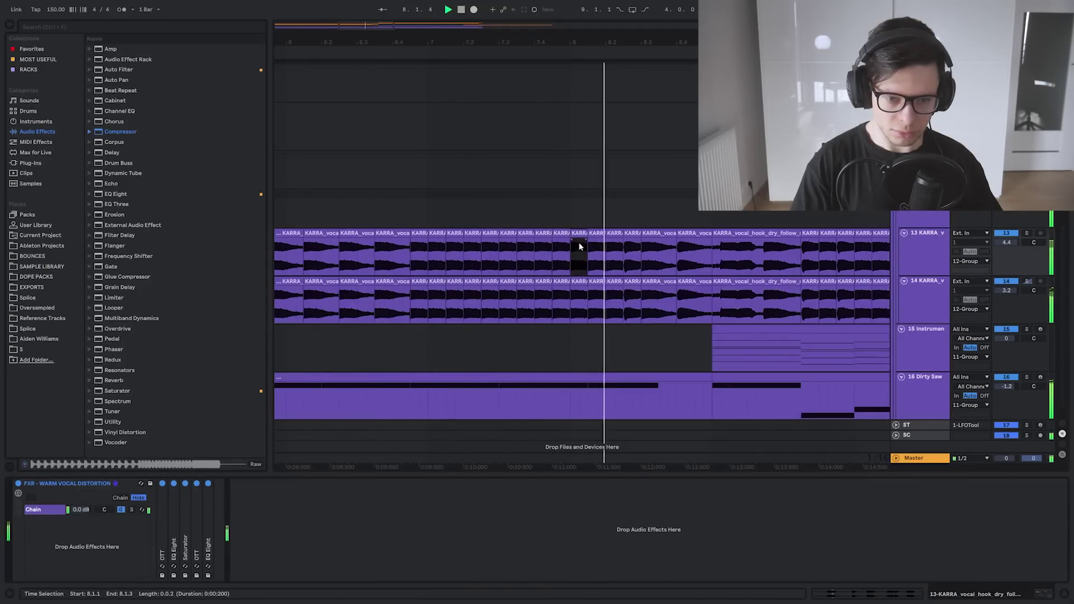
click(561, 218)
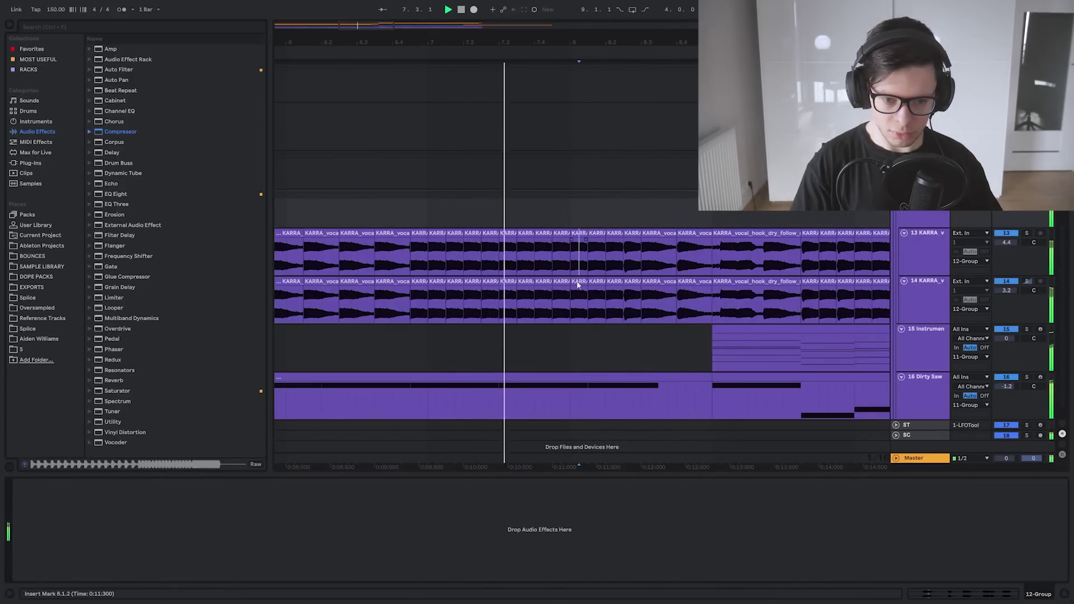
drag(571, 246, 589, 288)
click(594, 283)
key(space)
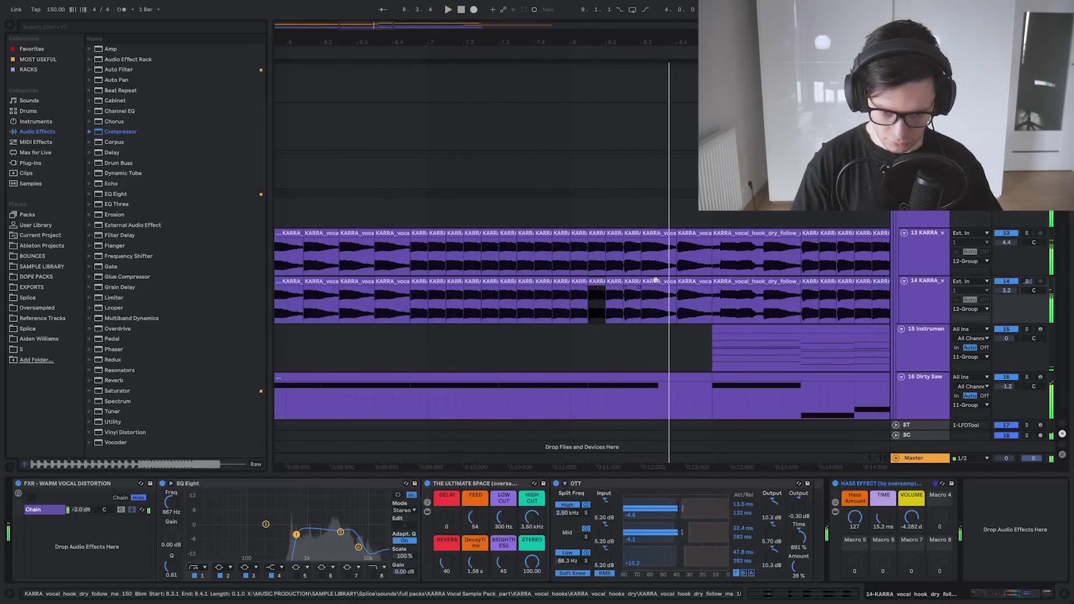
Extend the chop selection on both KARRA tracks to around 8.3 and play the end of the buildup from 8.2.2
shift+click(655, 280)
shift+click(654, 242)
key(space)
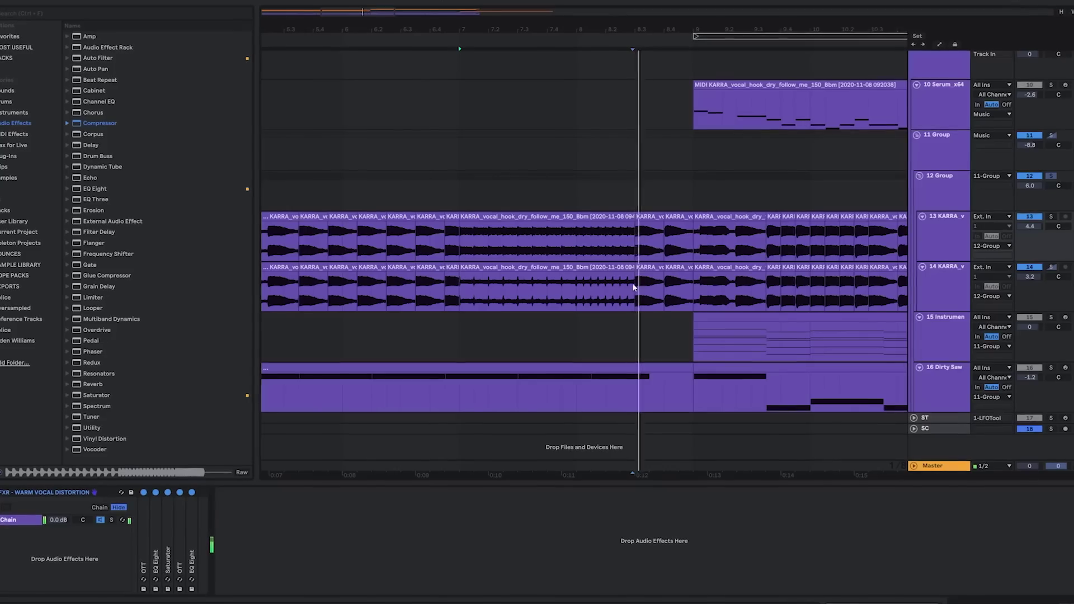
click(535, 338)
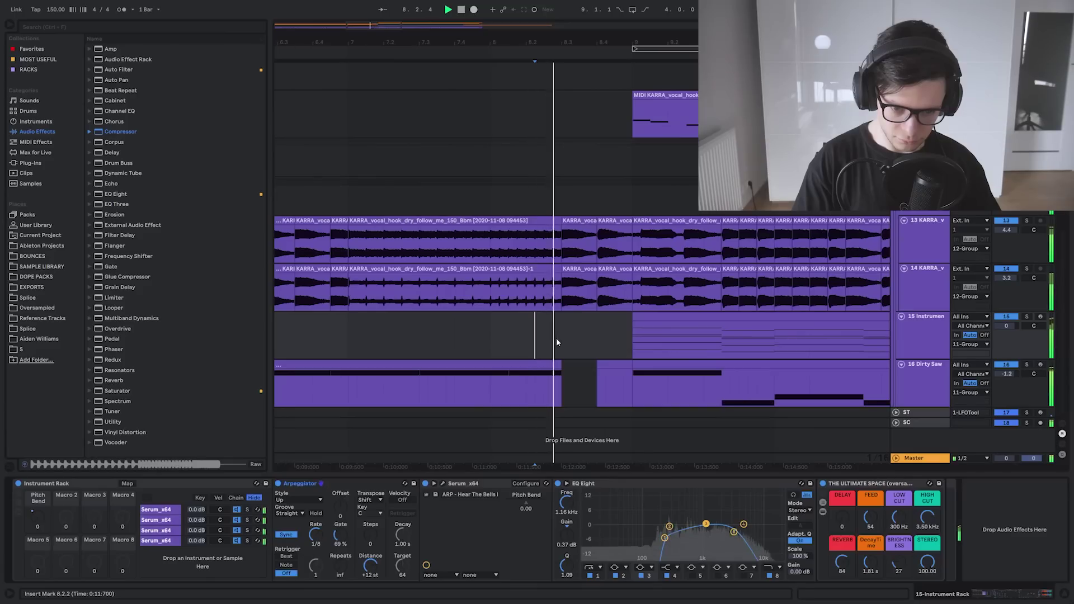
Delete Dirty Saw's short clip segment just before bar 9 and set the playback start to 8.2.1
click(609, 370)
key(Delete)
click(527, 346)
key(space)
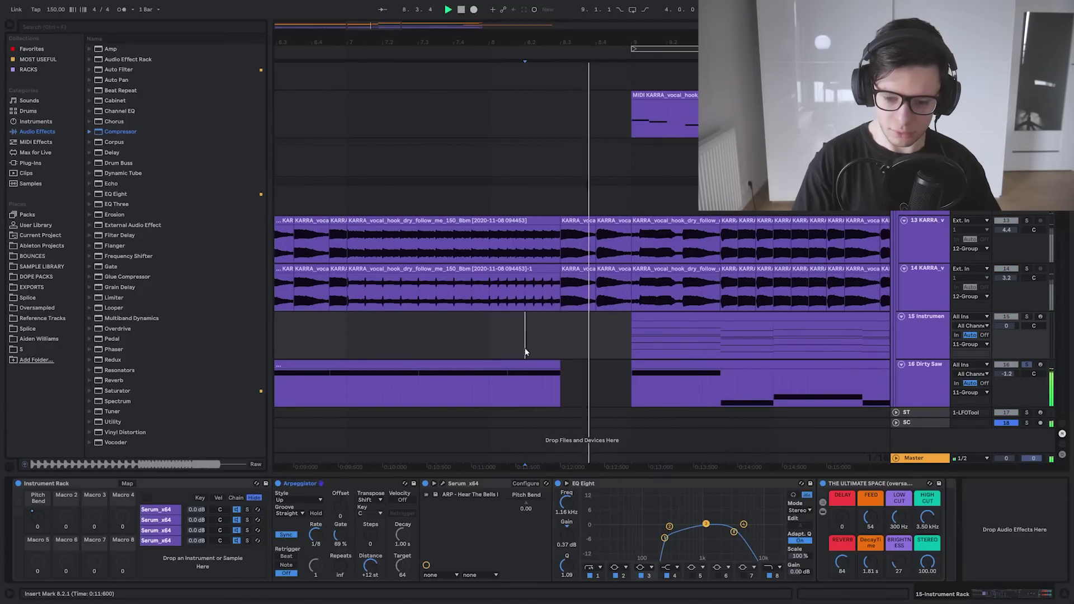
Toggle Dirty Saw's solo and replay the transition into bar 9 from around 8.2
click(1026, 364)
key(space)
click(507, 348)
key(space)
scroll(525, 345, down, 2)
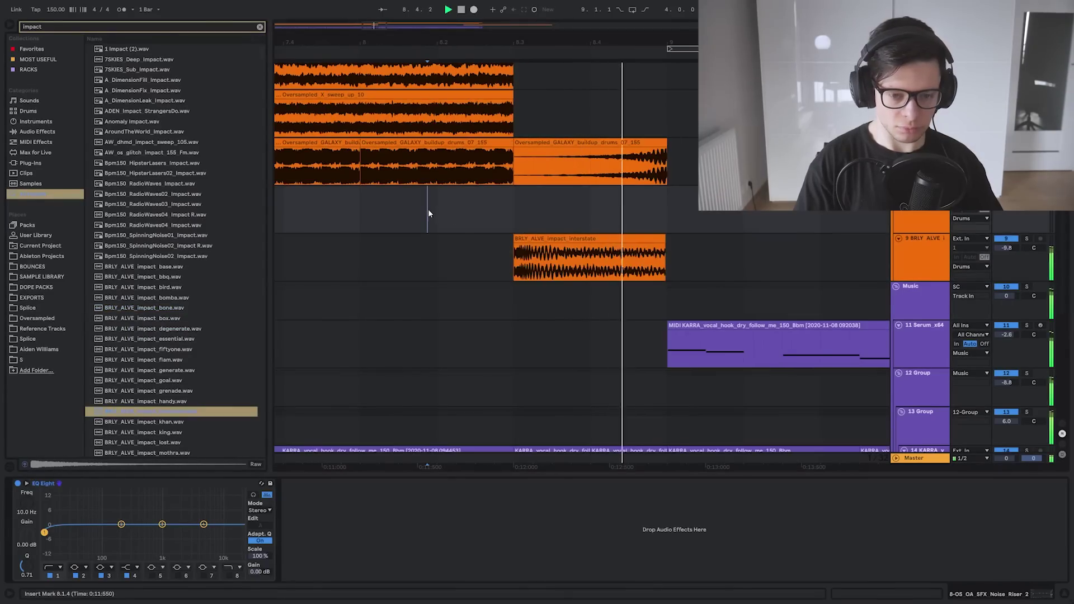
Play the arrangement from the beginning, place the insert marker at 4.1.1 on 13 Group, and save the project
scroll(428, 209, down, 3)
scroll(603, 277, up, 3)
scroll(559, 252, down, 5)
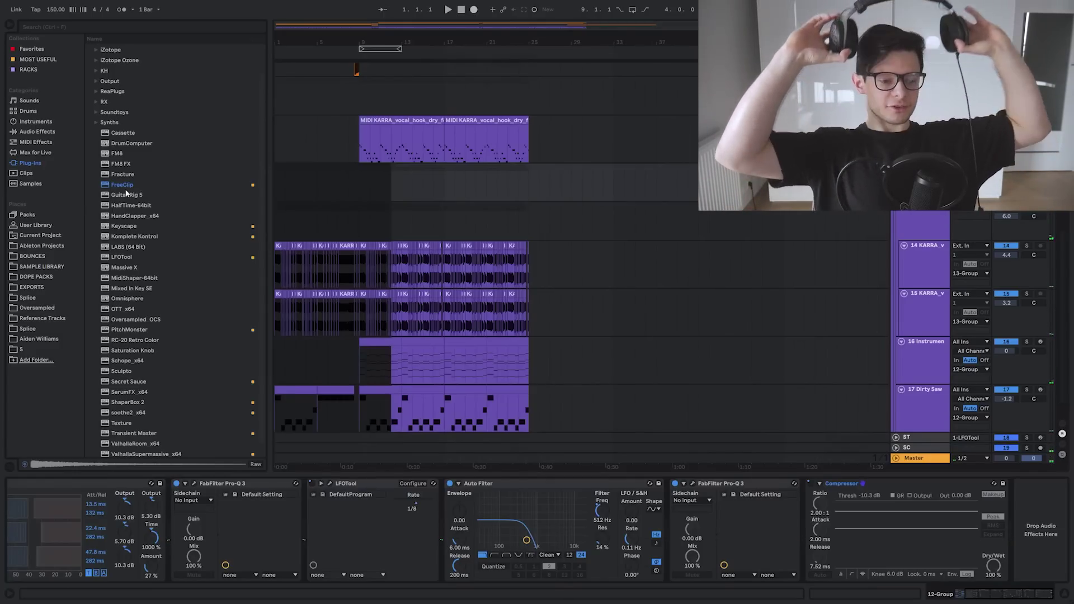
key(space)
click(297, 208)
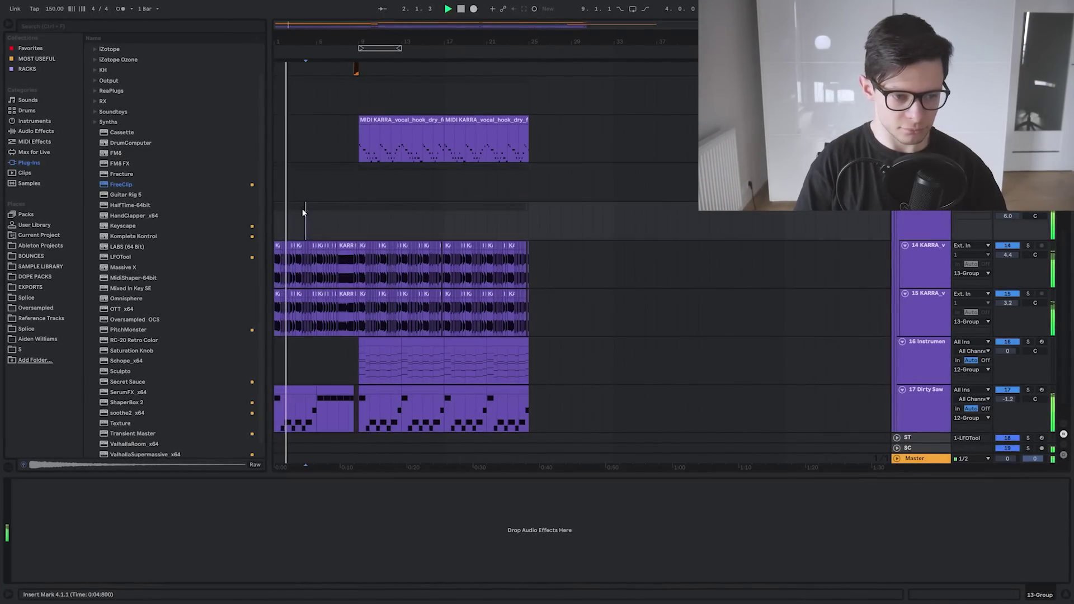
key(ctrl+s)
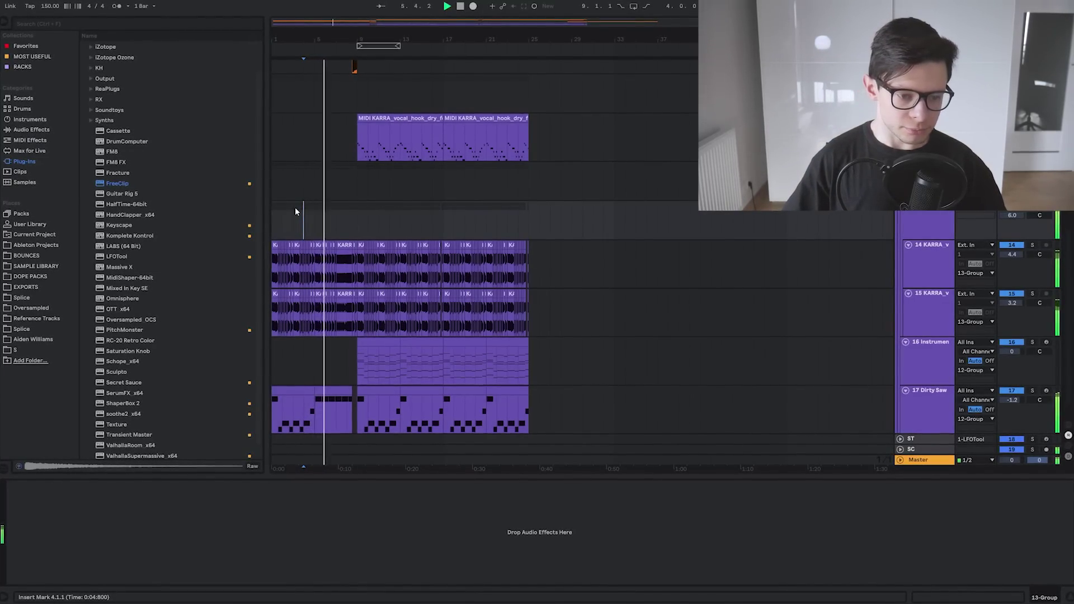
Follow playback through the buildup and into the drop, examining the vocal chops, Dirty Saw, Serum and drum clips
scroll(295, 216, up, 5)
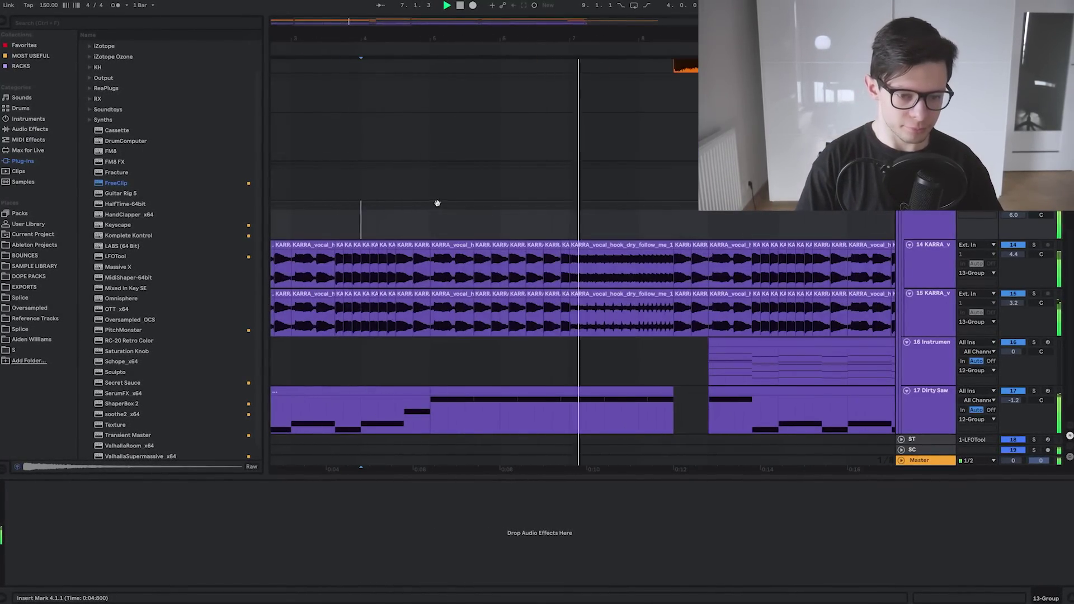
drag(467, 204, 523, 199)
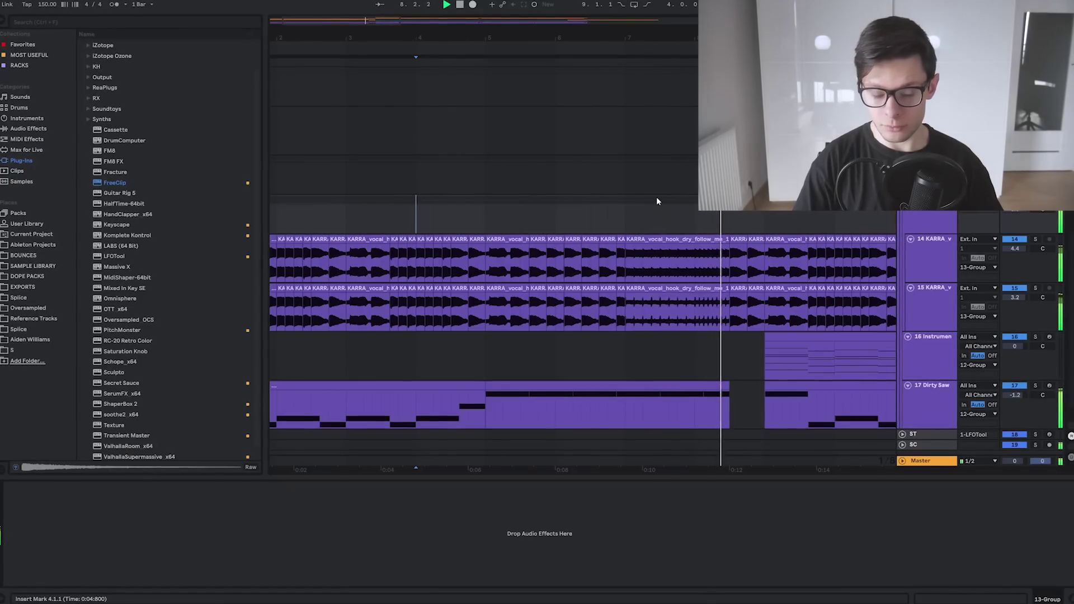
key(minus)
scroll(593, 235, up, 3)
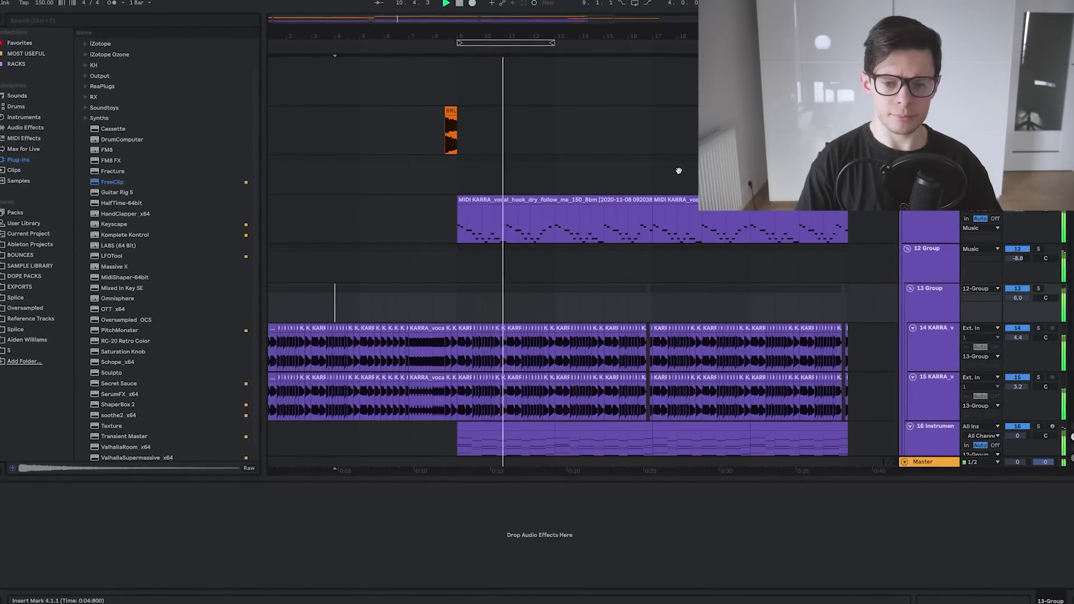
scroll(613, 268, up, 3)
drag(644, 227, 611, 92)
key(minus)
scroll(610, 233, down, 1)
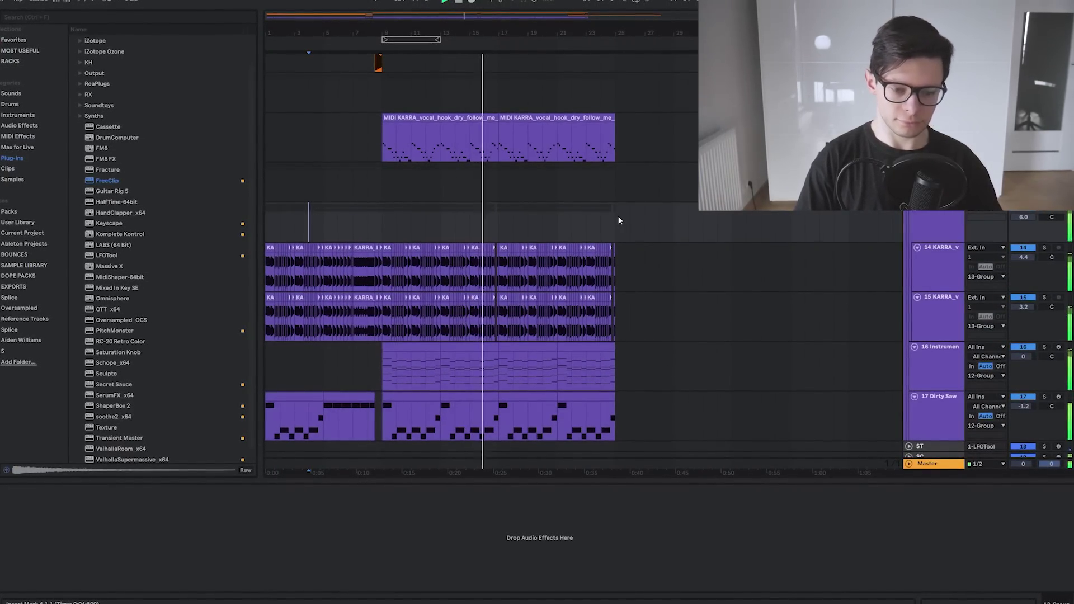
scroll(616, 218, up, 3)
drag(449, 209, 688, 194)
scroll(688, 194, up, 3)
drag(804, 399, 675, 384)
drag(637, 162, 588, 153)
scroll(678, 314, up, 3)
scroll(619, 357, down, 4)
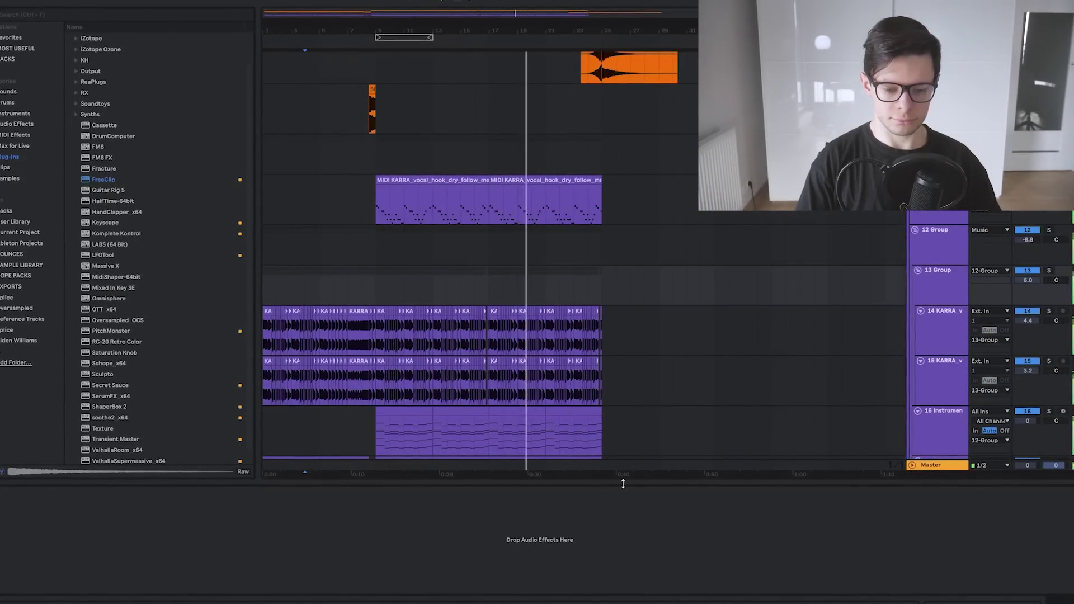
Enlarge the arrangement area and follow the rest of the drop past bar 25, examining the noise riser and closing clips
drag(623, 484, 621, 553)
scroll(569, 280, up, 4)
scroll(582, 280, up, 3)
drag(633, 274, 675, 382)
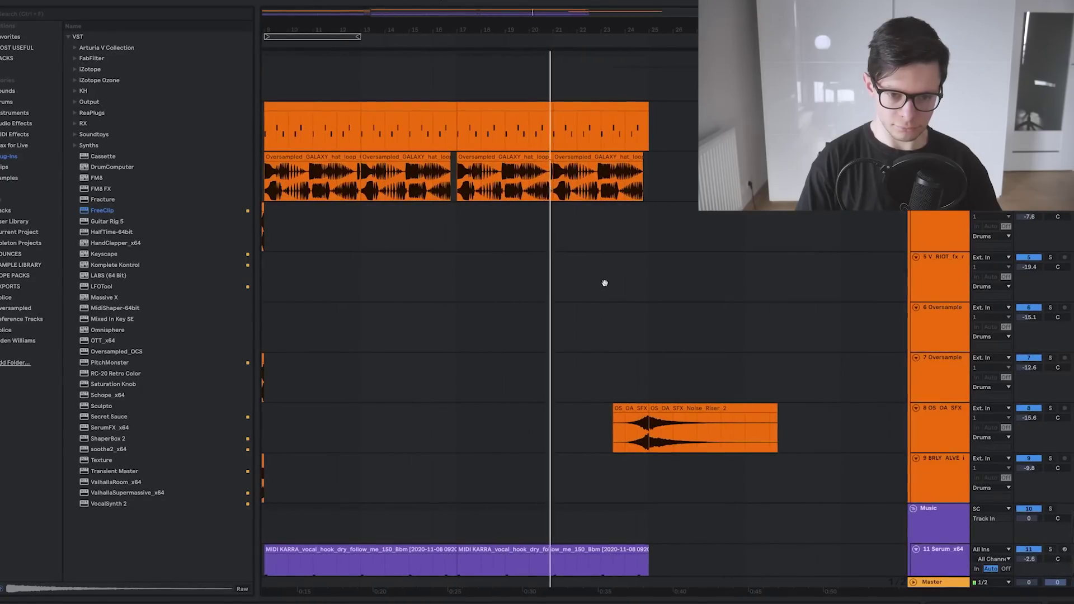
scroll(598, 302, up, 5)
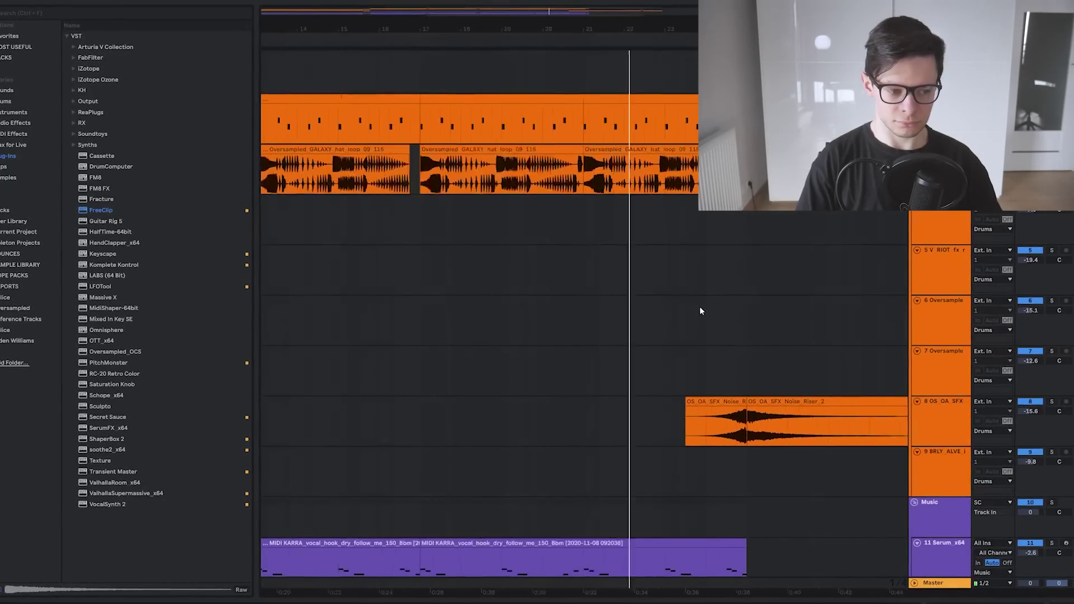
scroll(697, 306, down, 4)
drag(693, 305, 680, 92)
scroll(679, 324, up, 5)
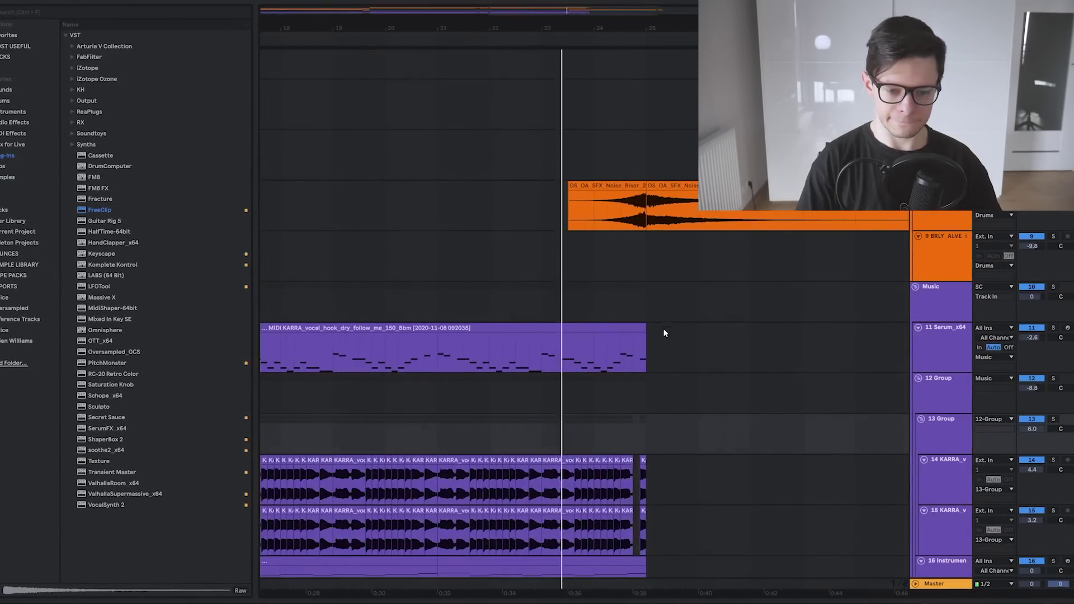
scroll(664, 333, down, 3)
scroll(720, 246, up, 5)
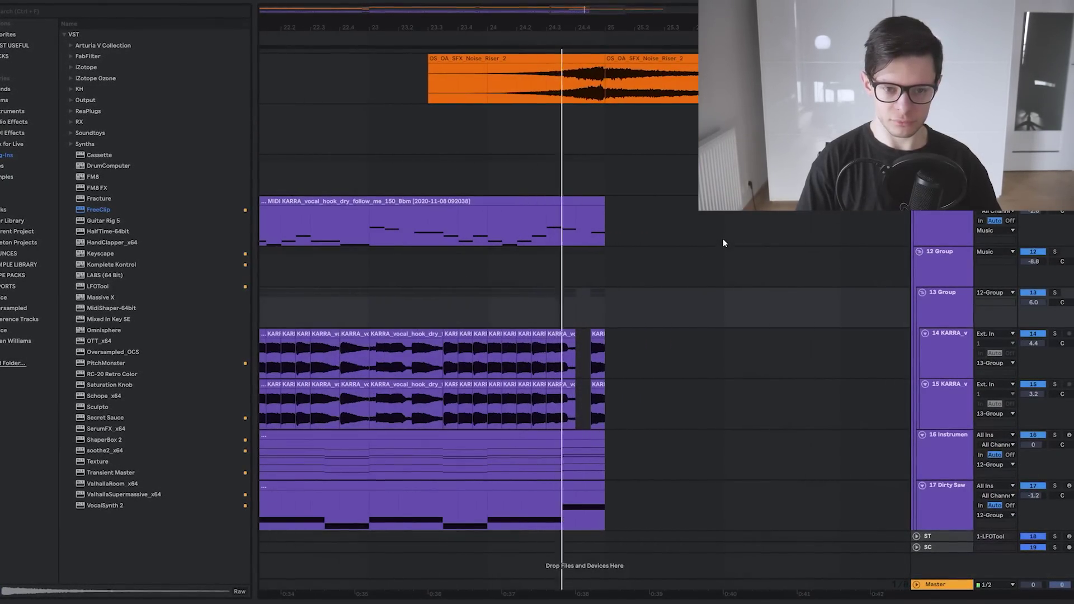
mouse_move(723, 243)
mouse_down()
mouse_move(647, 487)
mouse_move(743, 247)
mouse_up()
scroll(743, 247, down, 6)
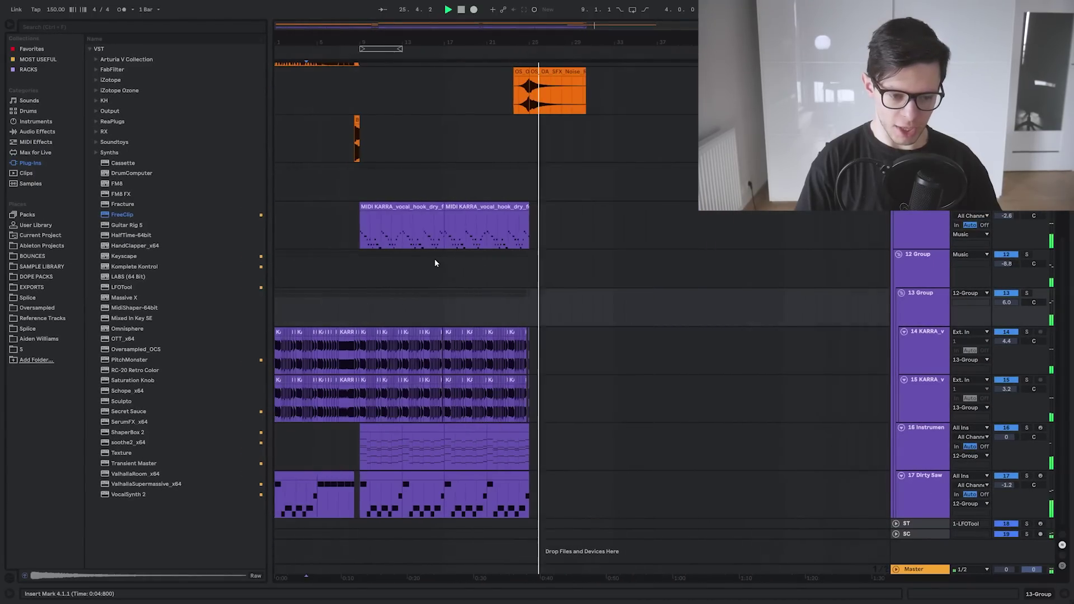
Place the insert marker at 1.1.1 on 13 Group and stop playback
click(278, 306)
key(space)
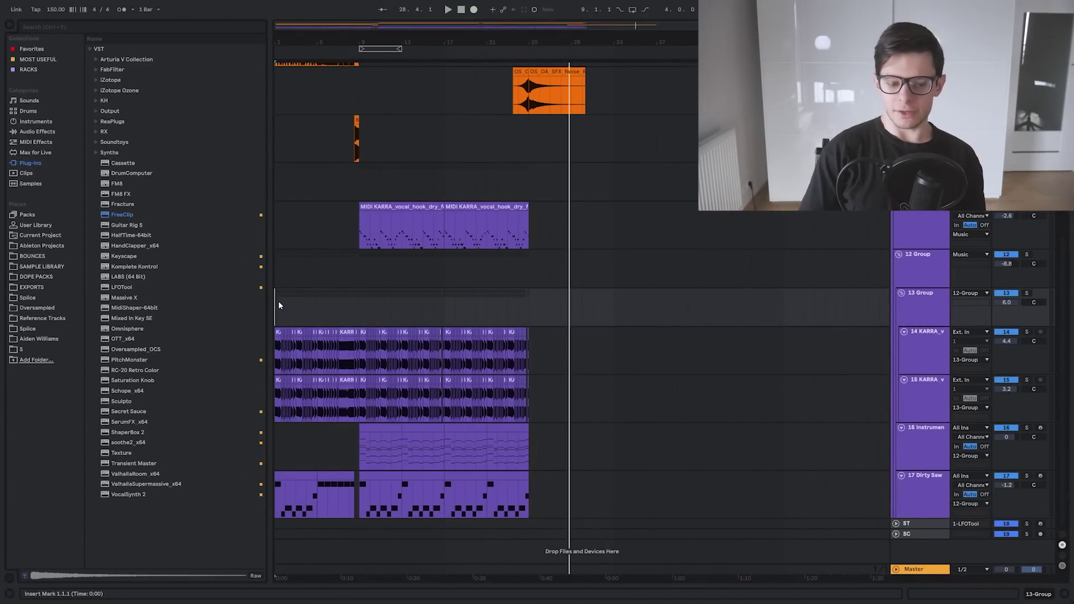
scroll(1061, 316, up, 6)
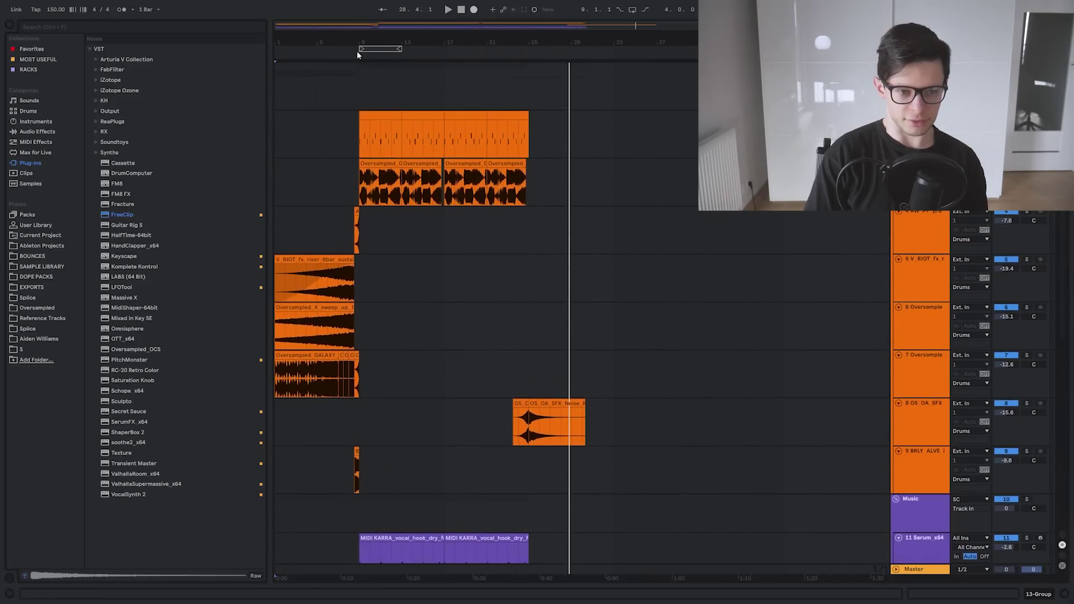
click(461, 10)
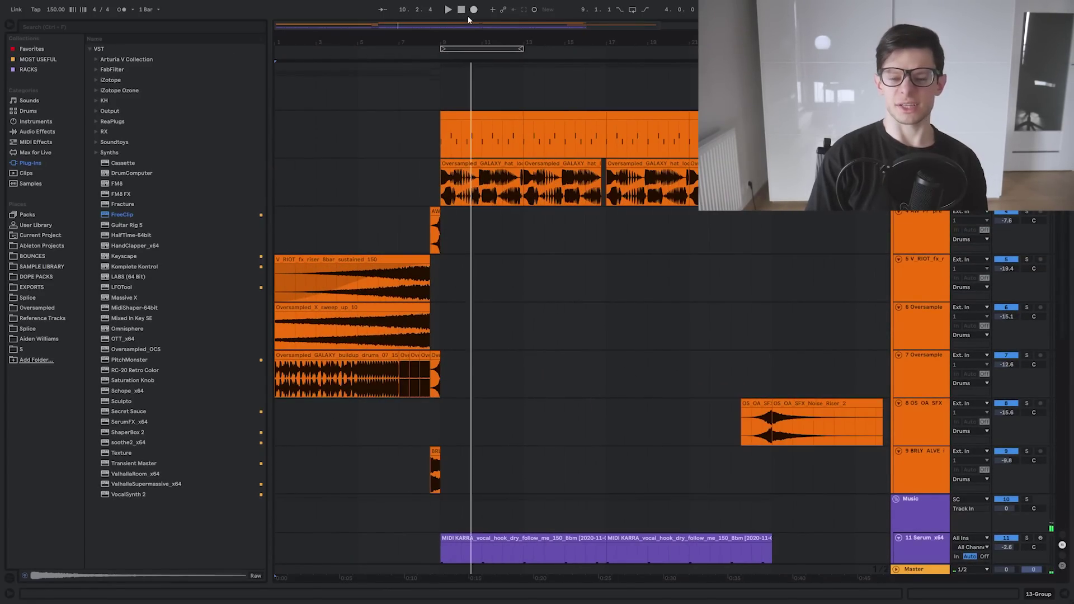